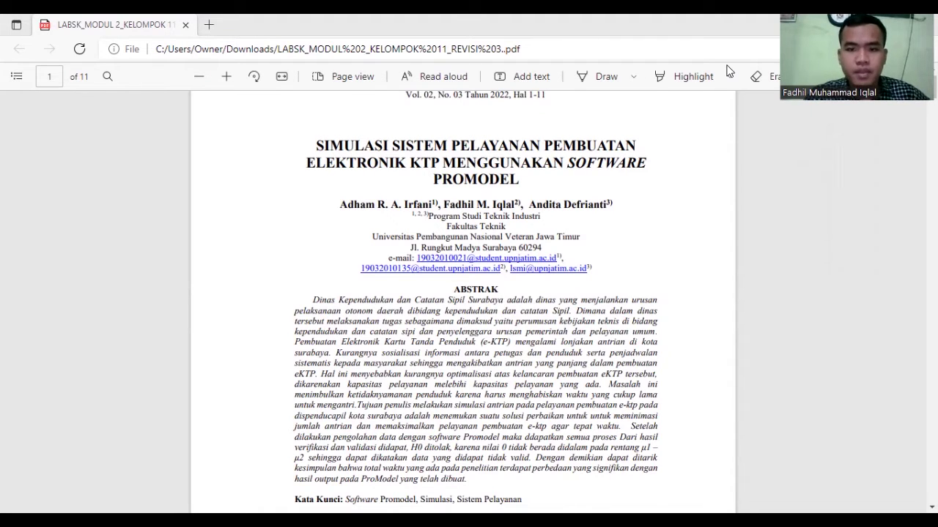
Step: Read through the report's abstract, the Pendahuluan section and the opening of Metodologi Penelitian on pages 1 to 3
{"action": "scroll", "coordinate": [729, 70], "scroll_direction": "down", "scroll_amount": 10}
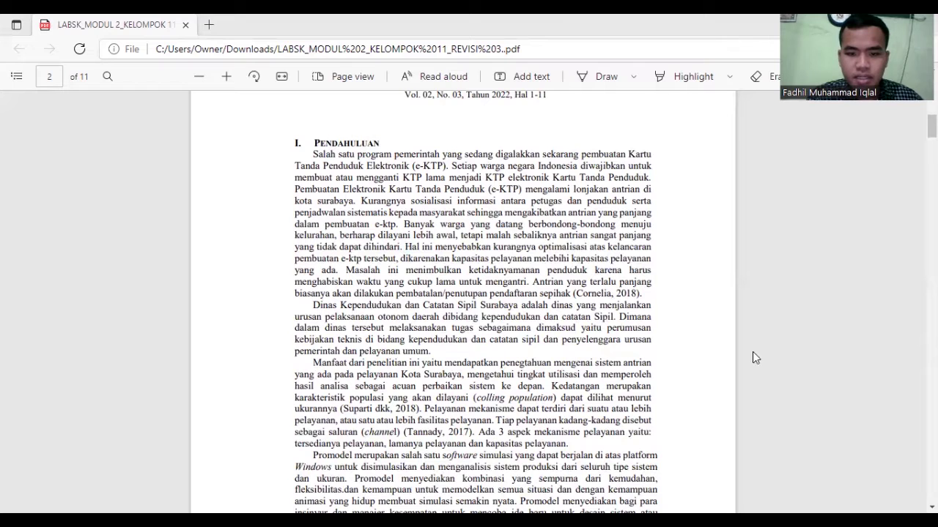
{"action": "scroll", "coordinate": [753, 353], "scroll_direction": "down", "scroll_amount": 3}
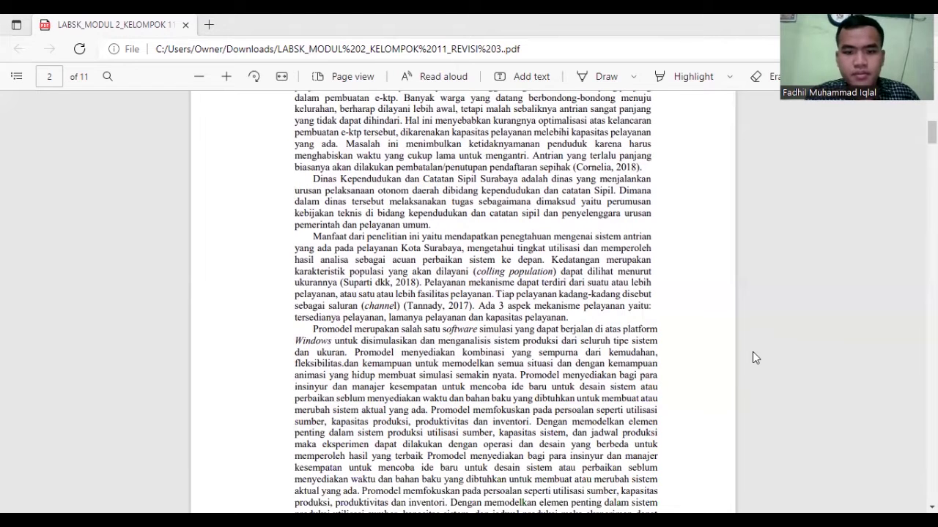
{"action": "scroll", "coordinate": [755, 357], "scroll_direction": "down", "scroll_amount": 3}
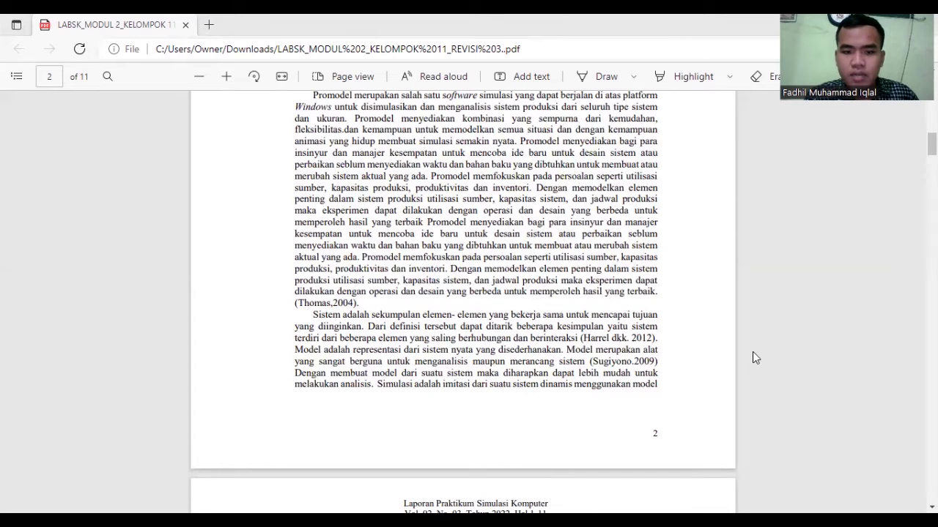
{"action": "scroll", "coordinate": [755, 358], "scroll_direction": "down", "scroll_amount": 5}
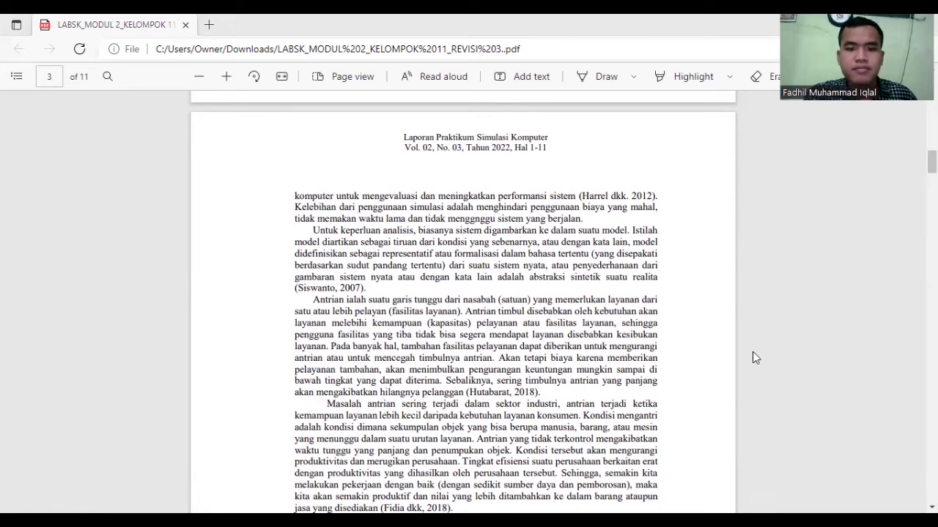
{"action": "scroll", "coordinate": [755, 357], "scroll_direction": "down", "scroll_amount": 3}
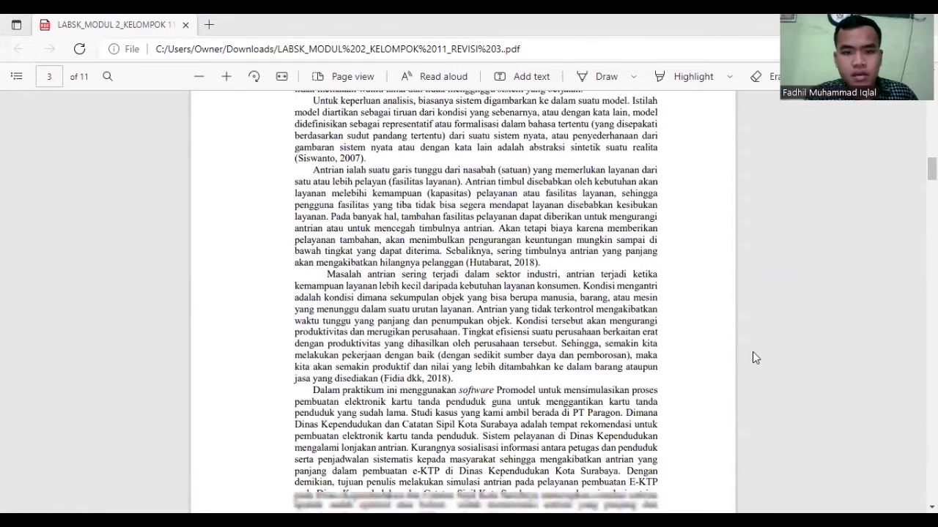
{"action": "scroll", "coordinate": [755, 357], "scroll_direction": "down", "scroll_amount": 1}
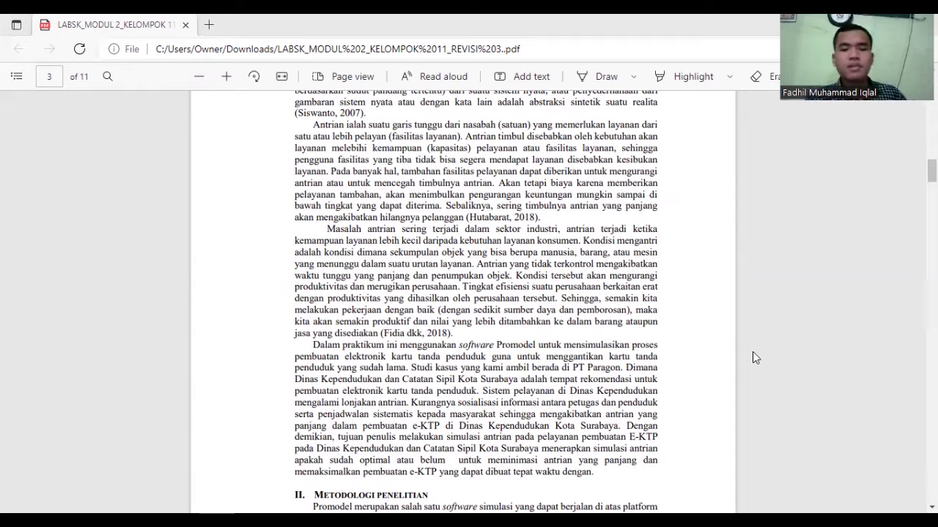
{"action": "scroll", "coordinate": [755, 358], "scroll_direction": "down", "scroll_amount": 3}
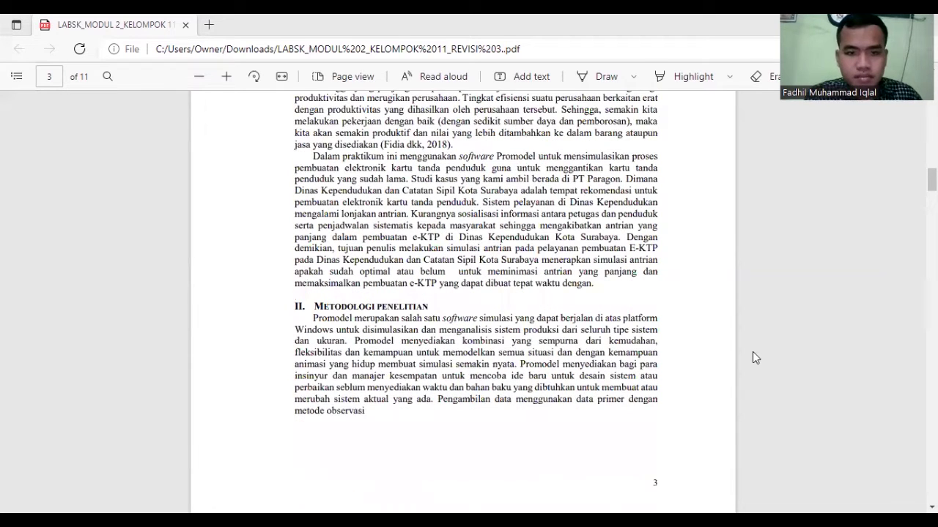
{"action": "scroll", "coordinate": [755, 358], "scroll_direction": "down", "scroll_amount": 1}
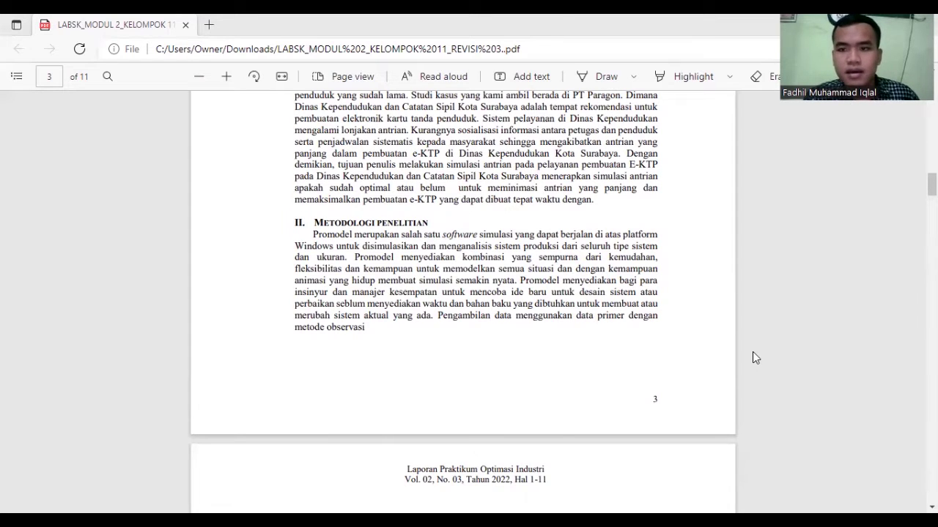
Step: Examine the data collection stage, the e-KTP service activity table (Tabel 2.1) and the data processing flowchart on pages 4 and 5
{"action": "scroll", "coordinate": [755, 357], "scroll_direction": "down", "scroll_amount": 4}
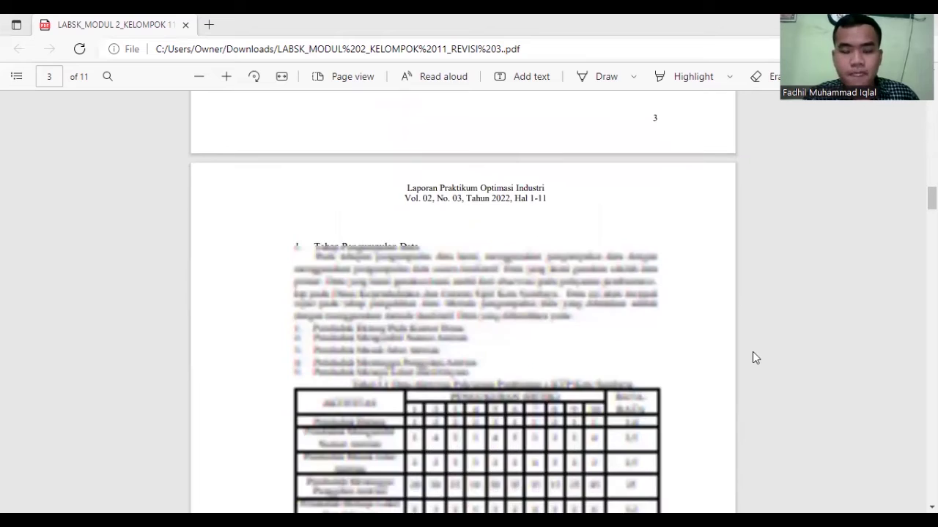
{"action": "scroll", "coordinate": [755, 357], "scroll_direction": "down", "scroll_amount": 1}
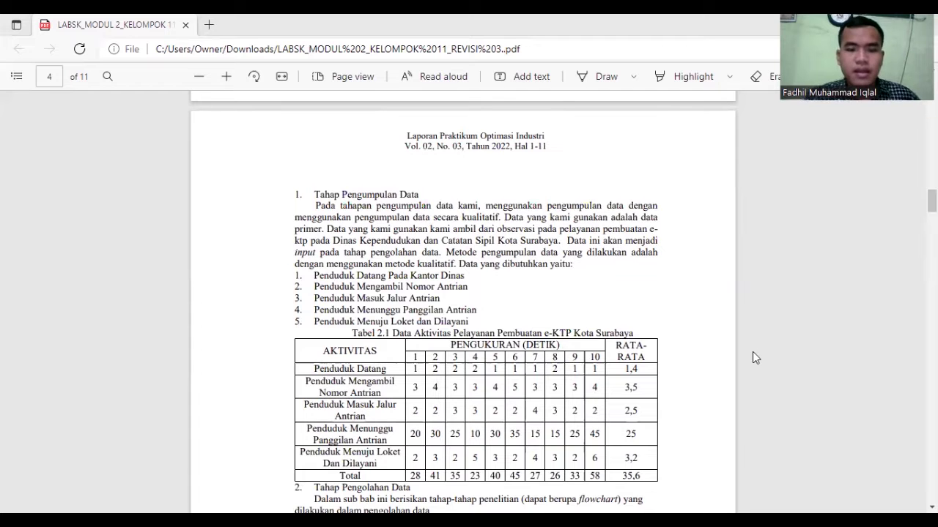
{"action": "scroll", "coordinate": [755, 356], "scroll_direction": "down", "scroll_amount": 2}
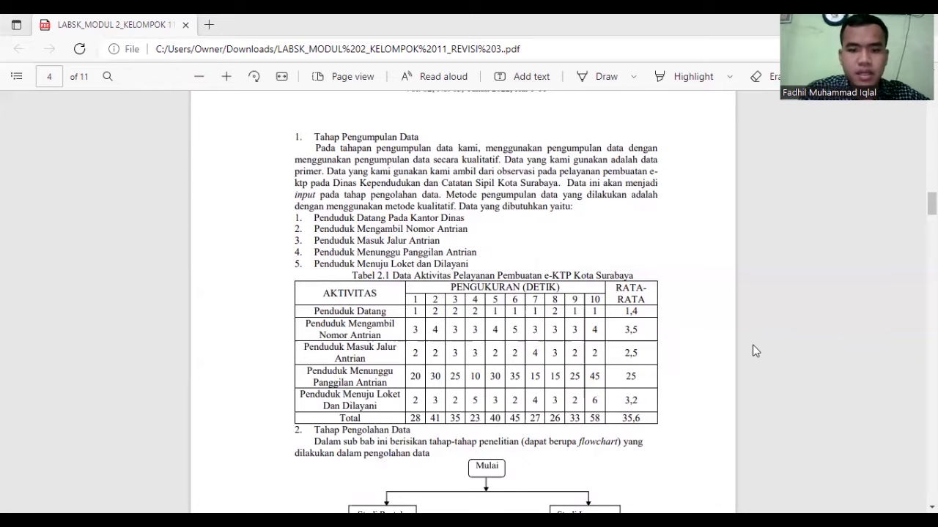
{"action": "scroll", "coordinate": [755, 351], "scroll_direction": "down", "scroll_amount": 3}
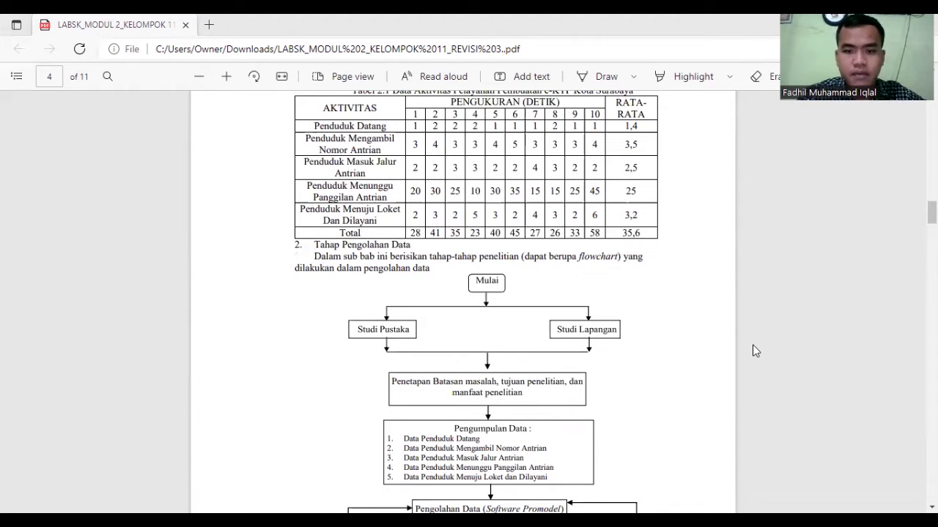
{"action": "scroll", "coordinate": [755, 351], "scroll_direction": "down", "scroll_amount": 3}
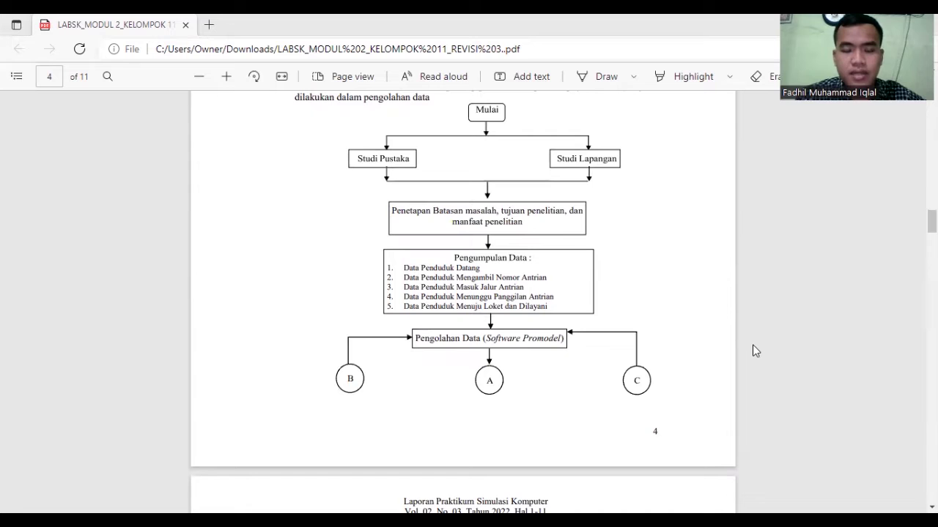
{"action": "scroll", "coordinate": [756, 350], "scroll_direction": "down", "scroll_amount": 1}
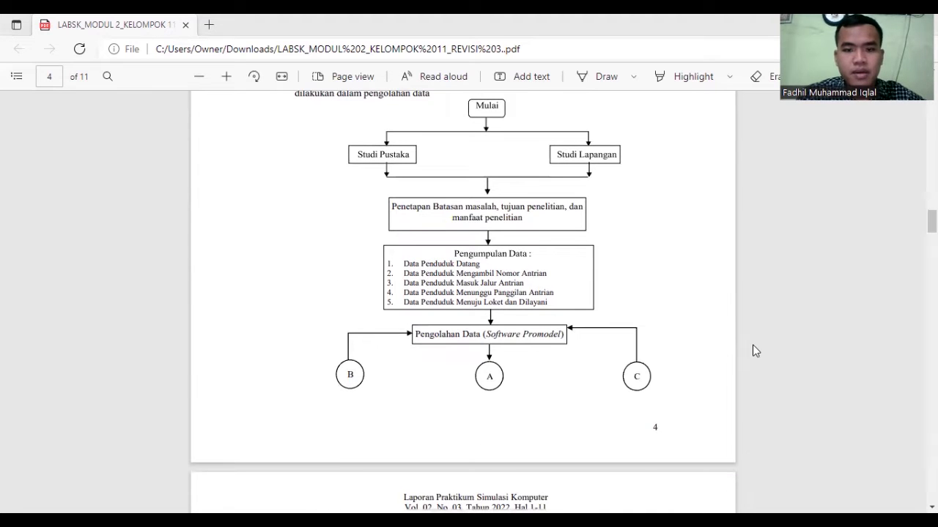
{"action": "scroll", "coordinate": [756, 351], "scroll_direction": "down", "scroll_amount": 2}
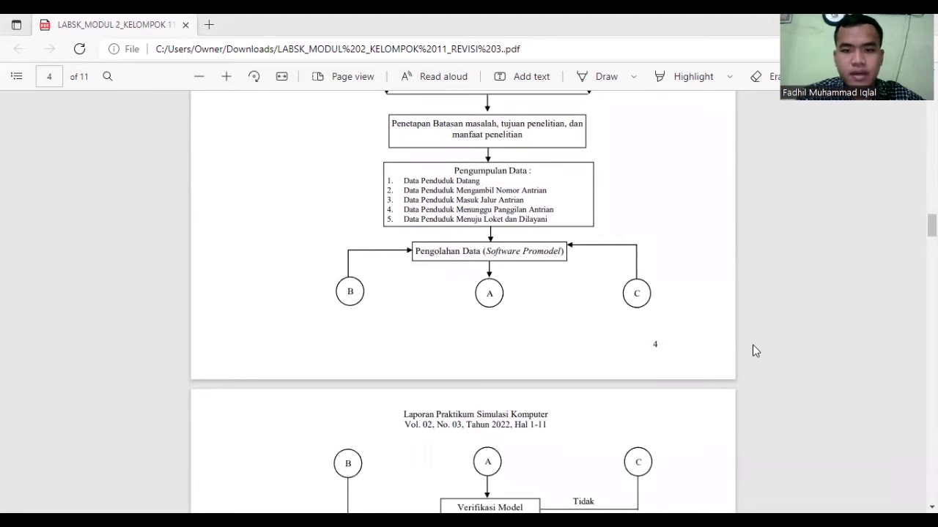
{"action": "scroll", "coordinate": [756, 351], "scroll_direction": "down", "scroll_amount": 6}
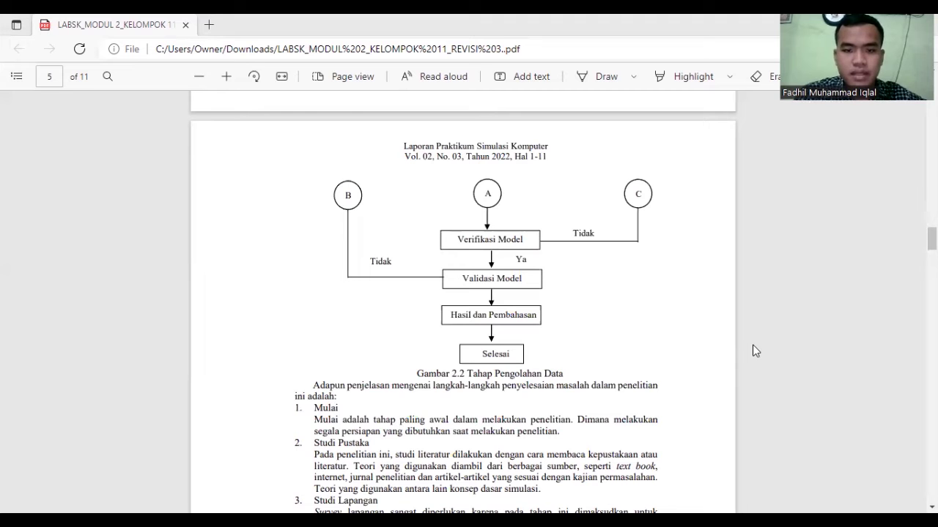
{"action": "scroll", "coordinate": [756, 351], "scroll_direction": "down", "scroll_amount": 3}
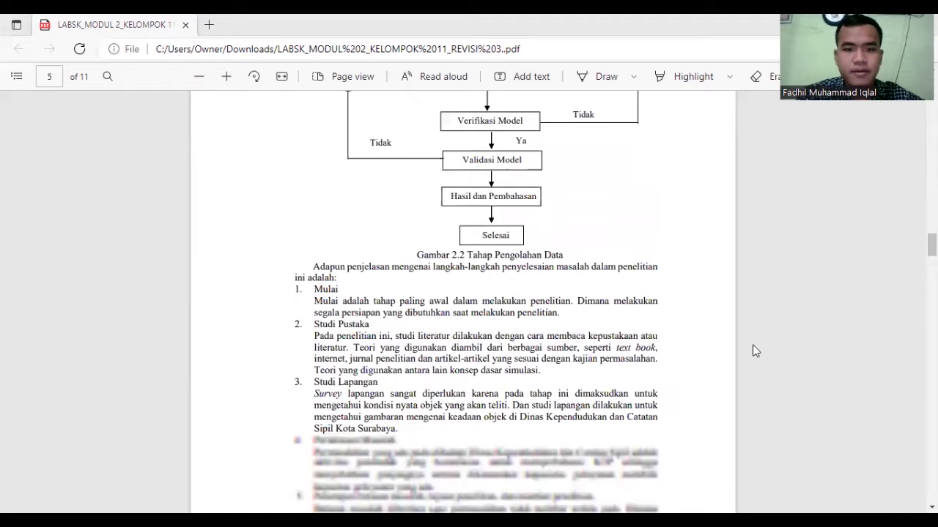
{"action": "scroll", "coordinate": [755, 351], "scroll_direction": "down", "scroll_amount": 1}
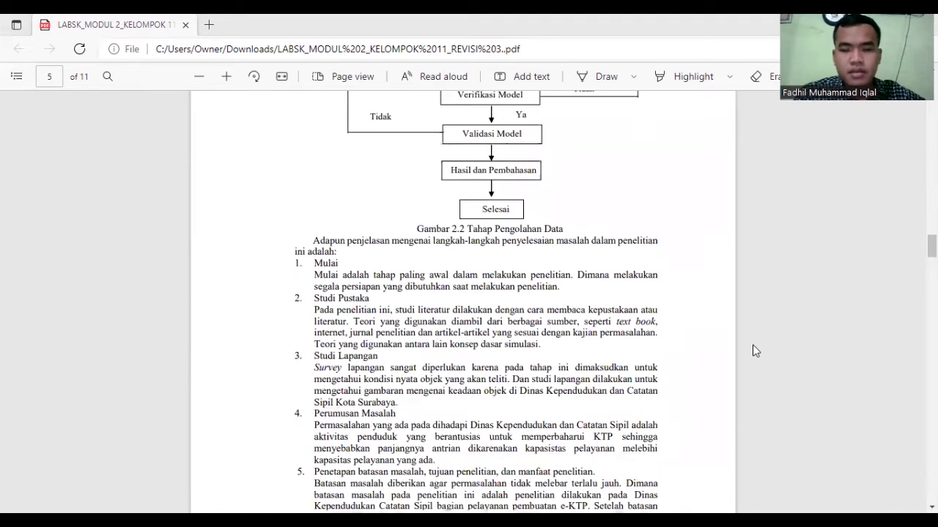
{"action": "scroll", "coordinate": [765, 258], "scroll_direction": "down", "scroll_amount": 3}
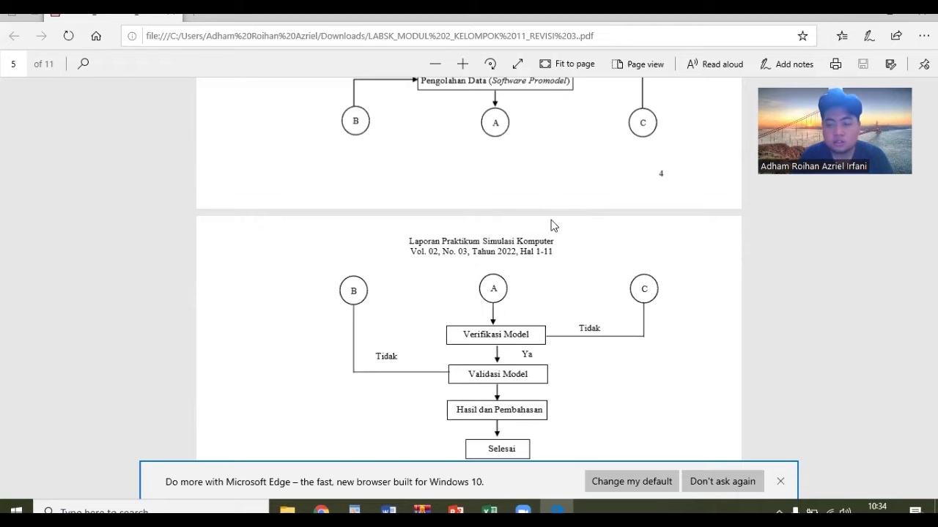
Step: Skim the research step explanations as far as Hasil dan Pembahasan, and return to the activity time table on page 4
{"action": "scroll", "coordinate": [553, 224], "scroll_direction": "down", "scroll_amount": 6}
{"action": "scroll", "coordinate": [534, 228], "scroll_direction": "down", "scroll_amount": 10}
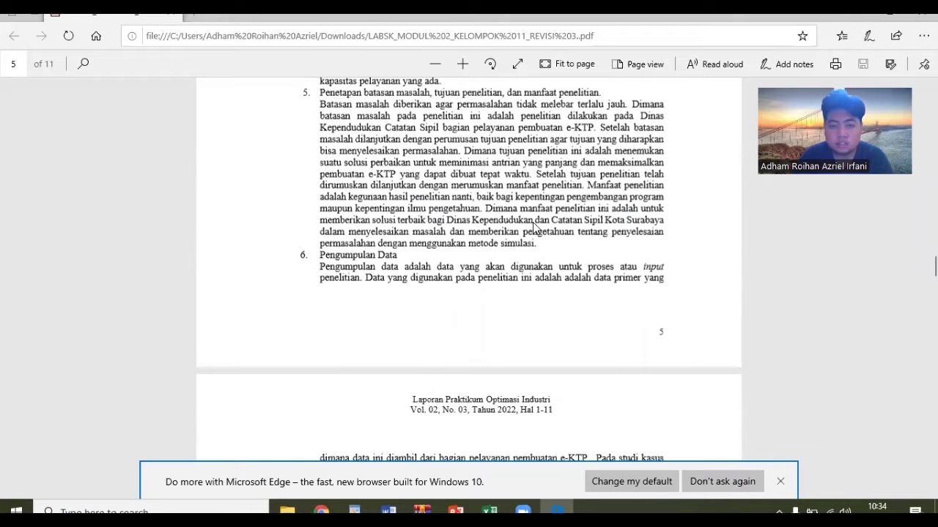
{"action": "scroll", "coordinate": [534, 228], "scroll_direction": "down", "scroll_amount": 9}
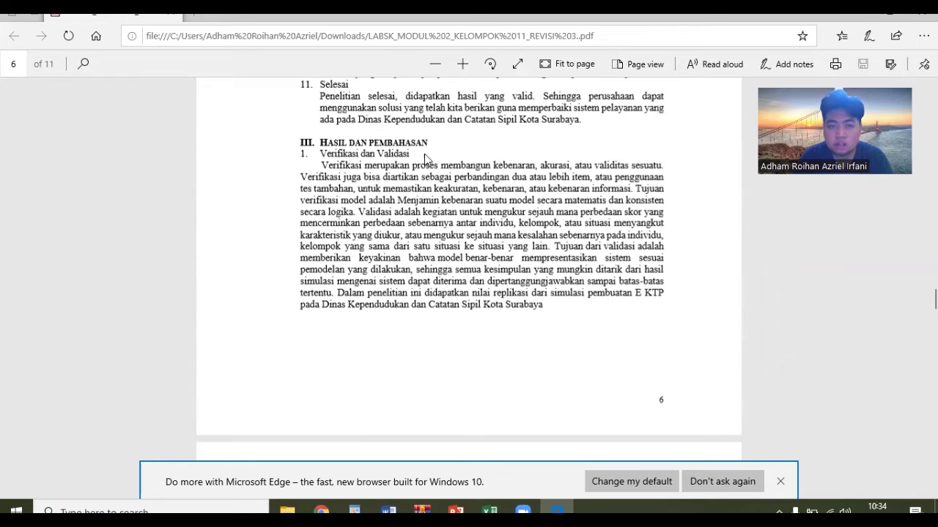
{"action": "scroll", "coordinate": [414, 232], "scroll_direction": "up", "scroll_amount": 5}
{"action": "scroll", "coordinate": [415, 232], "scroll_direction": "up", "scroll_amount": 7}
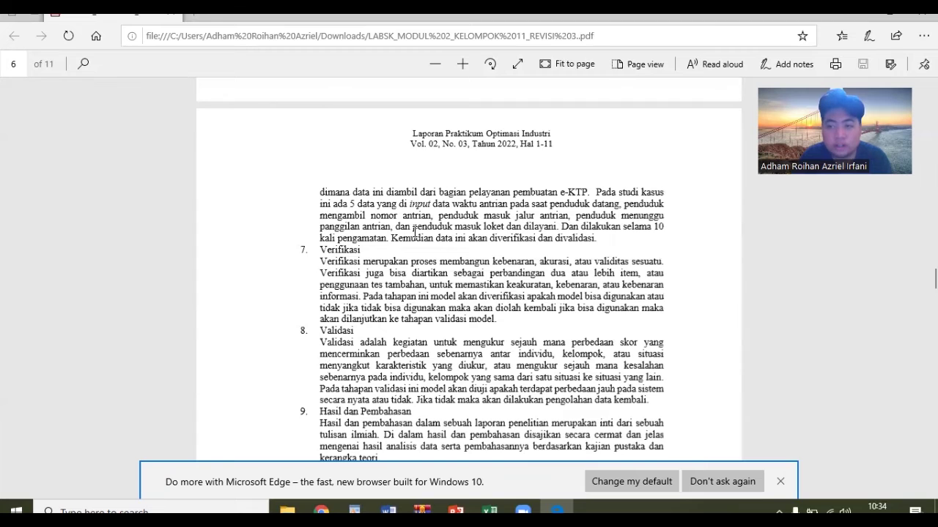
{"action": "scroll", "coordinate": [414, 233], "scroll_direction": "up", "scroll_amount": 7}
{"action": "scroll", "coordinate": [414, 232], "scroll_direction": "up", "scroll_amount": 20}
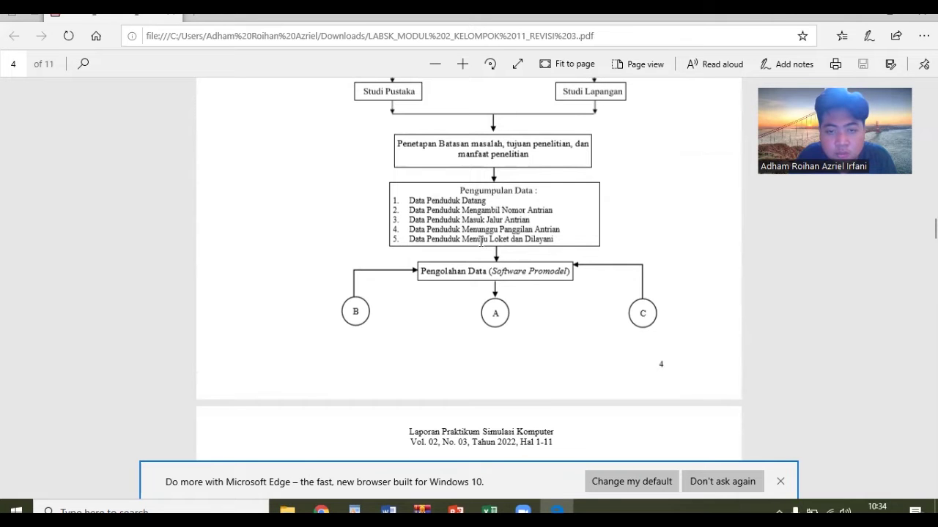
{"action": "scroll", "coordinate": [482, 241], "scroll_direction": "down", "scroll_amount": 7}
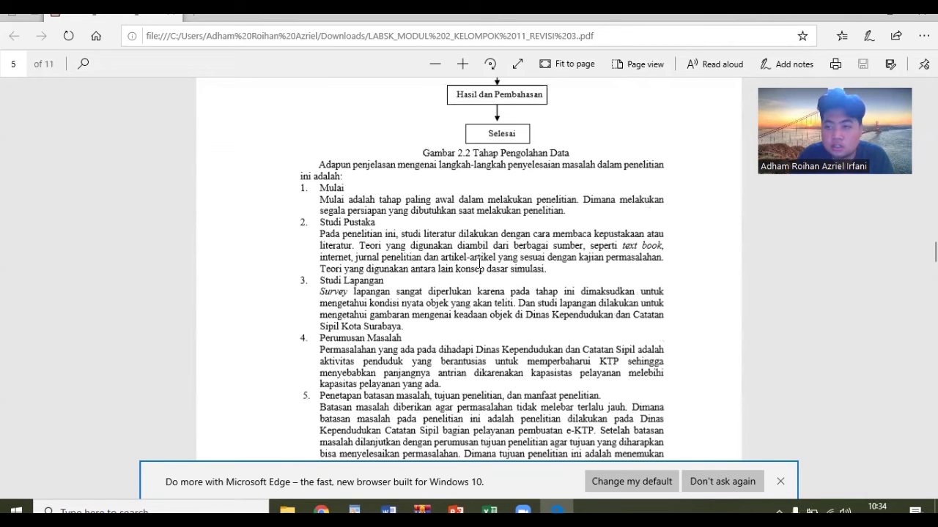
{"action": "scroll", "coordinate": [480, 264], "scroll_direction": "up", "scroll_amount": 10}
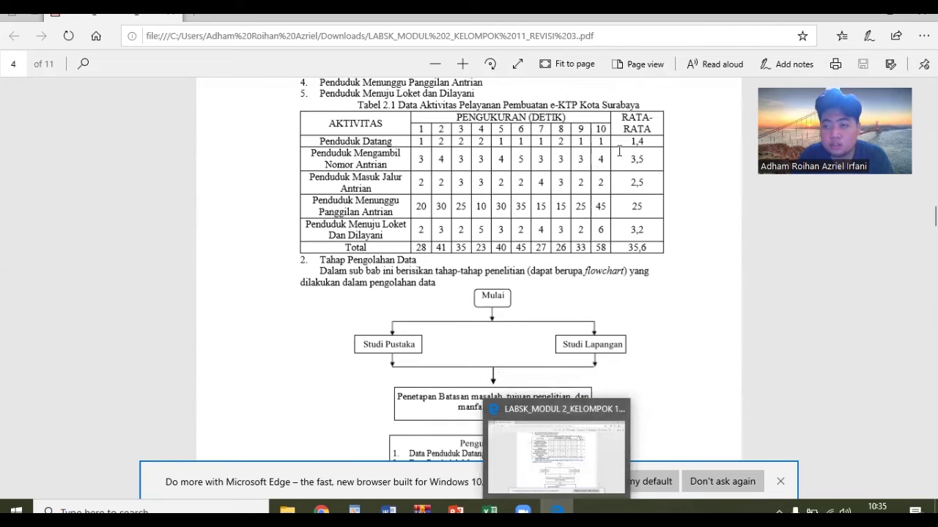
Step: Minimize the report, launch ProModel from the desktop and dismiss its student version notice
{"action": "left_click", "coordinate": [851, 14]}
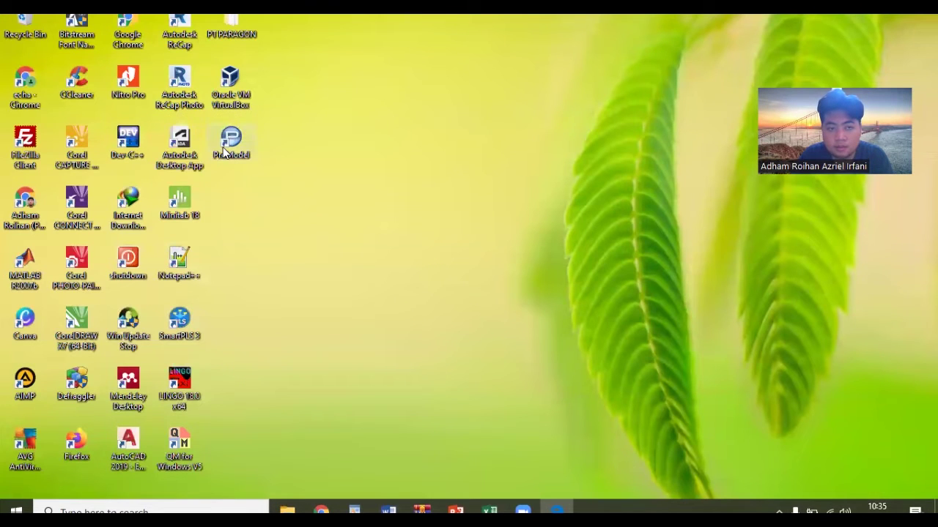
{"action": "double_click", "coordinate": [229, 143]}
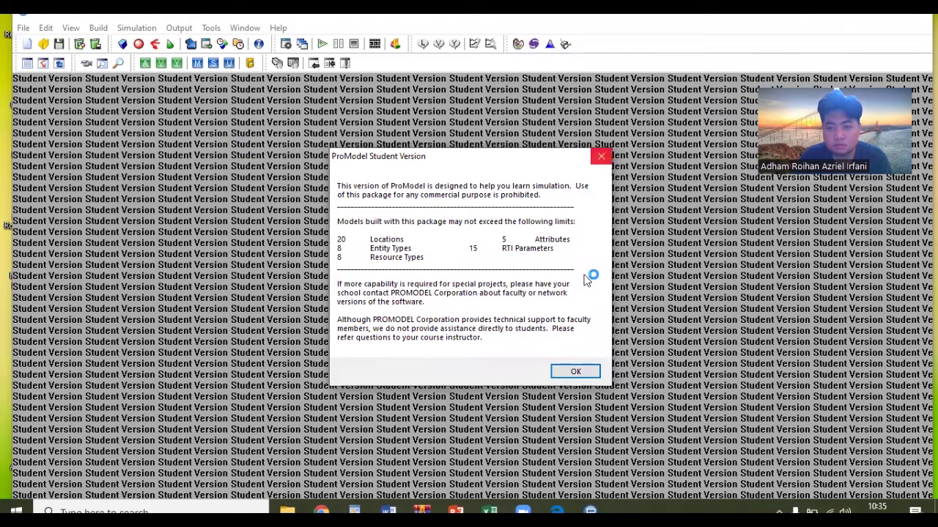
{"action": "left_click", "coordinate": [576, 371]}
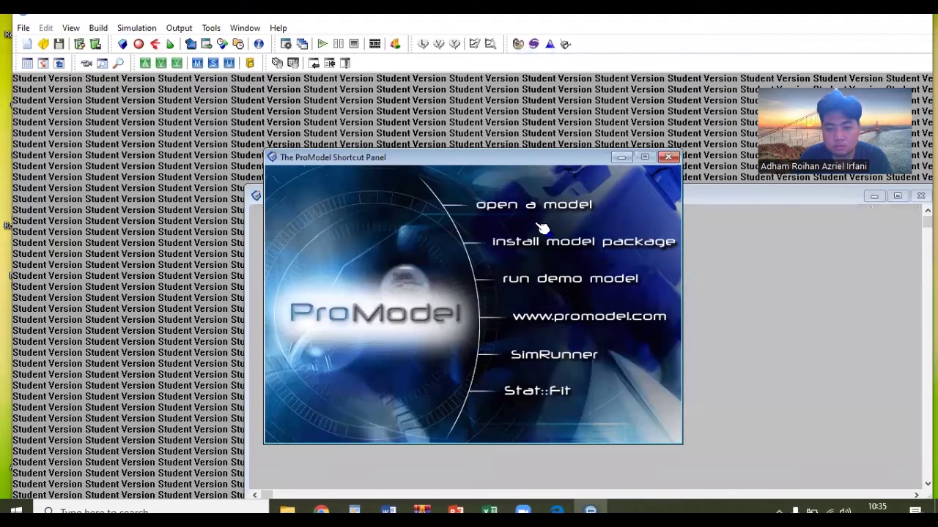
Step: Create a new model titled "pelayanan pembuatan e ktp" with meters as the distance unit
{"action": "left_click", "coordinate": [23, 29]}
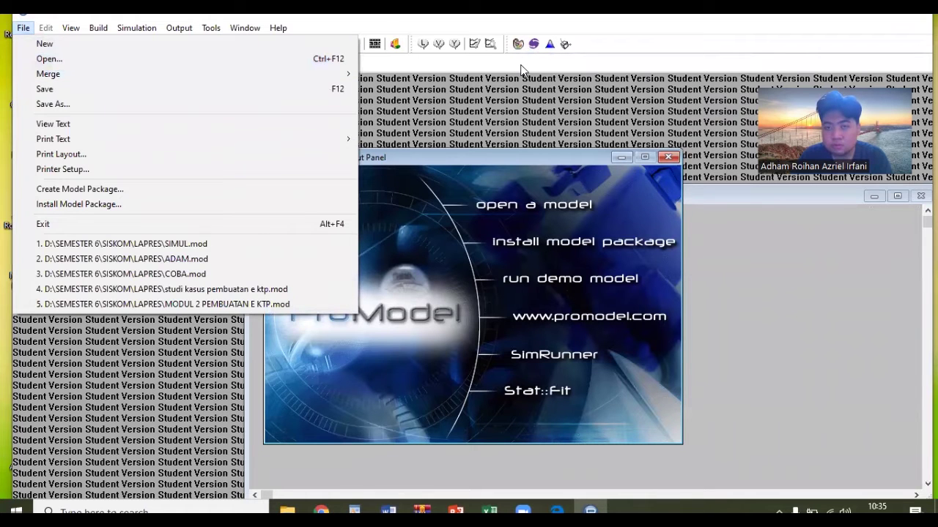
{"action": "left_click", "coordinate": [157, 43]}
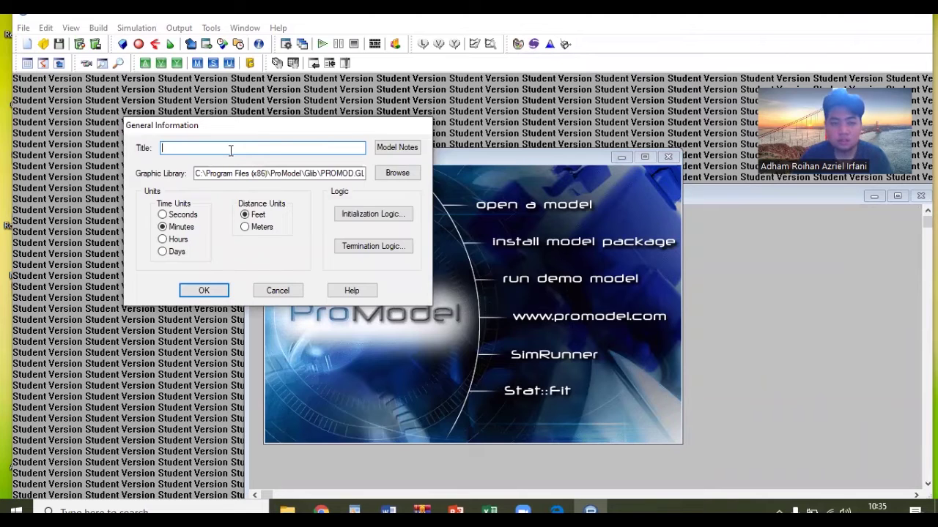
{"action": "type", "text": "pelay"}
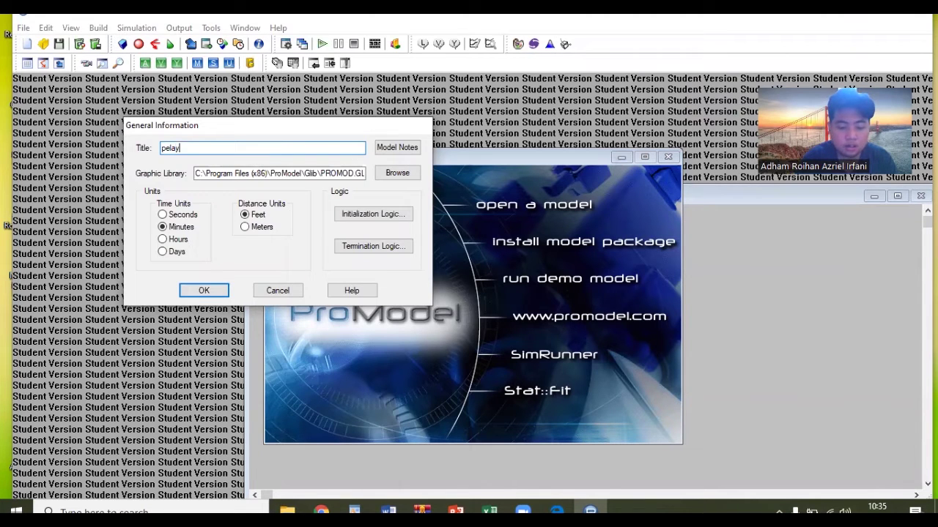
{"action": "type", "text": "anan pembuatan e ktp"}
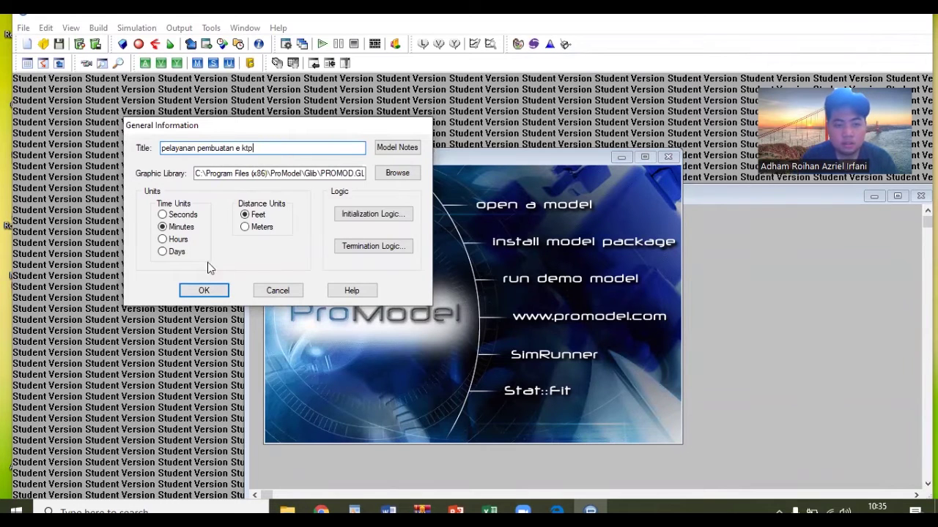
{"action": "left_click", "coordinate": [253, 229]}
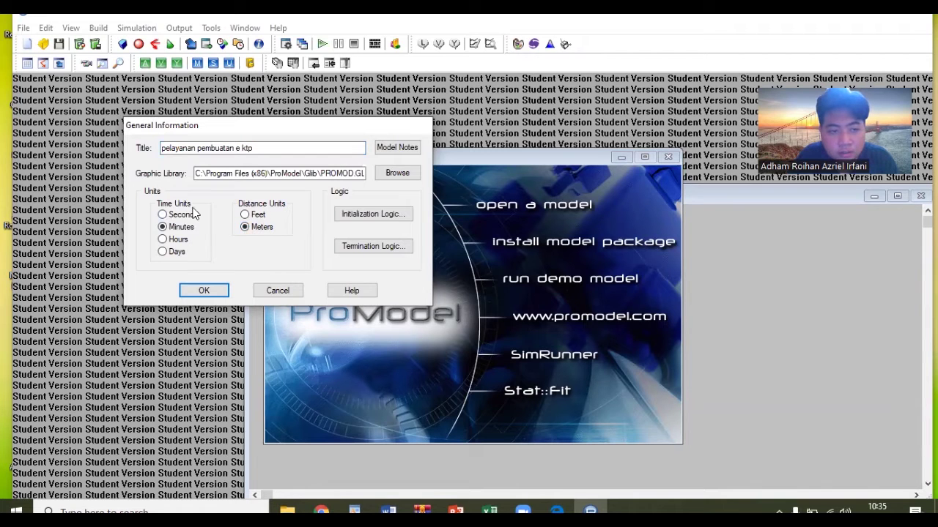
{"action": "left_click", "coordinate": [208, 291]}
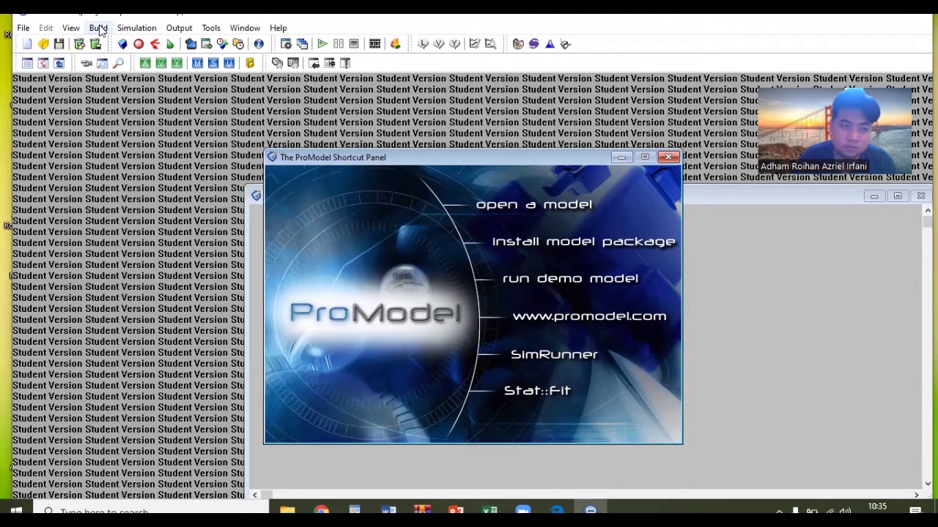
Step: Start defining the model's locations and place an enlarged Inspector graphic in the layout as the first location
{"action": "left_click", "coordinate": [99, 28]}
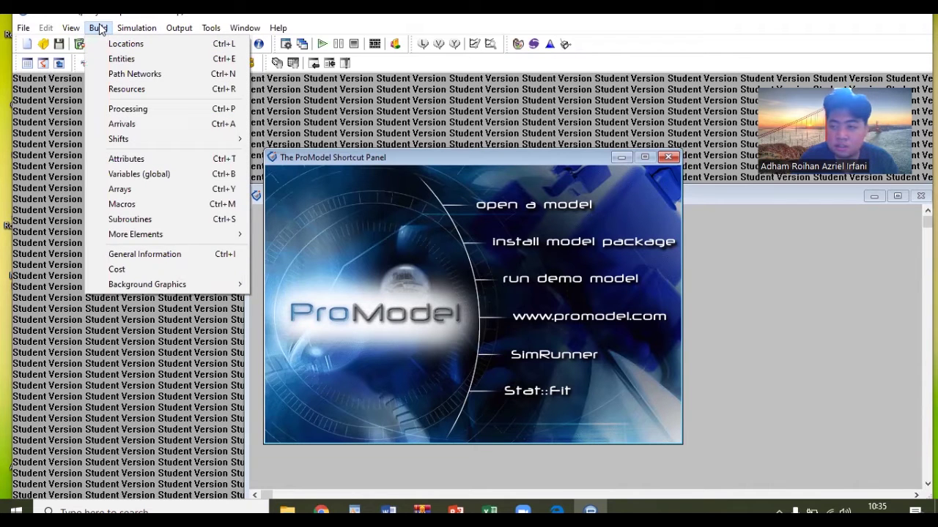
{"action": "left_click", "coordinate": [112, 43]}
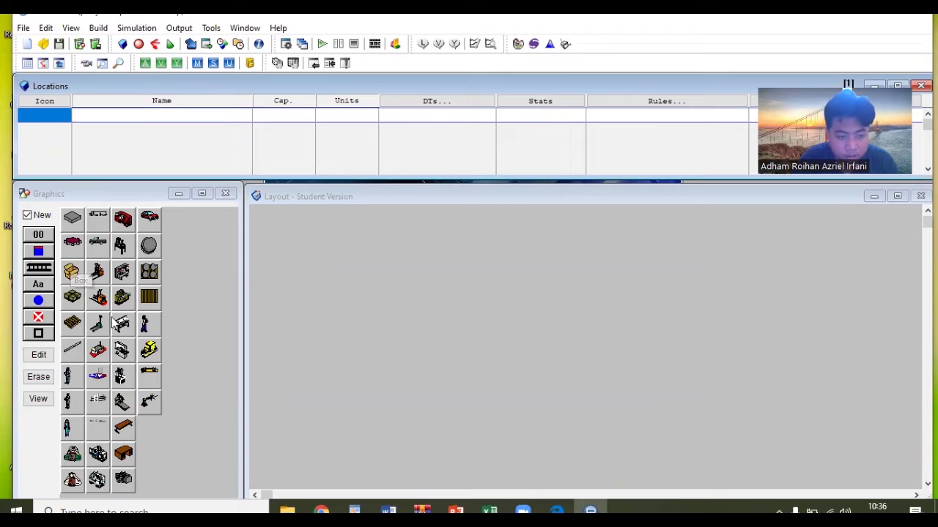
{"action": "left_click", "coordinate": [146, 327]}
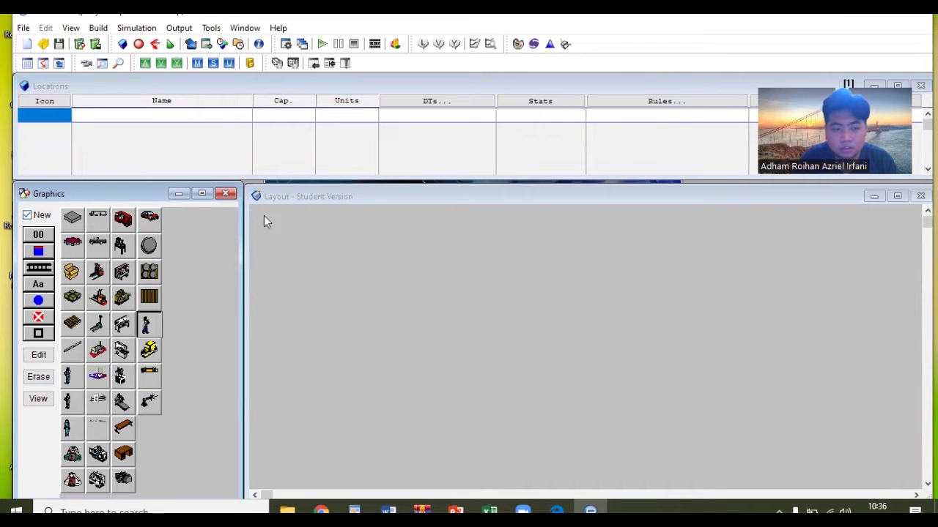
{"action": "left_click", "coordinate": [319, 252]}
{"action": "left_click_drag", "start_coordinate": [327, 261], "coordinate": [354, 310]}
{"action": "left_click_drag", "start_coordinate": [344, 263], "coordinate": [357, 253]}
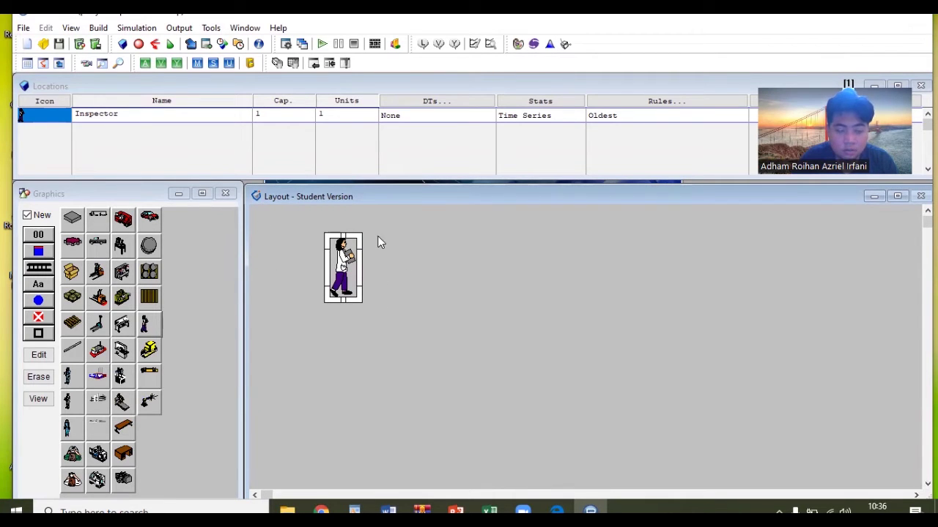
Step: Add a name label beneath the Inspector graphic within the same location, and rename the location penduduk_datang
{"action": "left_click", "coordinate": [39, 216]}
{"action": "left_click", "coordinate": [38, 215]}
{"action": "left_click", "coordinate": [40, 285]}
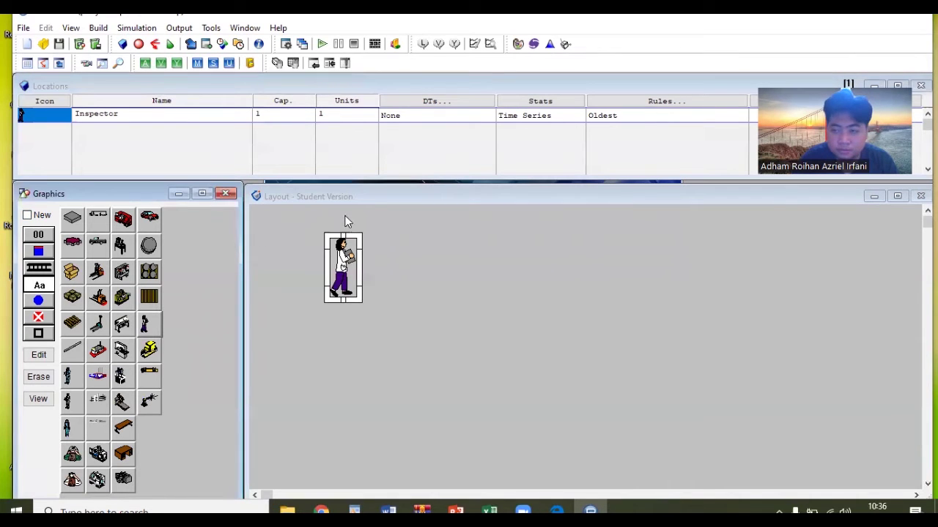
{"action": "left_click", "coordinate": [346, 304]}
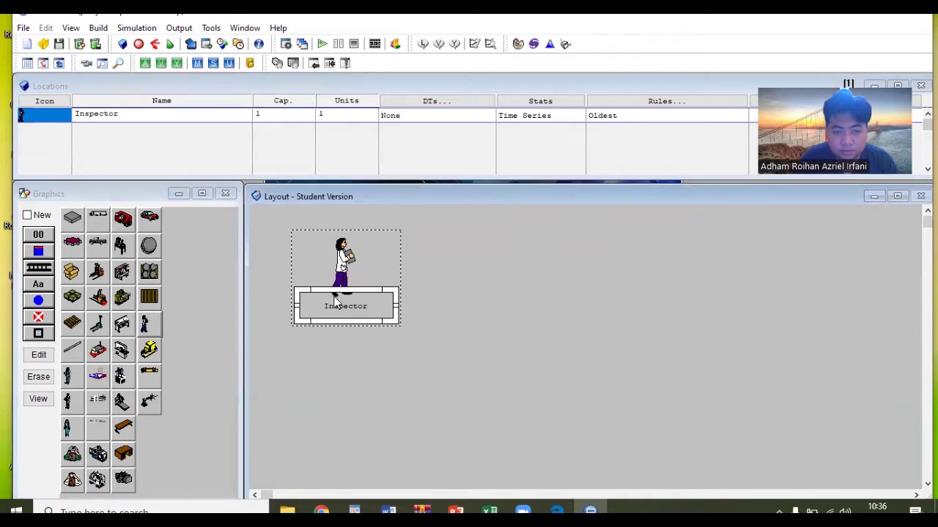
{"action": "left_click", "coordinate": [123, 113]}
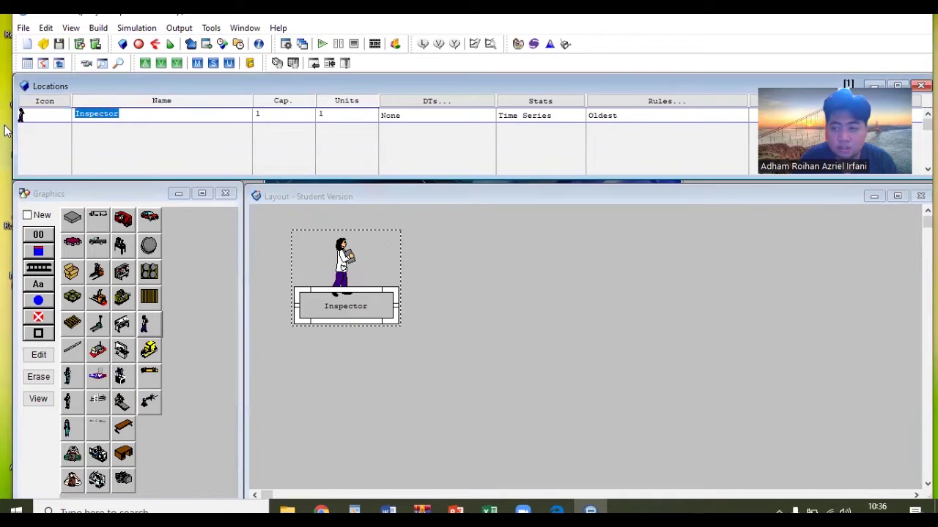
{"action": "type", "text": "Penduduk_data"}
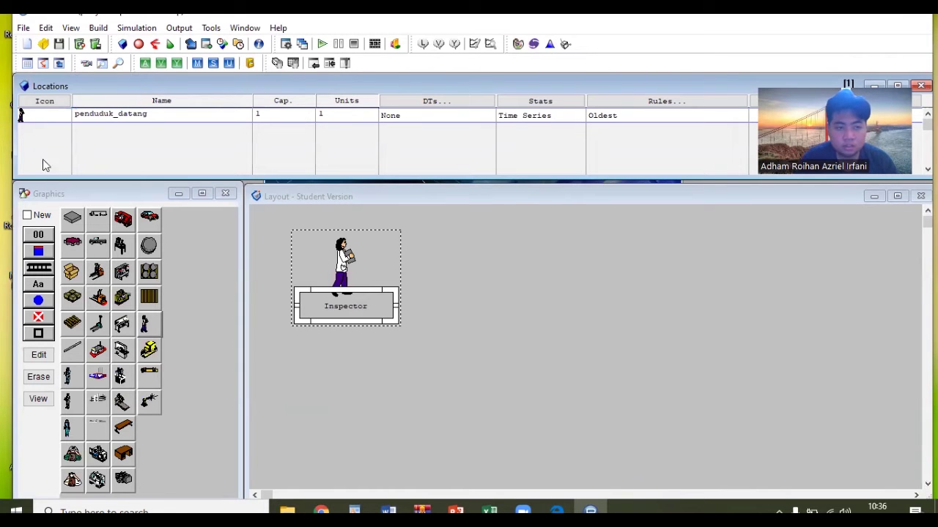
Step: Place a Table graphic as a new location to the right of penduduk_datang and enlarge it
{"action": "left_click", "coordinate": [29, 217]}
{"action": "left_click", "coordinate": [29, 217]}
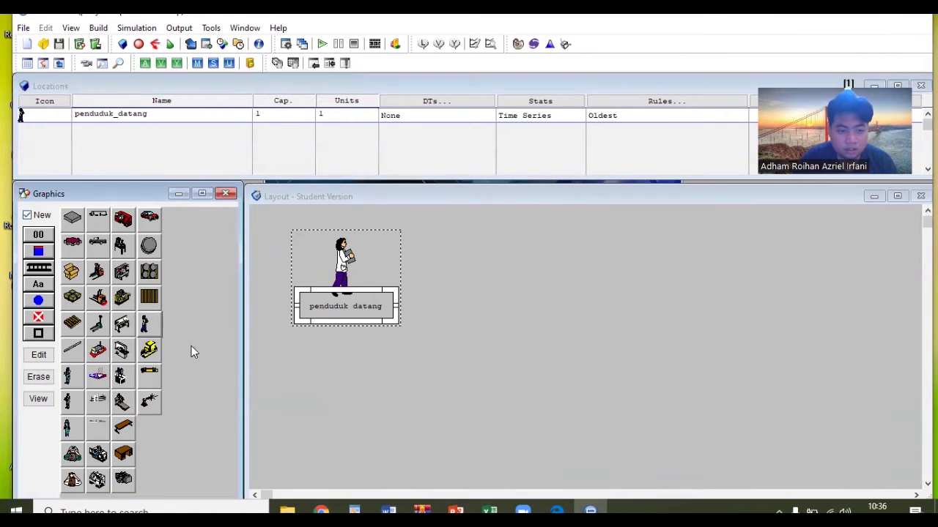
{"action": "left_click", "coordinate": [124, 428]}
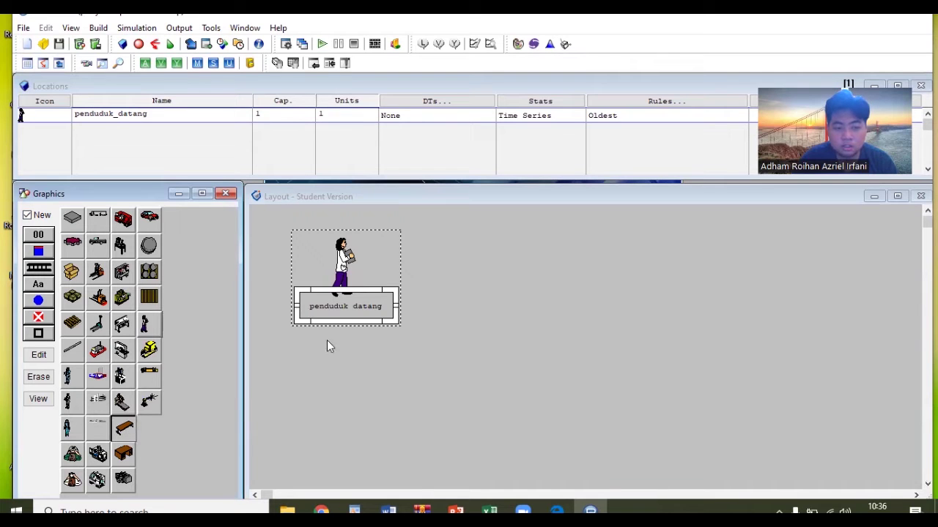
{"action": "left_click", "coordinate": [498, 260]}
{"action": "left_click_drag", "start_coordinate": [513, 266], "coordinate": [557, 303]}
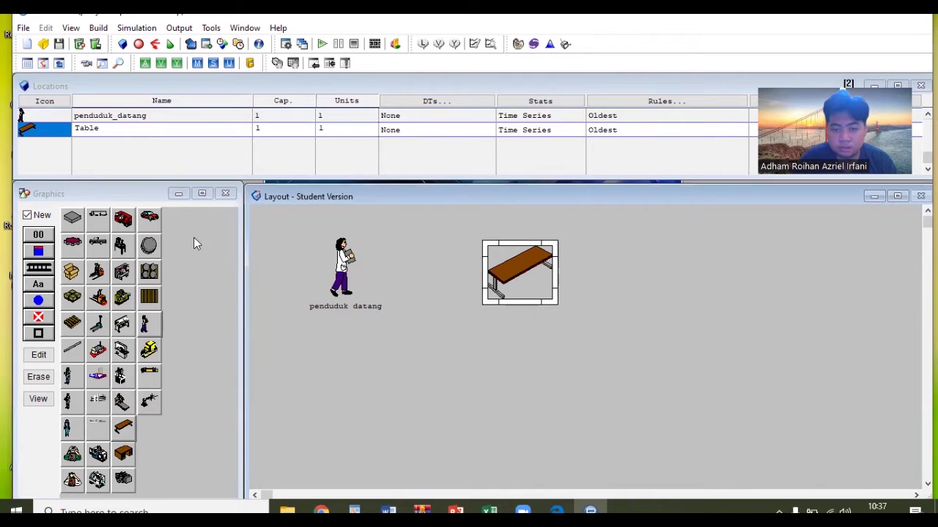
Step: Add a name label beneath the table within the same location, and rename the location penduduk_mengambil_nomor_antrian
{"action": "left_click", "coordinate": [27, 215]}
{"action": "left_click", "coordinate": [43, 287]}
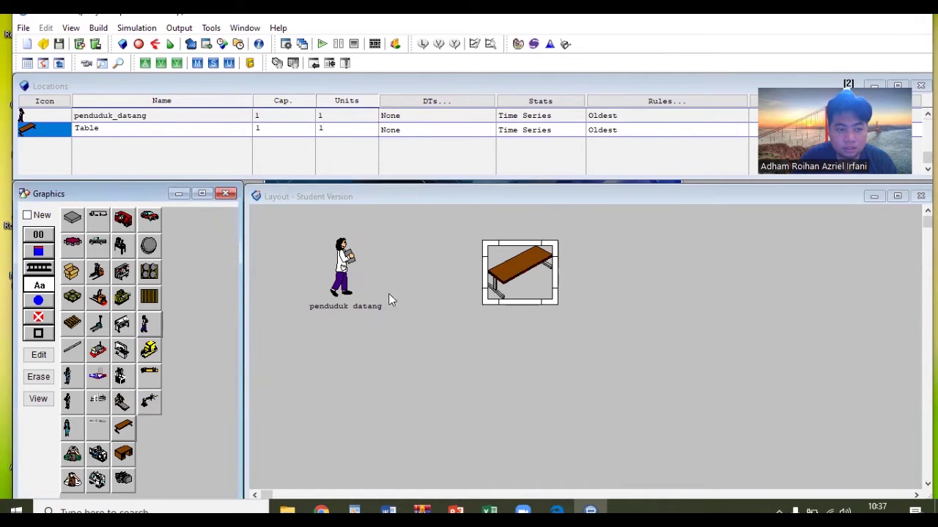
{"action": "left_click", "coordinate": [505, 304]}
{"action": "left_click", "coordinate": [160, 127]}
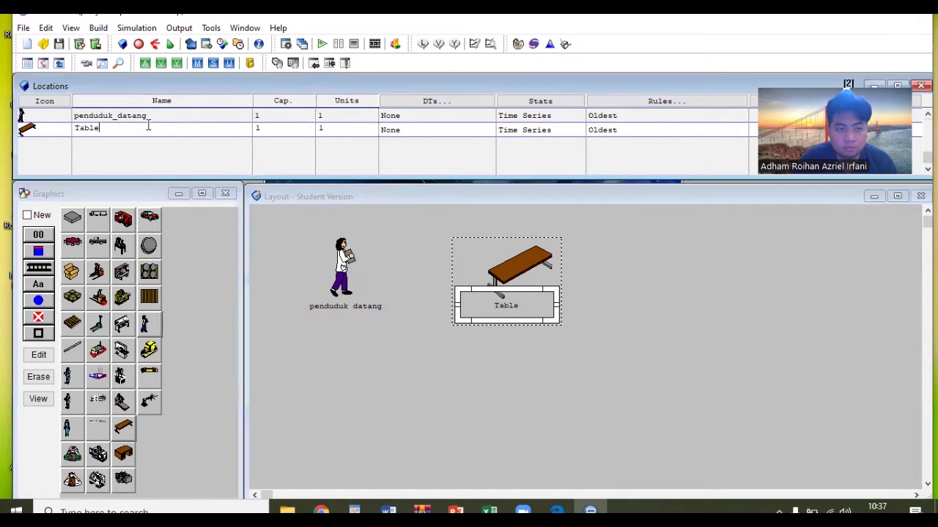
{"action": "type", "text": "penduduk_mengambil_nomor_antrian"}
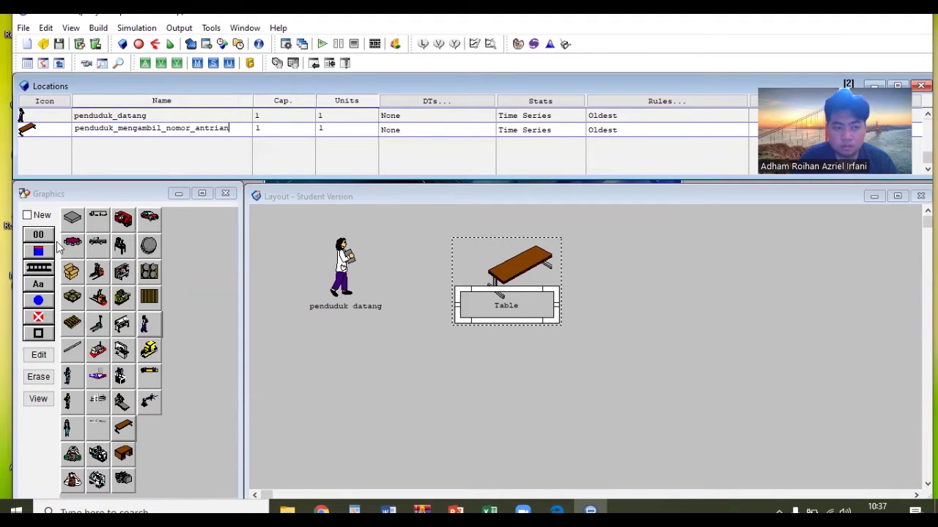
Step: Widen the table location's label to fit its full name, and centre the table graphic above it
{"action": "left_click", "coordinate": [29, 215]}
{"action": "left_click_drag", "start_coordinate": [561, 306], "coordinate": [598, 305]}
{"action": "left_click_drag", "start_coordinate": [592, 303], "coordinate": [643, 305]}
{"action": "left_click_drag", "start_coordinate": [527, 270], "coordinate": [567, 265]}
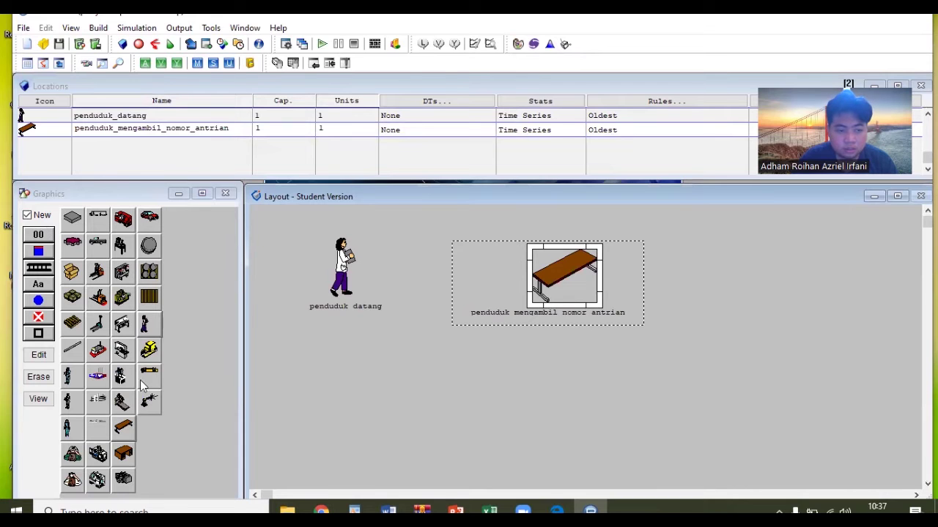
Step: Place a Worker graphic as a new location to the right of the table and enlarge it
{"action": "left_click", "coordinate": [73, 428]}
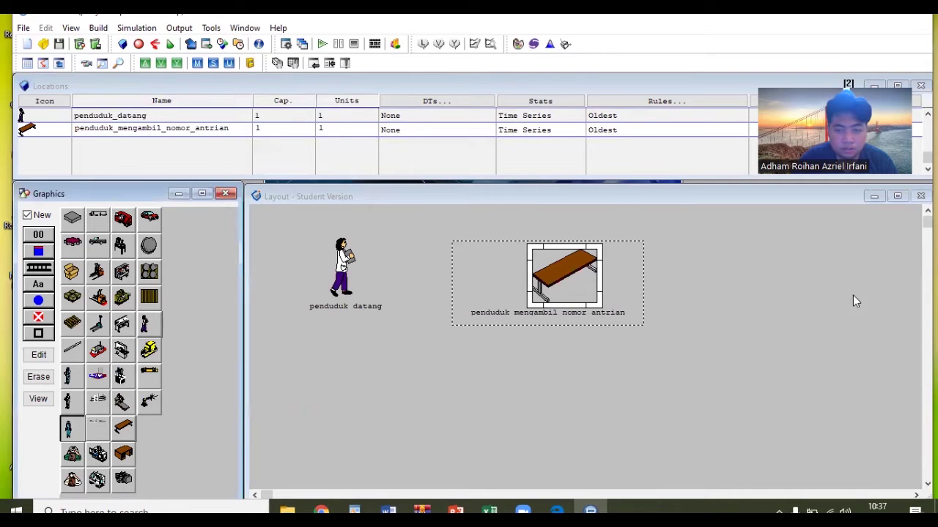
{"action": "left_click", "coordinate": [723, 267]}
{"action": "mouse_move", "coordinate": [729, 269]}
{"action": "left_mouse_down"}
{"action": "mouse_move", "coordinate": [763, 304]}
{"action": "mouse_move", "coordinate": [733, 279]}
{"action": "left_mouse_up"}
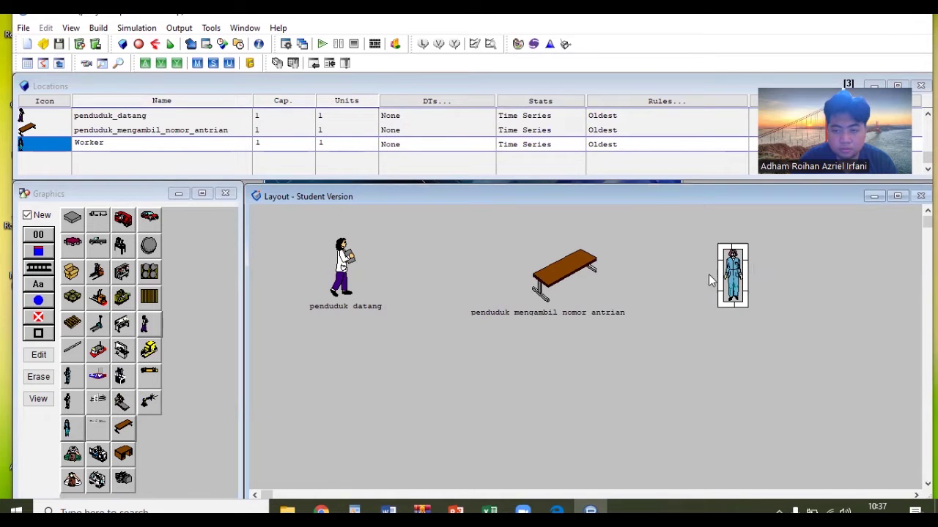
Step: Add a name label beneath the Worker graphic within the same location, and rename the location penduduk_masuk_jalur_antrian
{"action": "left_click", "coordinate": [39, 215]}
{"action": "left_click", "coordinate": [39, 284]}
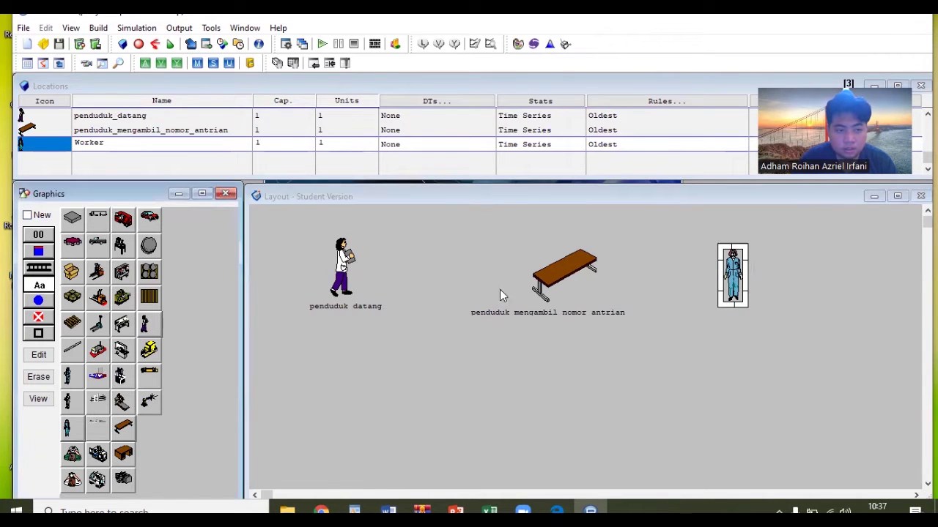
{"action": "left_click", "coordinate": [729, 308]}
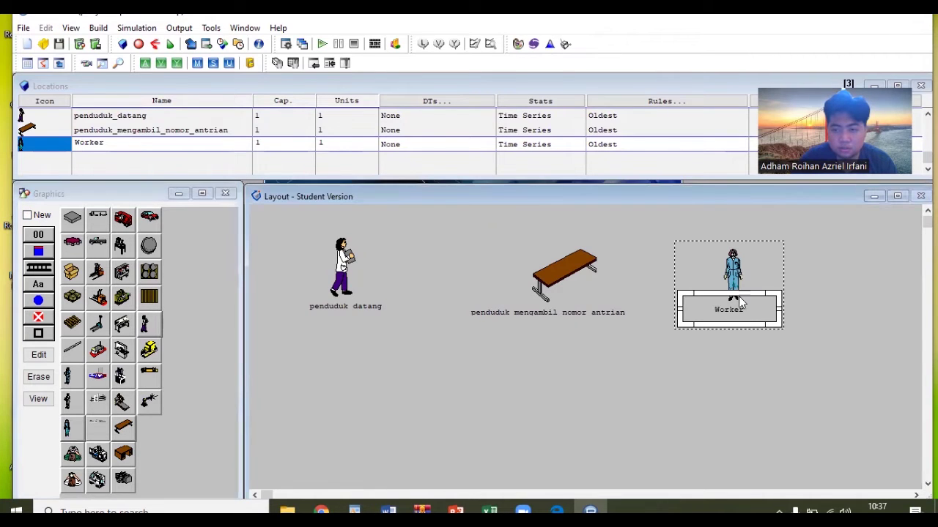
{"action": "left_click", "coordinate": [29, 148]}
{"action": "type", "text": "penududk"}
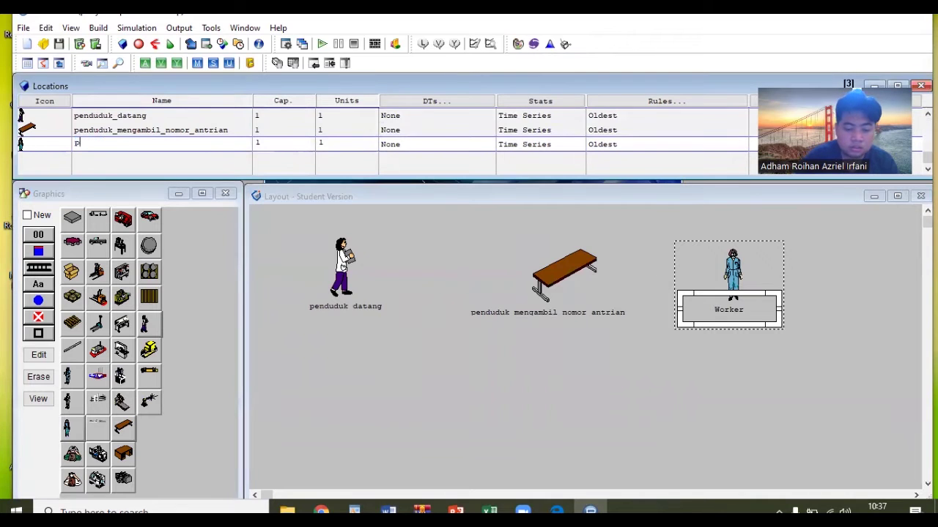
{"action": "key", "text": "BackSpace"}
{"action": "key", "text": "BackSpace"}
{"action": "key", "text": "BackSpace"}
{"action": "key", "text": "BackSpace"}
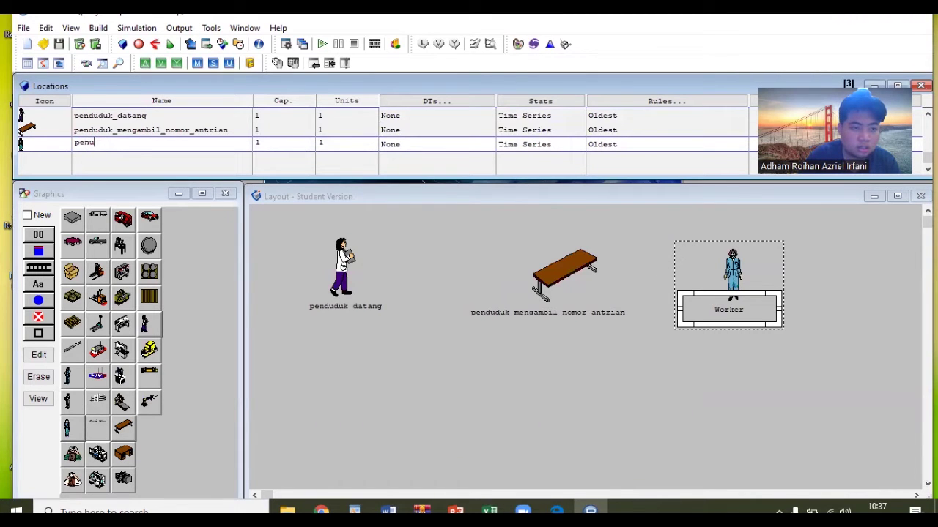
{"action": "type", "text": "uduk_masuk"}
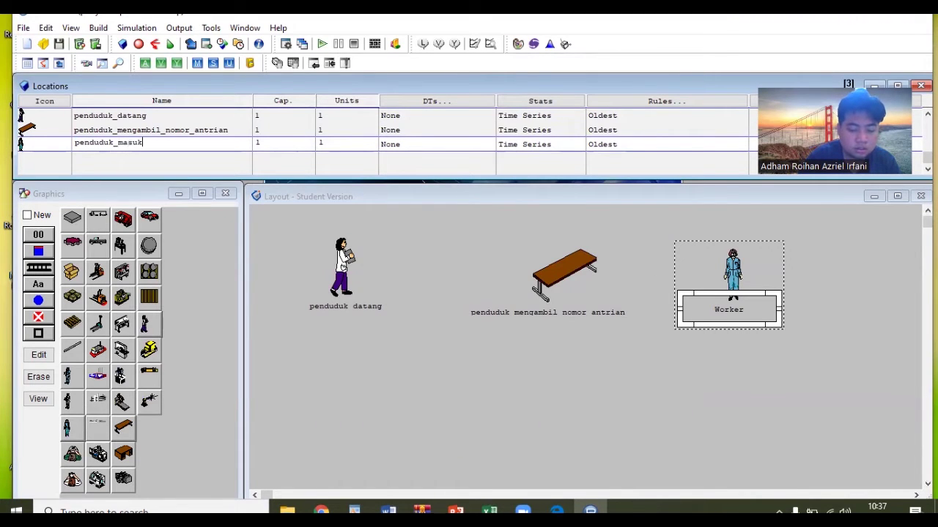
{"action": "type", "text": "_jalur_antrian"}
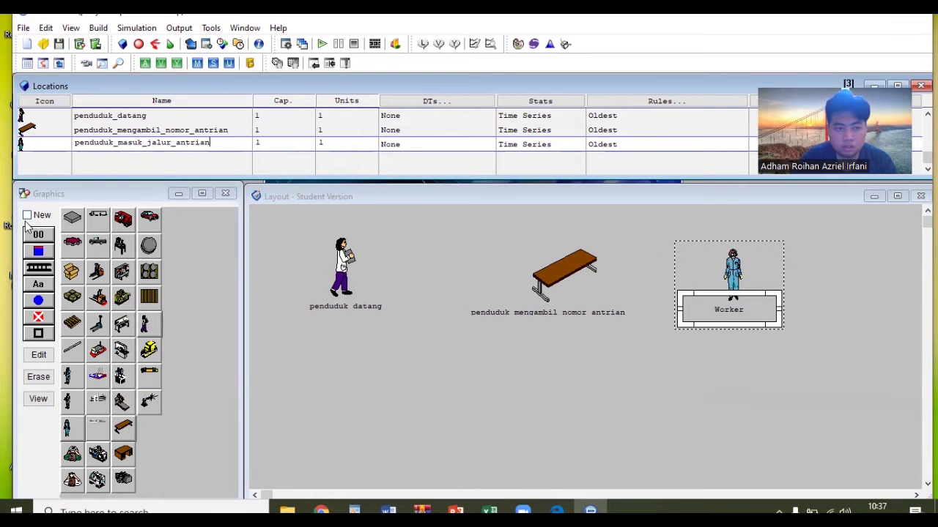
Step: Widen the penduduk_masuk_jalur_antrian label in both directions and fit it just below the Worker graphic
{"action": "left_click", "coordinate": [681, 445]}
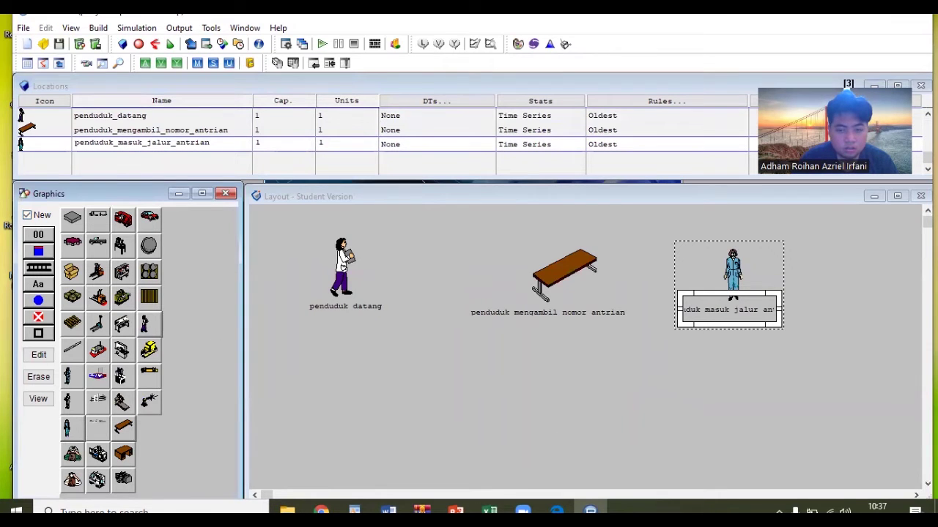
{"action": "left_click", "coordinate": [732, 299]}
{"action": "left_click_drag", "start_coordinate": [733, 298], "coordinate": [818, 320]}
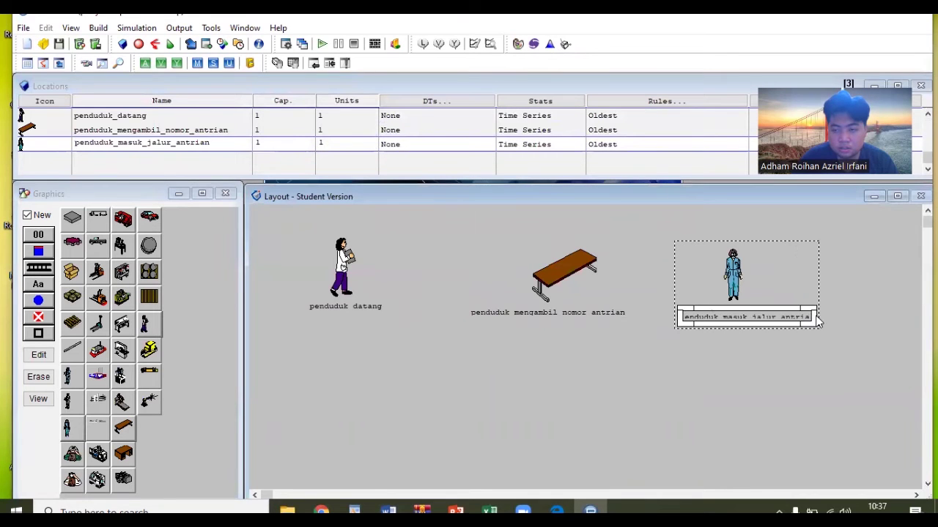
{"action": "left_click_drag", "start_coordinate": [758, 308], "coordinate": [756, 302]}
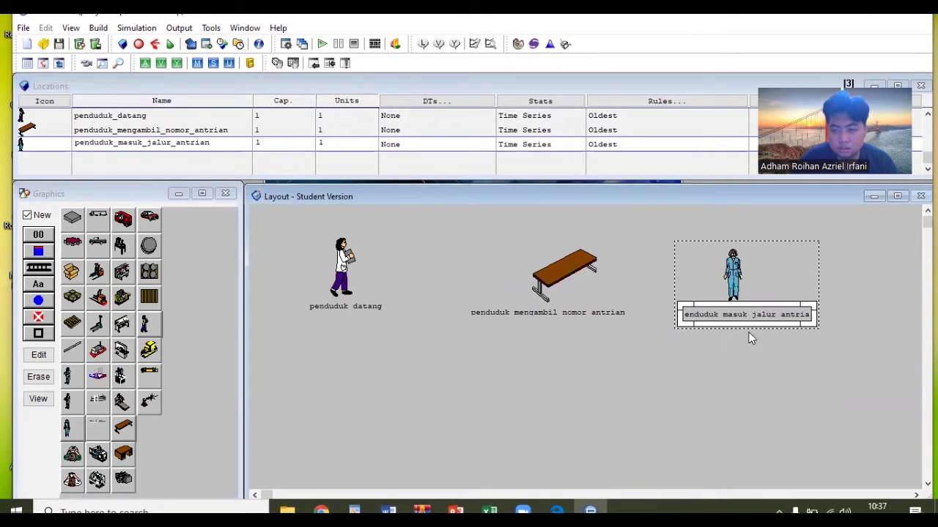
{"action": "left_click_drag", "start_coordinate": [673, 305], "coordinate": [667, 305]}
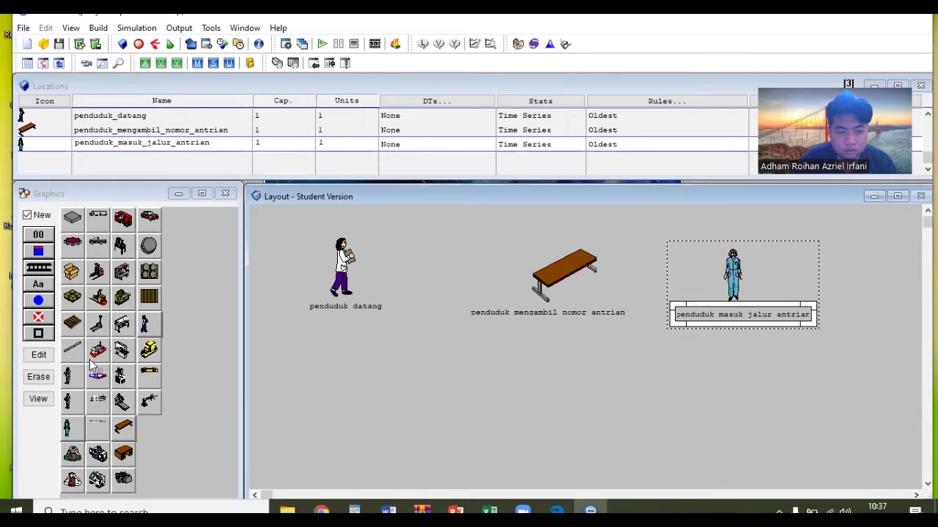
Step: Place a Building graphic as a new location below penduduk_masuk_jalur_antrian and add a name label beneath it
{"action": "left_click", "coordinate": [94, 408]}
{"action": "left_click", "coordinate": [763, 377]}
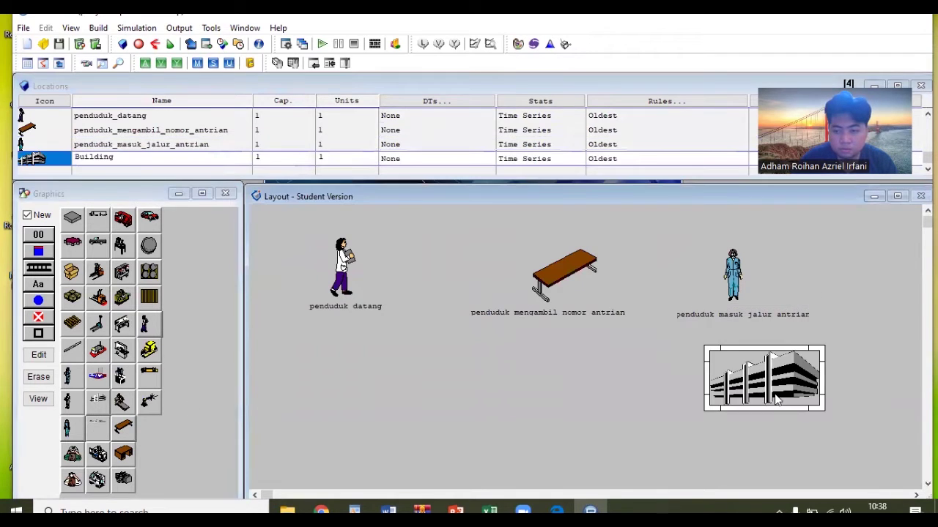
{"action": "left_click", "coordinate": [27, 214]}
{"action": "left_click", "coordinate": [38, 284]}
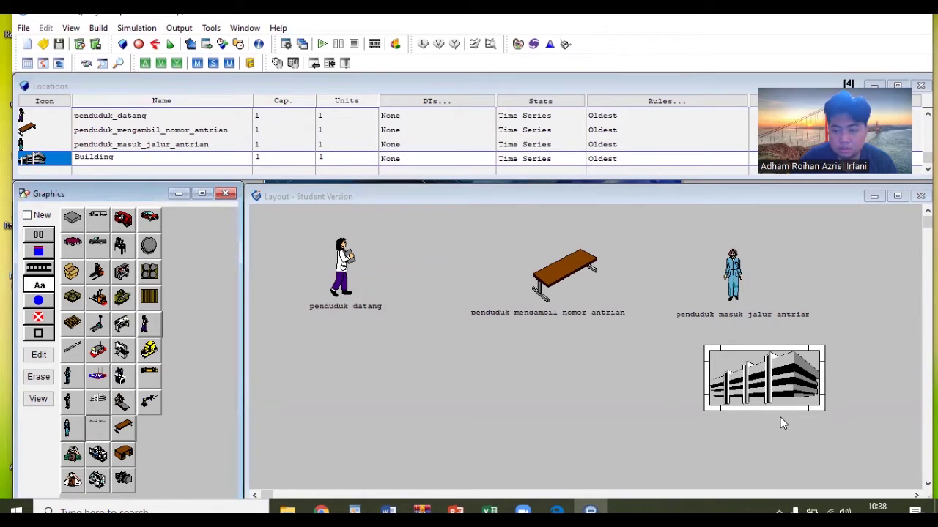
{"action": "left_click", "coordinate": [781, 421]}
Step: Rename the Building location penduduk_menunggu_antrian
{"action": "left_click", "coordinate": [55, 150]}
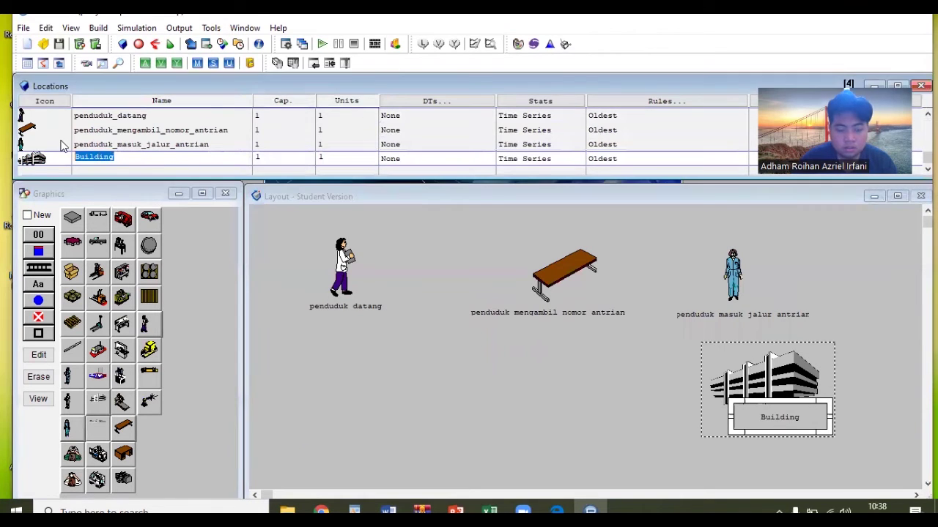
{"action": "type", "text": "penduduk_mengg"}
{"action": "key", "text": "BackSpace"}
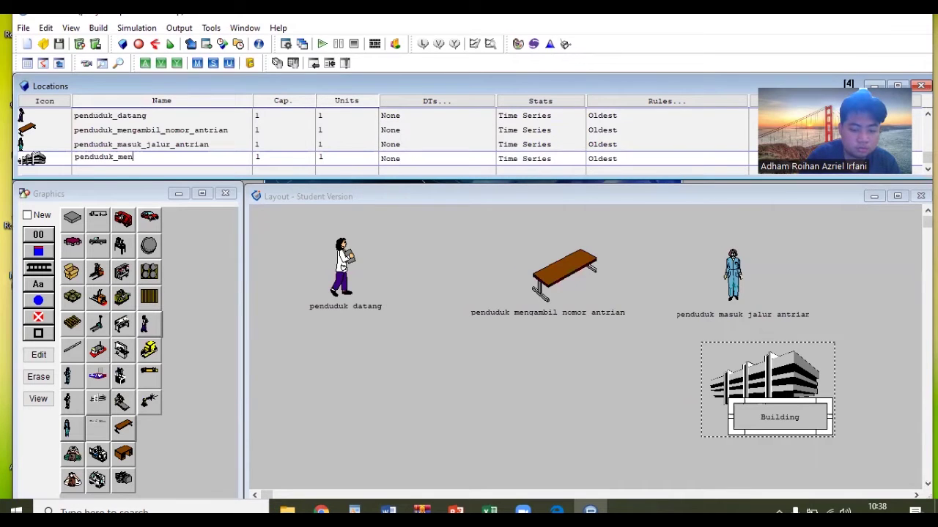
{"action": "type", "text": "unggu_antrian"}
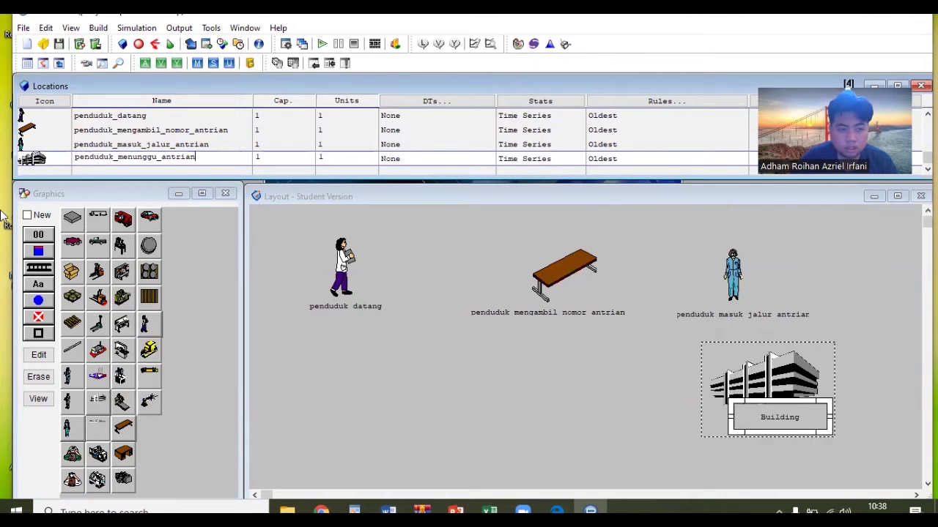
Step: Place an Operator graphic as a new location below the table, and widen the penduduk_menunggu_antrian label to fit its full name
{"action": "left_click", "coordinate": [27, 216]}
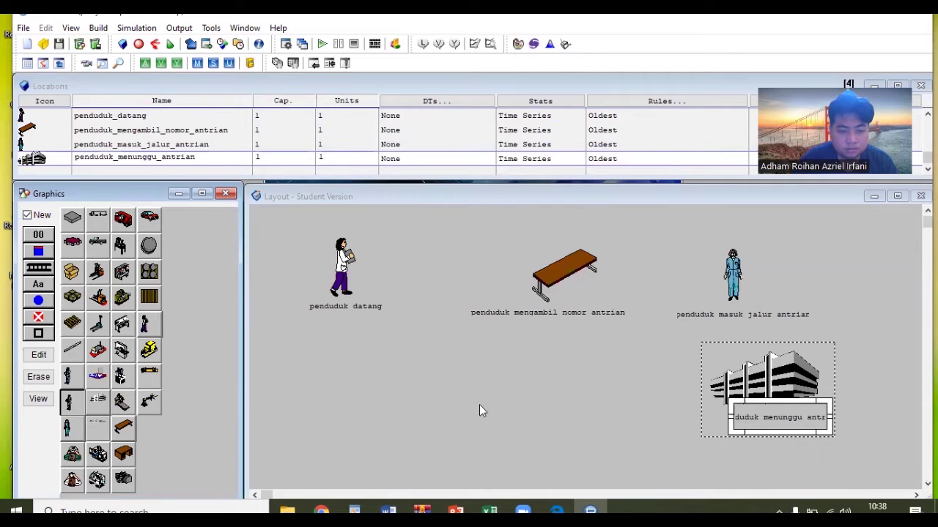
{"action": "left_click", "coordinate": [543, 368]}
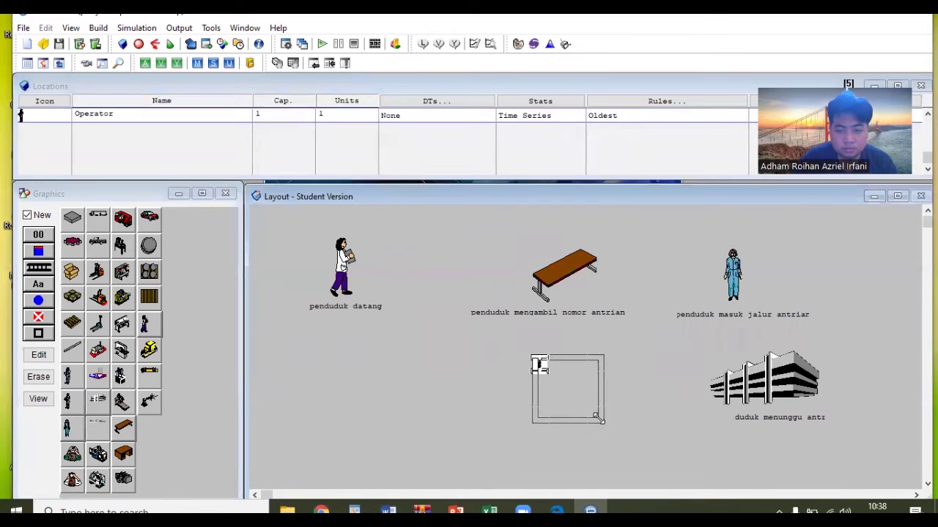
{"action": "left_click", "coordinate": [735, 424]}
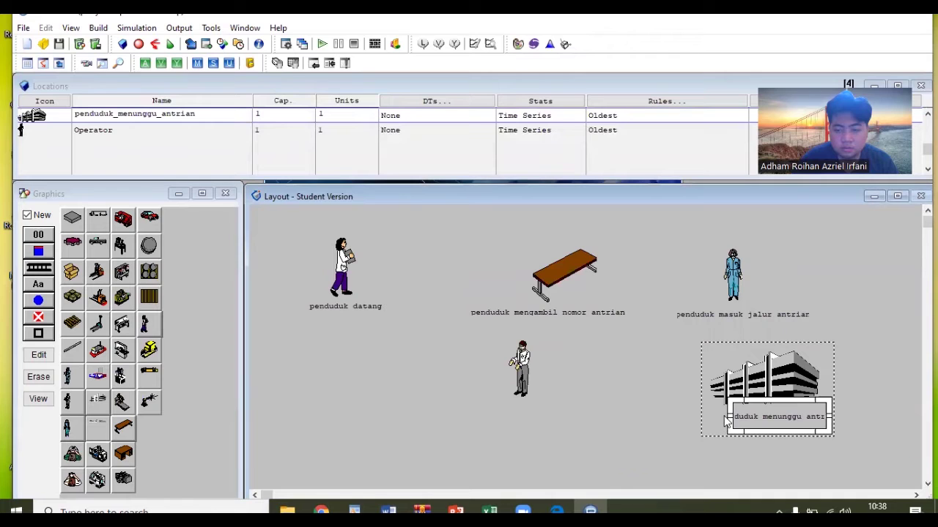
{"action": "left_click_drag", "start_coordinate": [733, 422], "coordinate": [645, 412]}
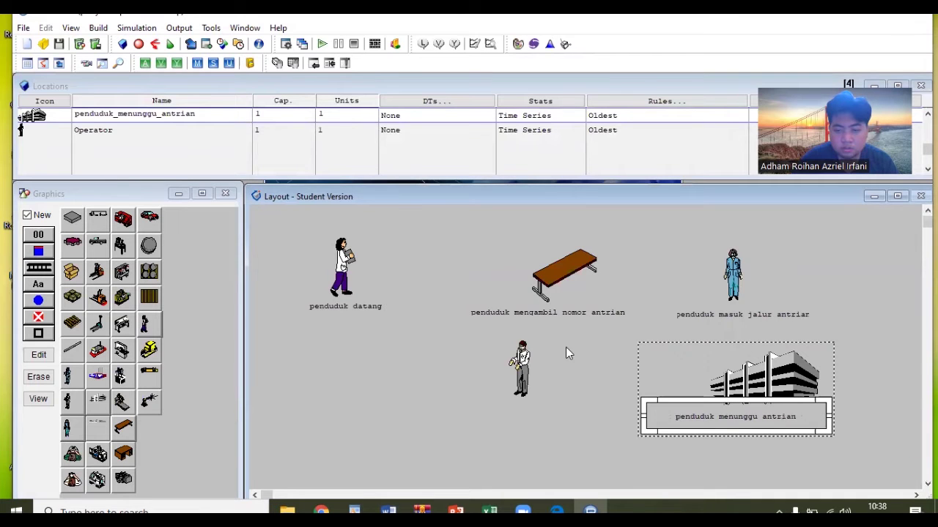
Step: Shift the Operator graphic slightly to the left and add a name label beneath it within the same location
{"action": "left_click", "coordinate": [520, 367]}
{"action": "left_click_drag", "start_coordinate": [547, 366], "coordinate": [530, 364]}
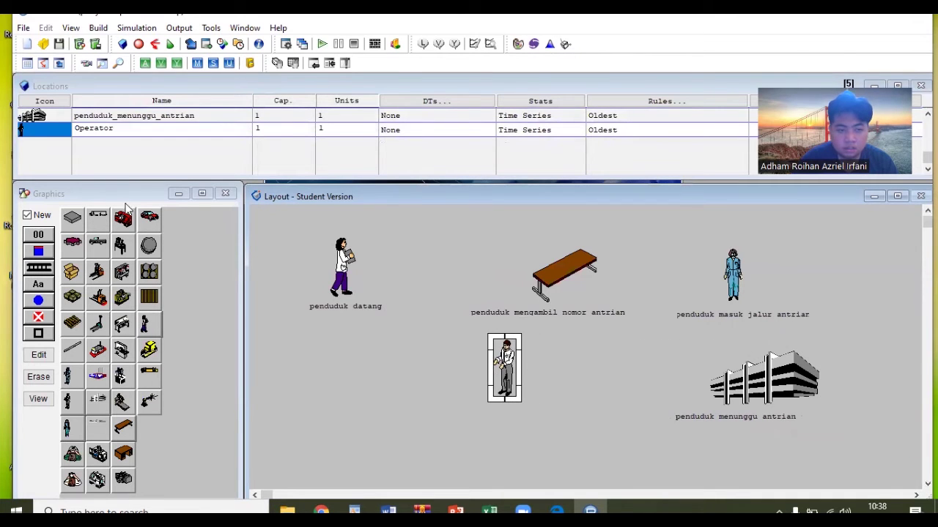
{"action": "left_click", "coordinate": [27, 222]}
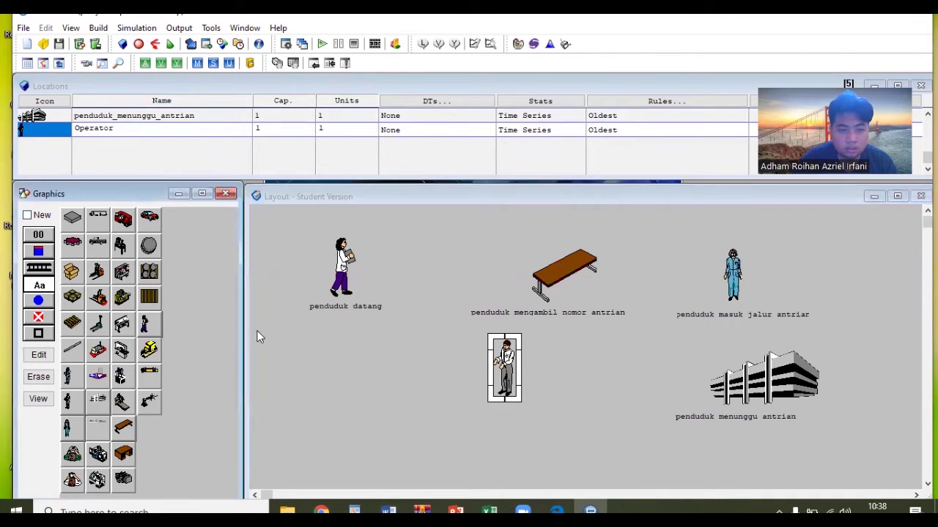
{"action": "left_click", "coordinate": [517, 403]}
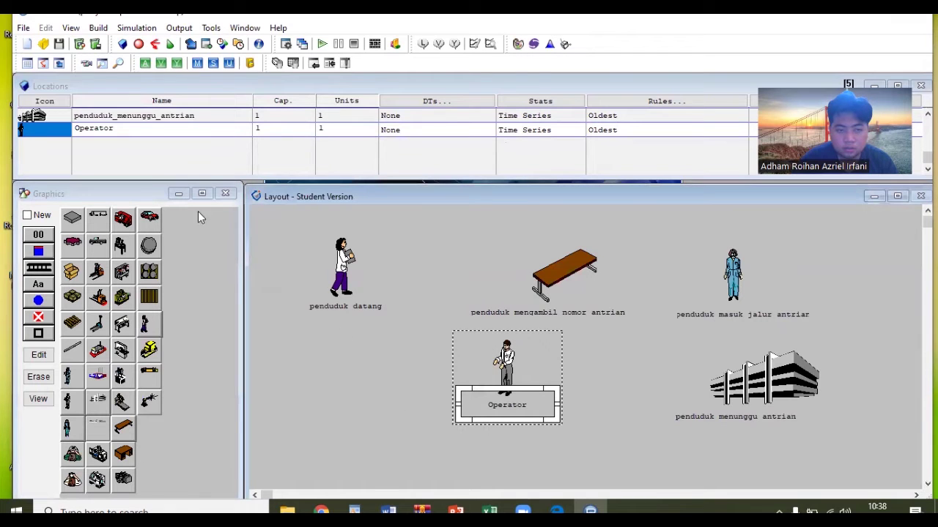
Step: Rename the Operator location penduduk_menuju_loket_dan_dilayani
{"action": "left_click", "coordinate": [157, 130]}
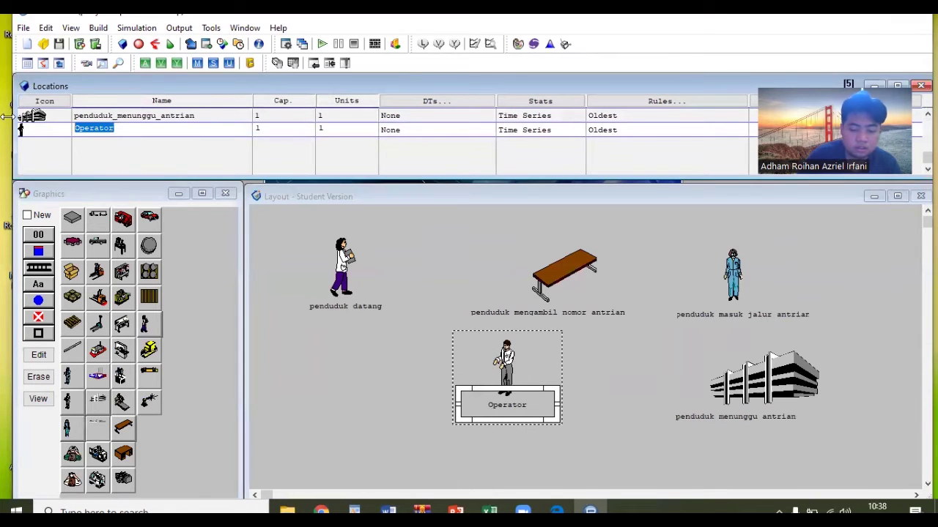
{"action": "type", "text": "penduduk_"}
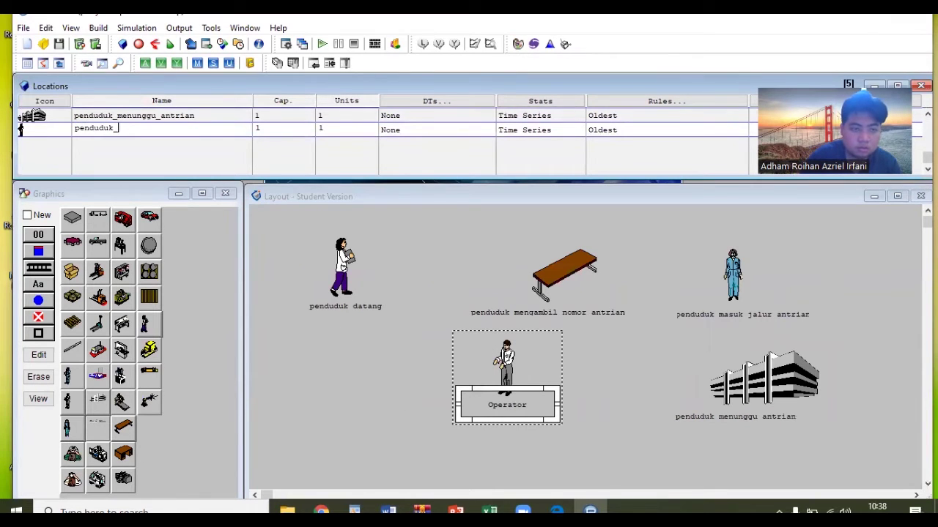
{"action": "type", "text": "menuju_loket_dan_dilayani"}
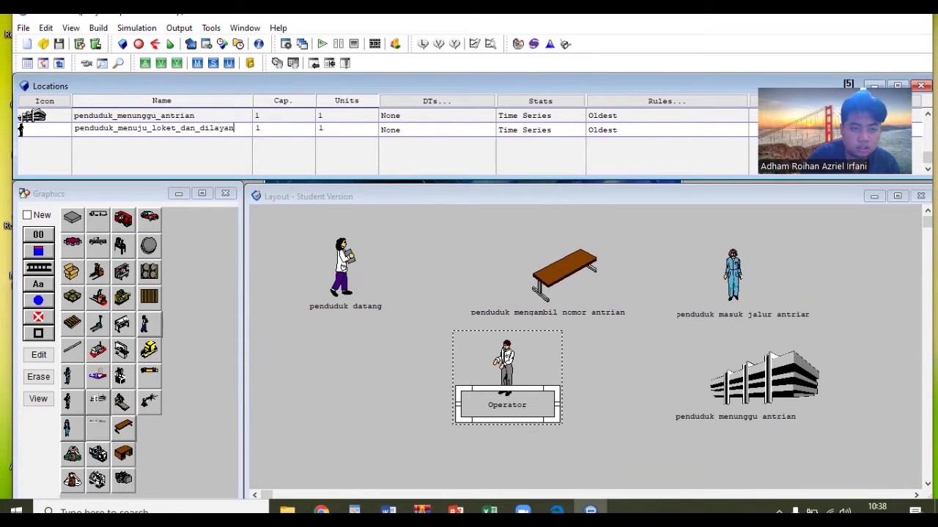
Step: Widen the penduduk_menuju_loket_dan_dilayani label in both directions to fit its full name, and trim its upper edge below the Operator graphic
{"action": "left_click", "coordinate": [597, 389]}
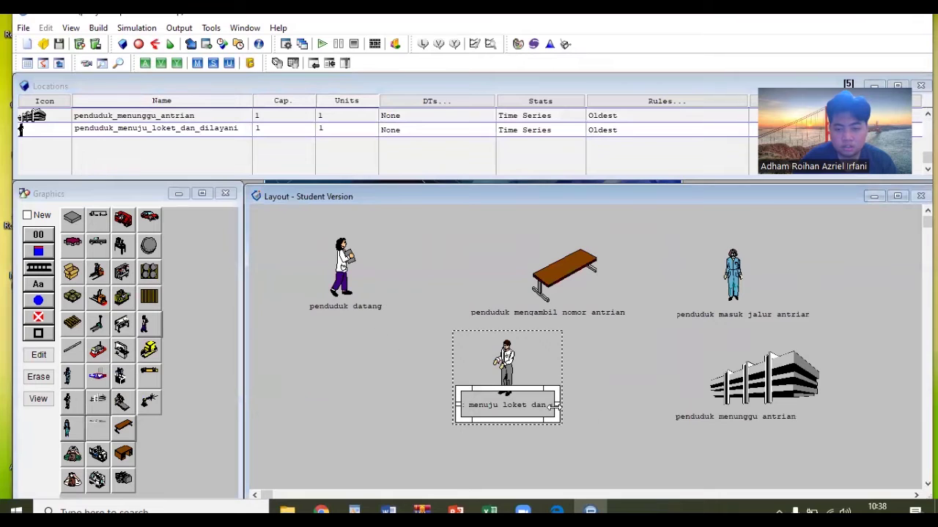
{"action": "left_click_drag", "start_coordinate": [554, 404], "coordinate": [620, 402]}
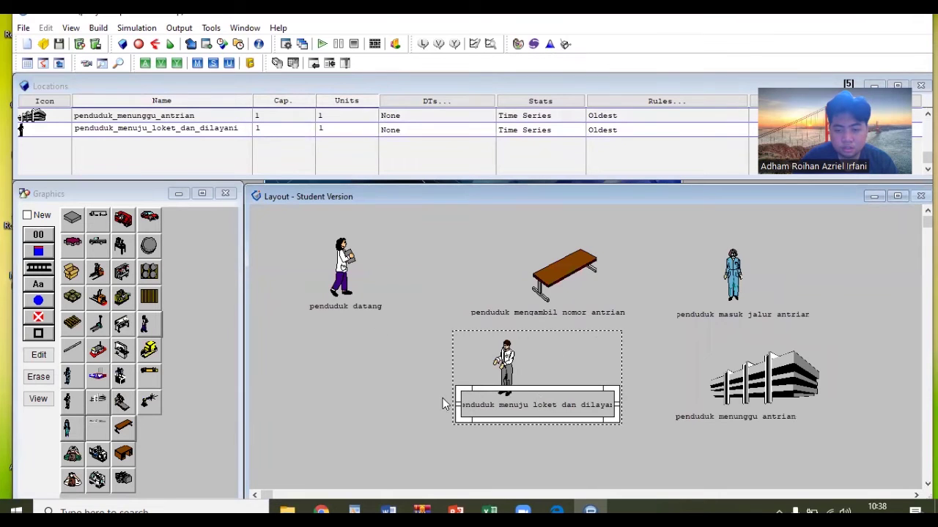
{"action": "left_click_drag", "start_coordinate": [457, 400], "coordinate": [449, 400]}
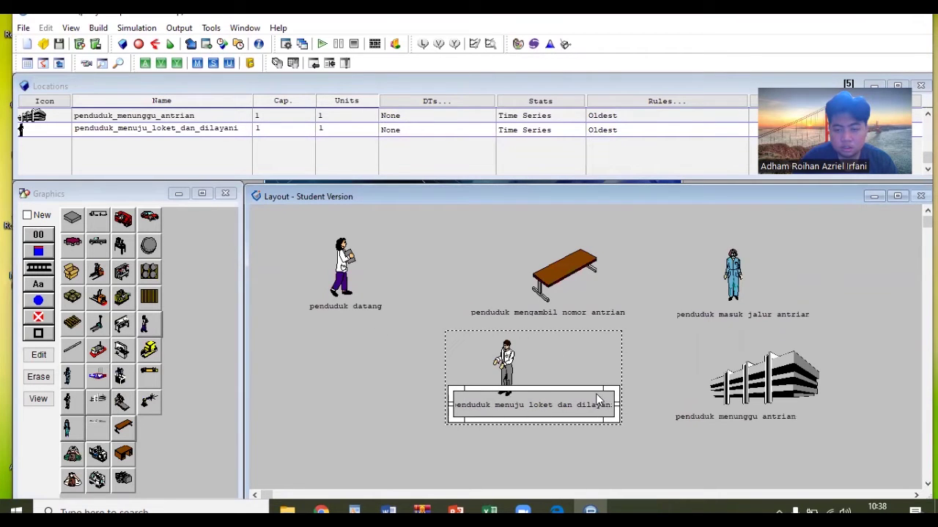
{"action": "left_click_drag", "start_coordinate": [618, 390], "coordinate": [636, 391]}
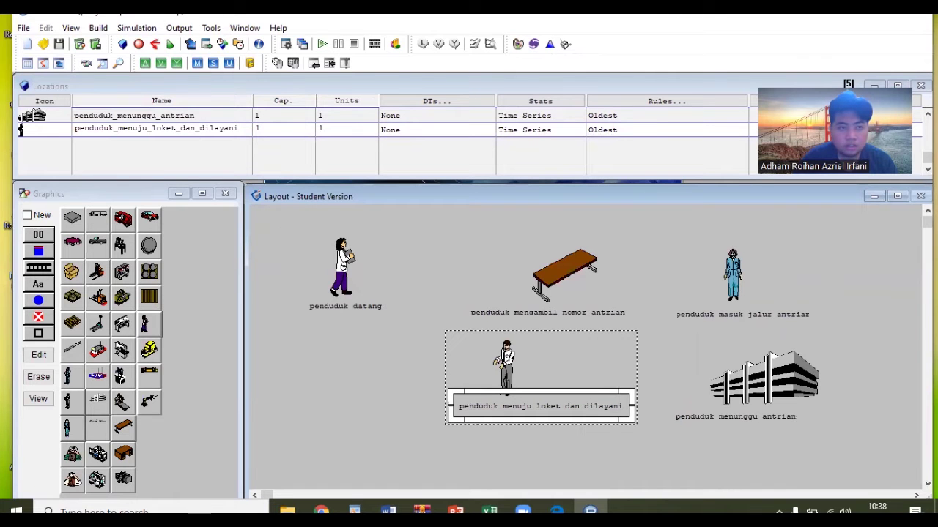
Step: Create an entity with the grey Raw Material block graphic and name it e_ktp
{"action": "left_click", "coordinate": [98, 27]}
{"action": "left_click", "coordinate": [147, 58]}
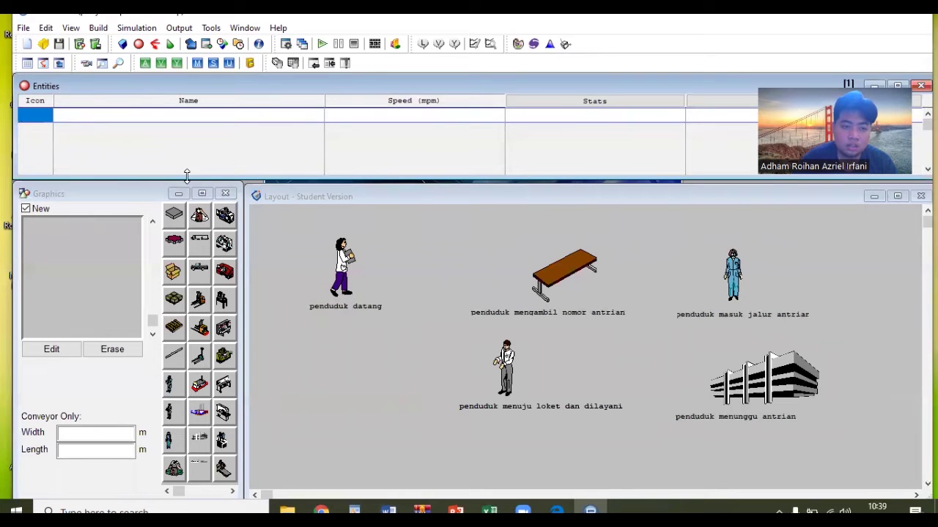
{"action": "left_click", "coordinate": [170, 219]}
{"action": "left_click", "coordinate": [122, 119]}
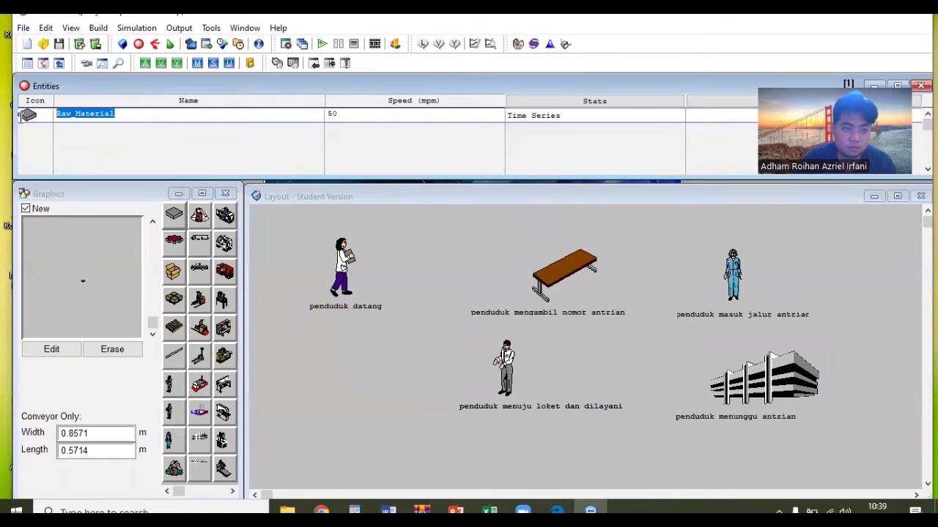
{"action": "type", "text": "pe"}
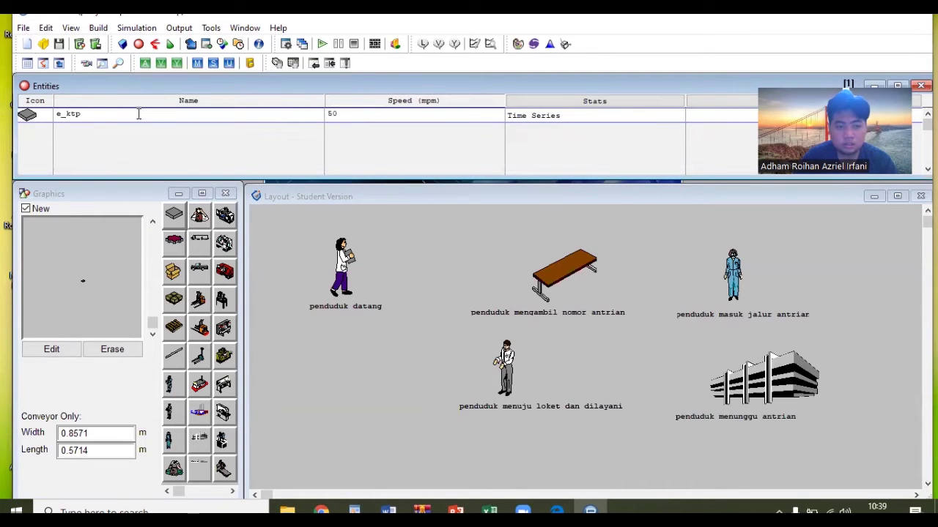
Step: Start the arrivals table with a record for entity e_ktp at location penduduk_datang
{"action": "left_click", "coordinate": [98, 28]}
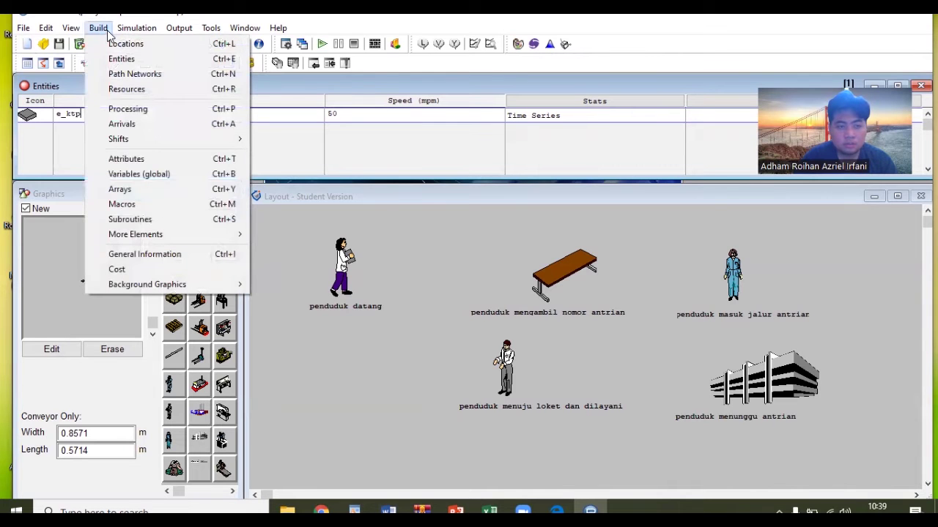
{"action": "left_click", "coordinate": [157, 123]}
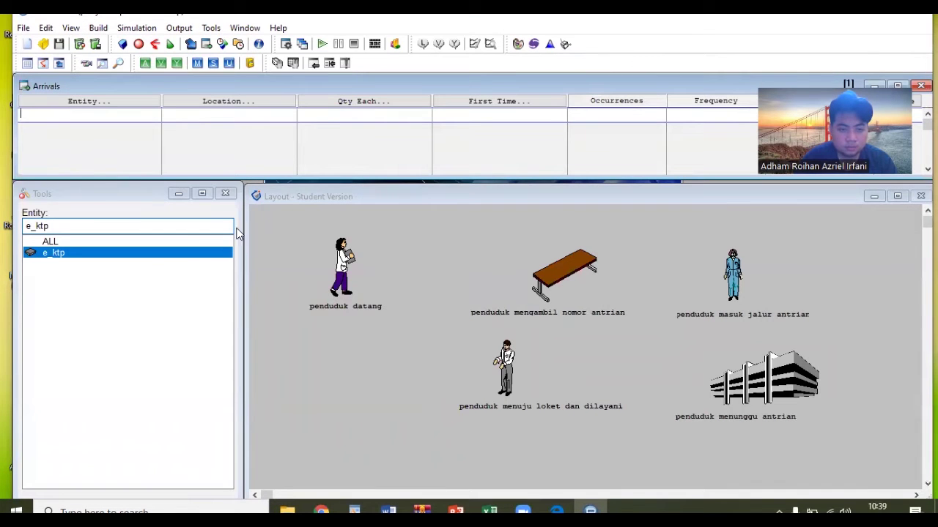
{"action": "left_click", "coordinate": [94, 104]}
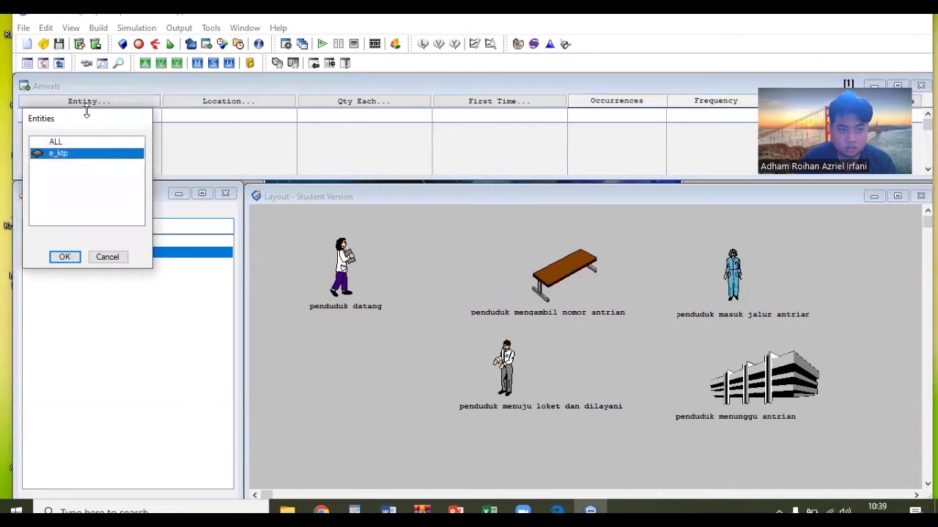
{"action": "left_click", "coordinate": [71, 256]}
{"action": "left_click", "coordinate": [224, 104]}
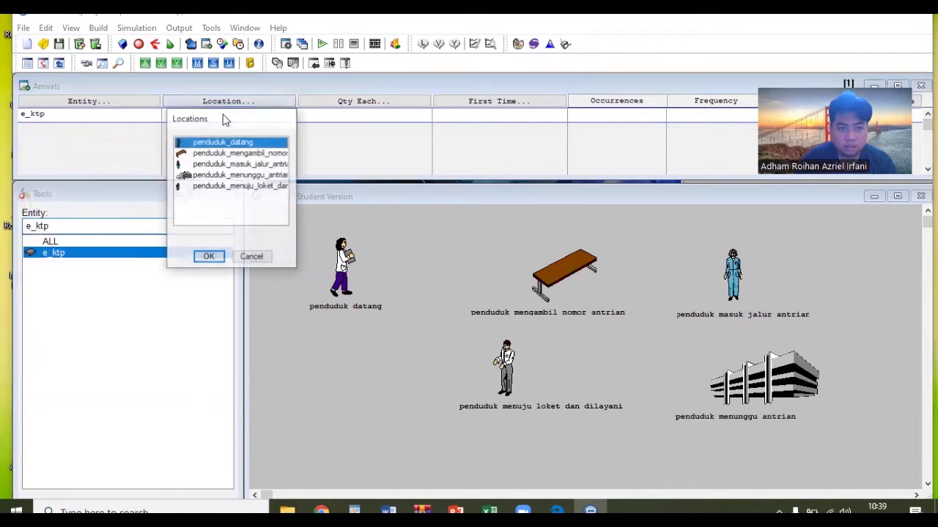
{"action": "left_click", "coordinate": [208, 257]}
Step: Set the penduduk_datang arrival to quantity 1 each, INF occurrences and frequency 1
{"action": "left_click", "coordinate": [324, 112]}
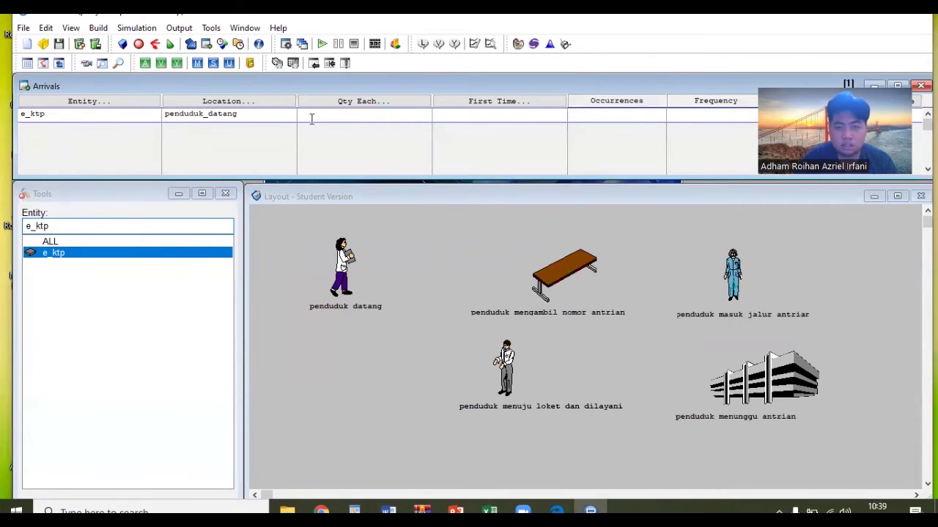
{"action": "type", "text": "1"}
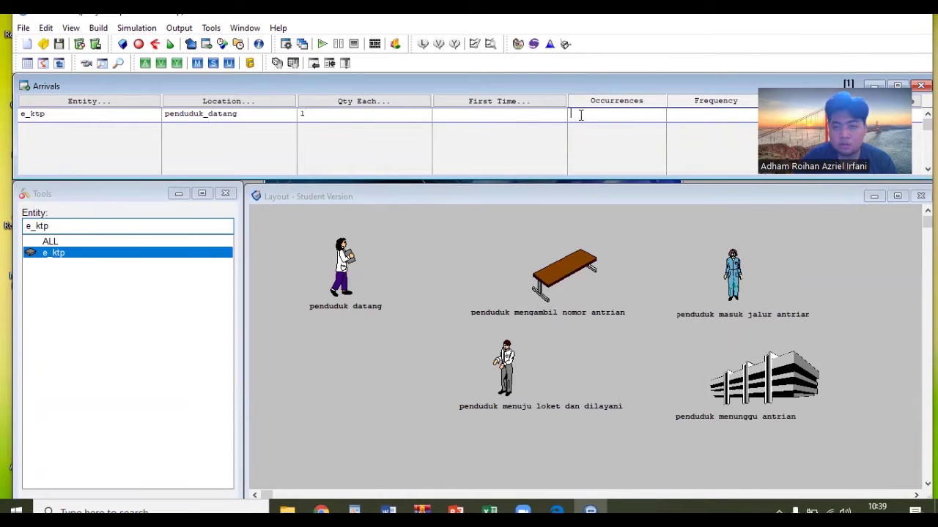
{"action": "type", "text": "inf"}
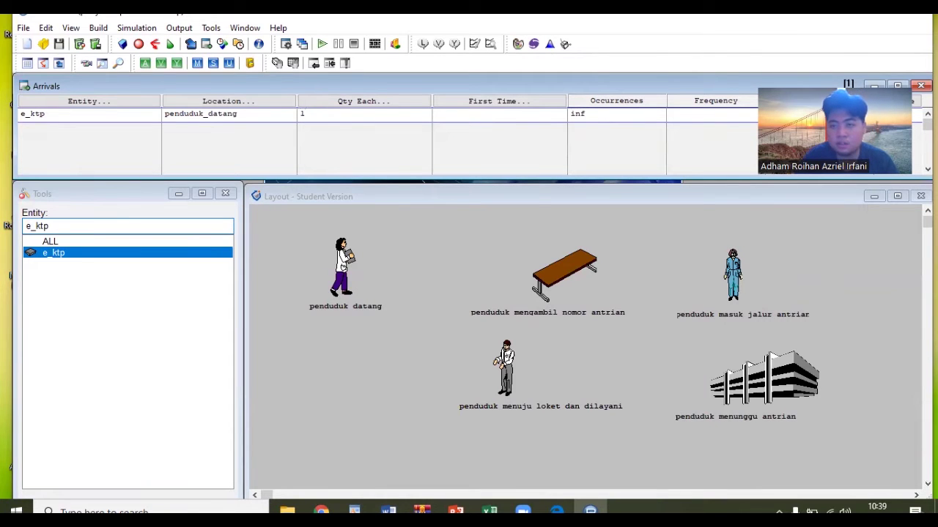
{"action": "key", "text": "BackSpace"}
{"action": "key", "text": "BackSpace"}
{"action": "key", "text": "BackSpace"}
{"action": "type", "text": "INF"}
{"action": "left_click", "coordinate": [699, 118]}
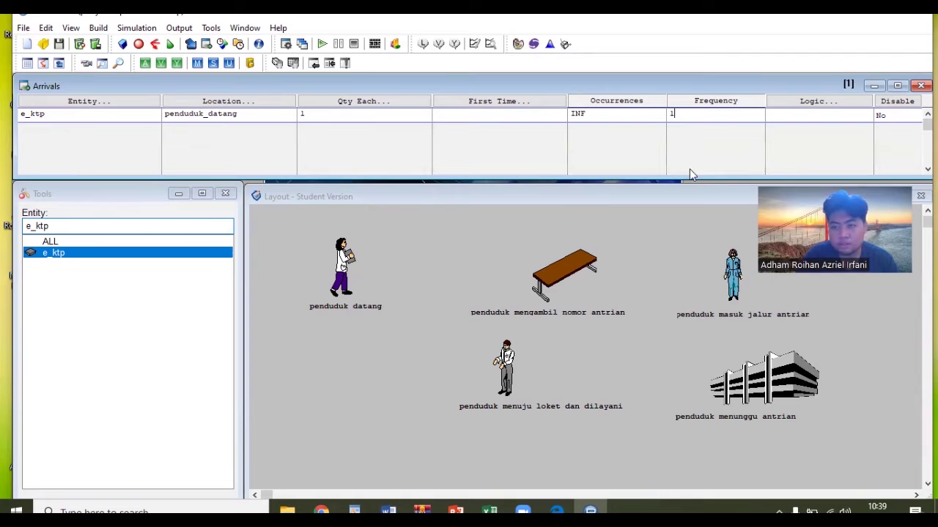
Step: Add a second arrival record for entity e_ktp at location penduduk_mengambil_nomor_antrian
{"action": "left_click", "coordinate": [75, 104]}
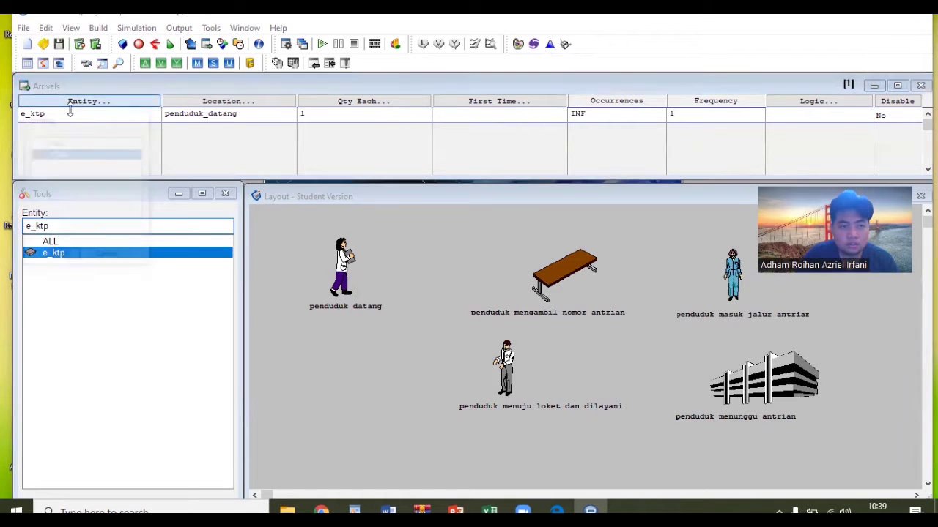
{"action": "left_click", "coordinate": [108, 257]}
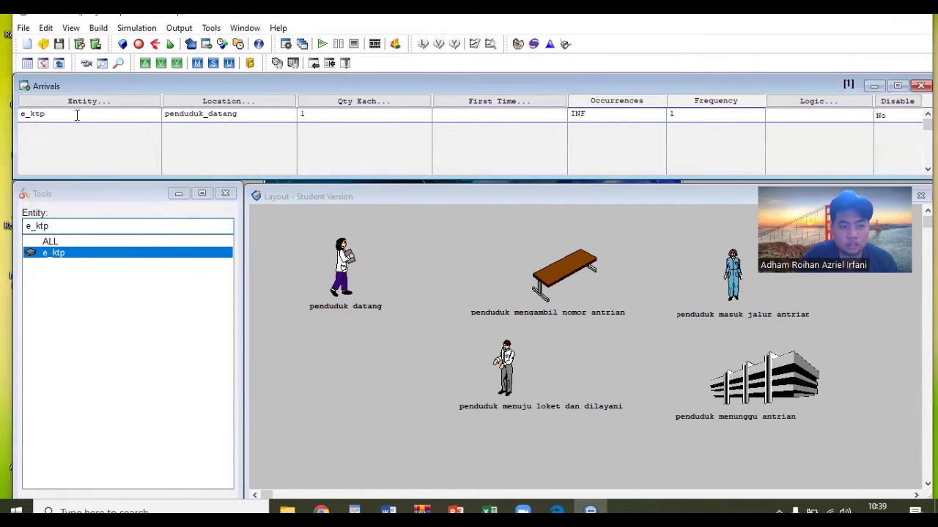
{"action": "left_click", "coordinate": [57, 103]}
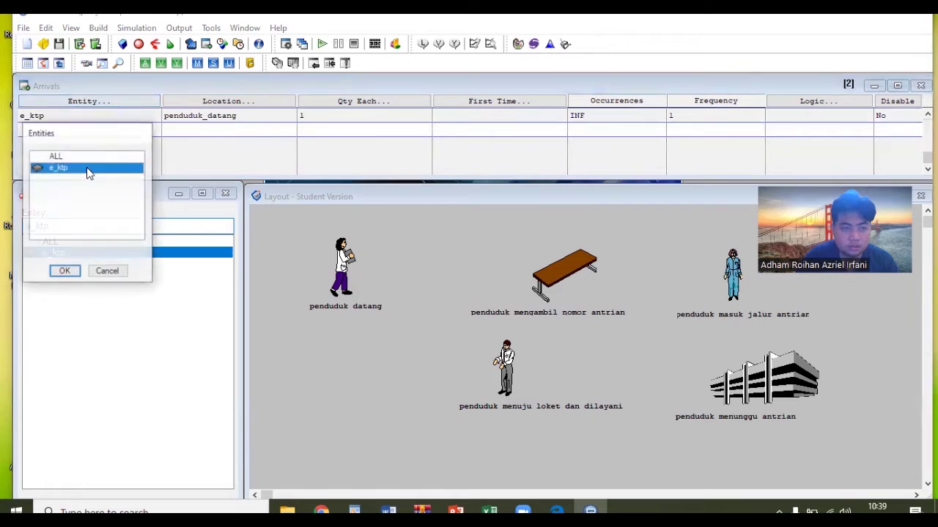
{"action": "left_click", "coordinate": [64, 271]}
{"action": "left_click", "coordinate": [212, 101]}
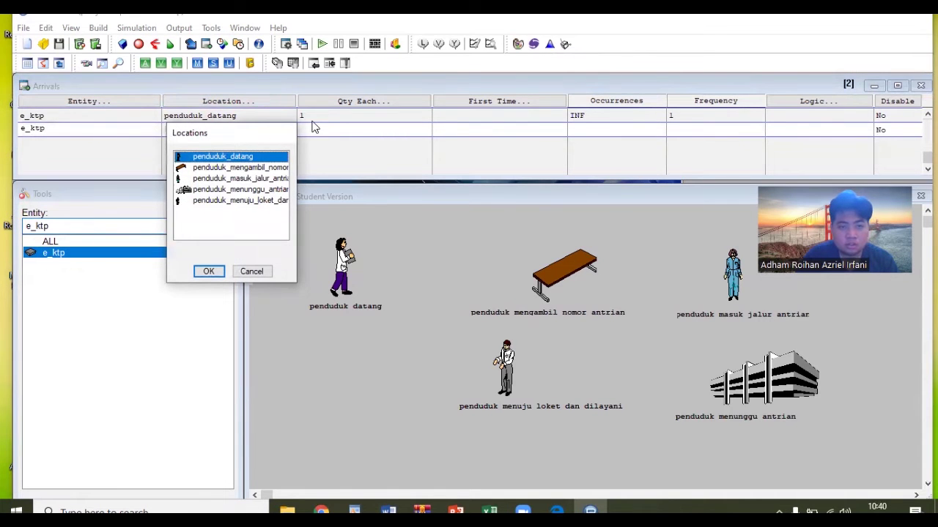
{"action": "left_click", "coordinate": [253, 168]}
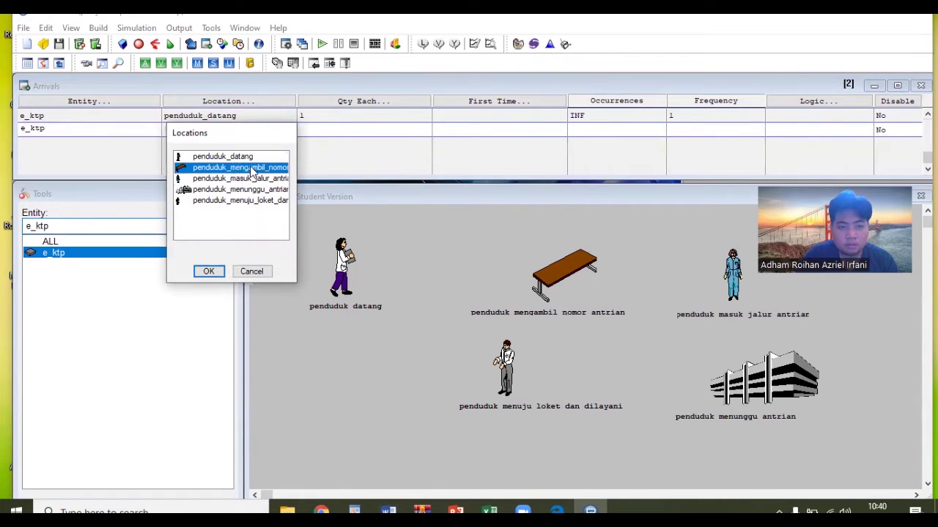
{"action": "left_click", "coordinate": [211, 270]}
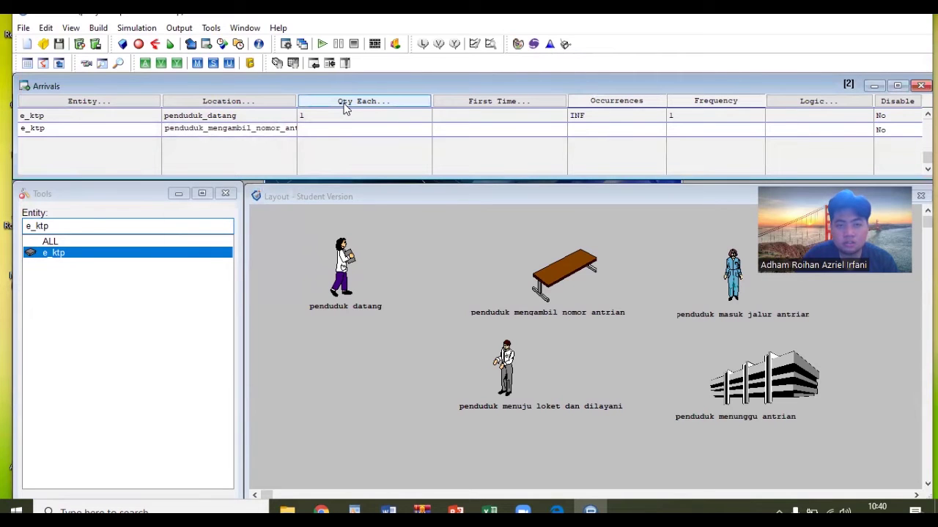
Step: Set the penduduk_mengambil_nomor_antrian arrival to quantity 1 each, INF occurrences and frequency 1
{"action": "left_click", "coordinate": [336, 136]}
{"action": "type", "text": "1 "}
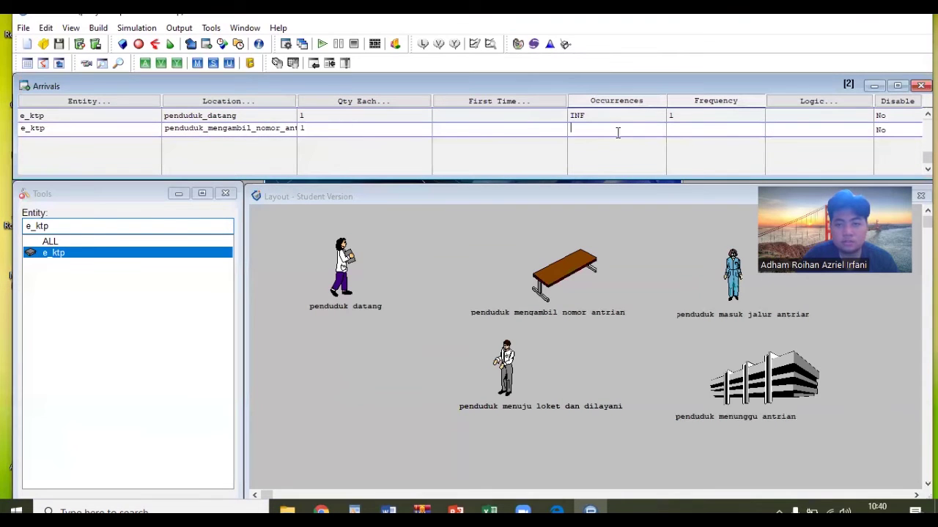
{"action": "type", "text": "INF "}
{"action": "type", "text": "1"}
Step: Add a third e_ktp arrival at penduduk_masuk_jalur_antrian with quantity 1 each, INF occurrences and frequency 1
{"action": "left_click", "coordinate": [76, 128]}
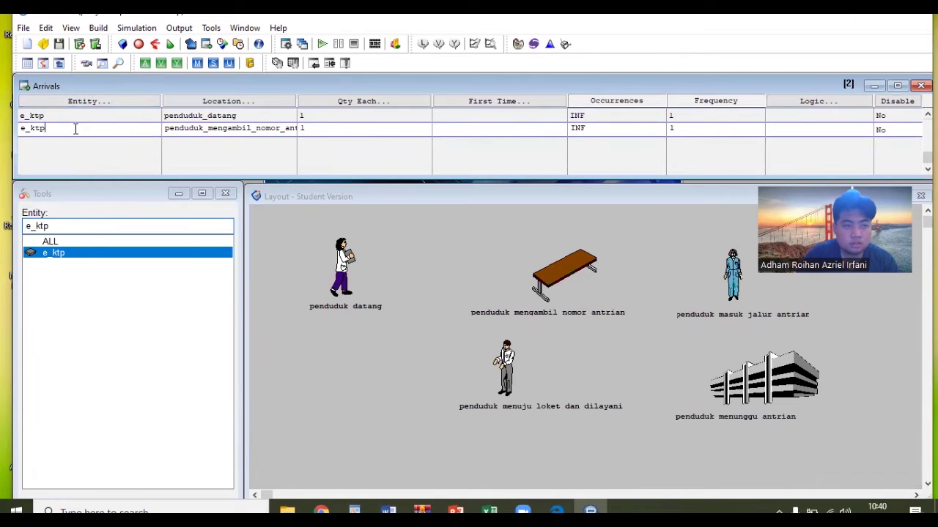
{"action": "left_click", "coordinate": [77, 138]}
{"action": "left_click", "coordinate": [90, 103]}
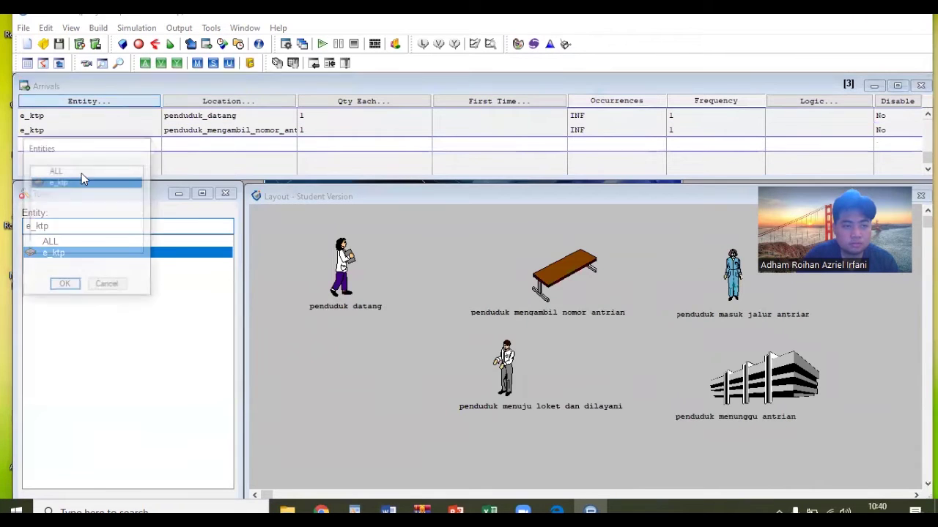
{"action": "left_click", "coordinate": [64, 286]}
{"action": "left_click", "coordinate": [210, 101]}
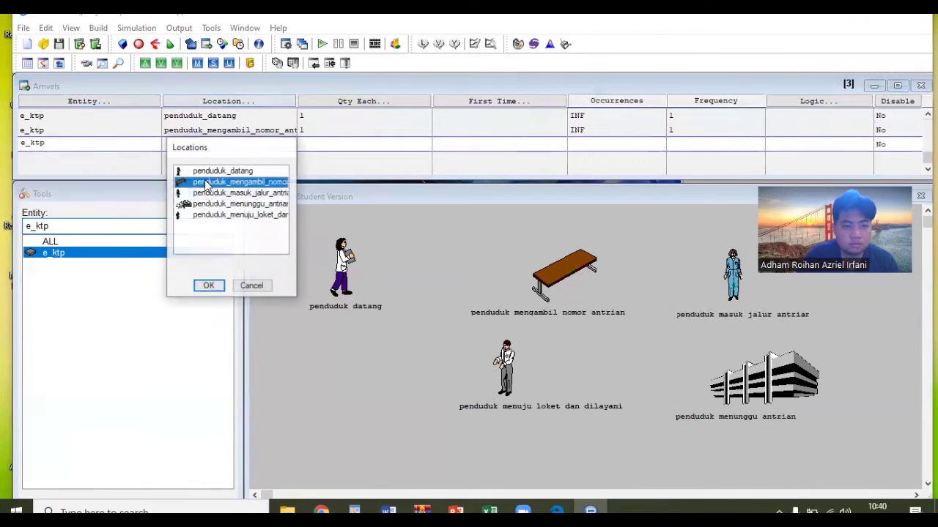
{"action": "left_click", "coordinate": [210, 194]}
{"action": "left_click", "coordinate": [208, 285]}
{"action": "type", "text": "1"}
{"action": "type", "text": "INF"}
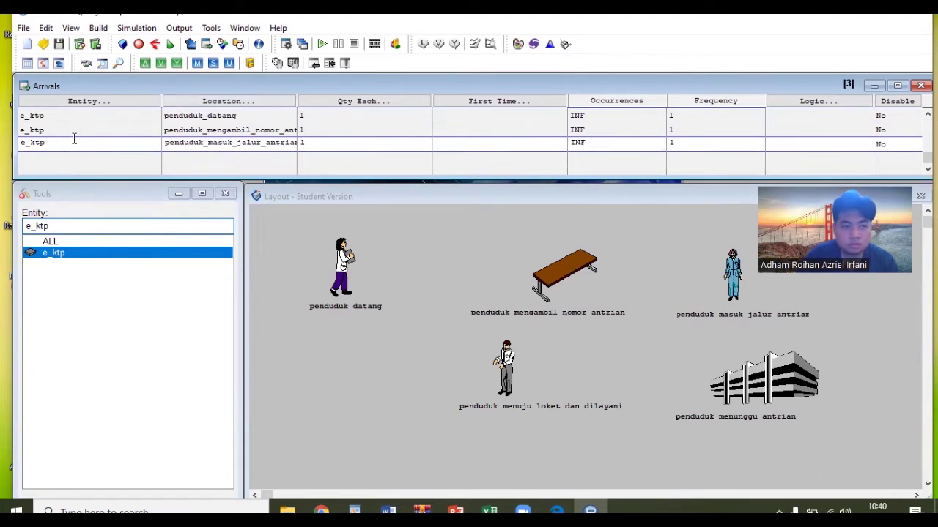
Step: Add a fourth arrival record for entity e_ktp at location penduduk_menunggu_antrian
{"action": "key", "text": "Return"}
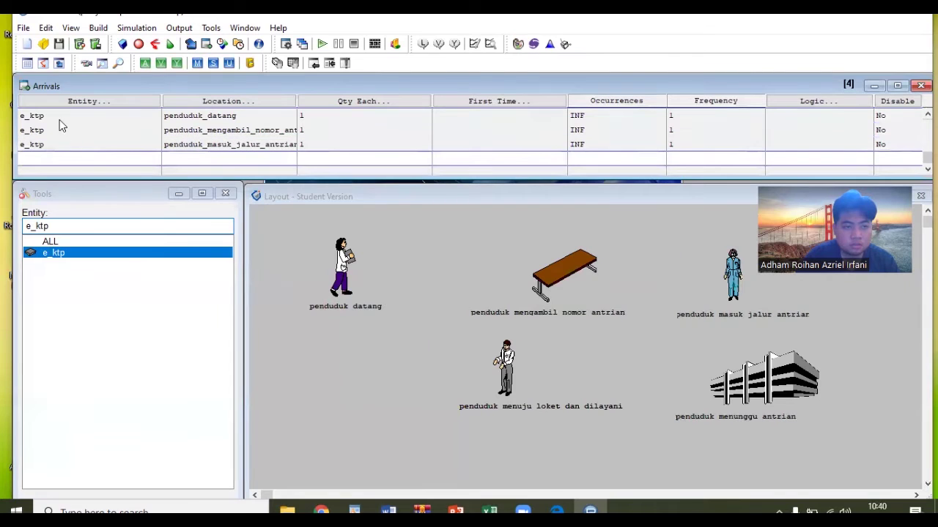
{"action": "left_click", "coordinate": [67, 103]}
{"action": "left_click", "coordinate": [63, 300]}
{"action": "left_click", "coordinate": [216, 102]}
{"action": "left_click", "coordinate": [225, 219]}
{"action": "left_click", "coordinate": [209, 300]}
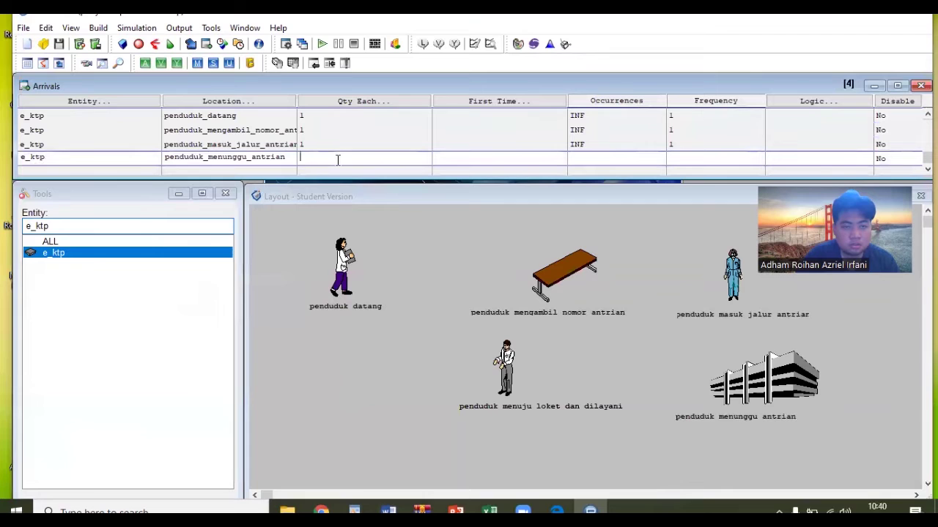
Step: Set the penduduk_menunggu_antrian arrival to quantity 1 each, INF occurrences and frequency 1
{"action": "left_click", "coordinate": [594, 157]}
{"action": "type", "text": "INF"}
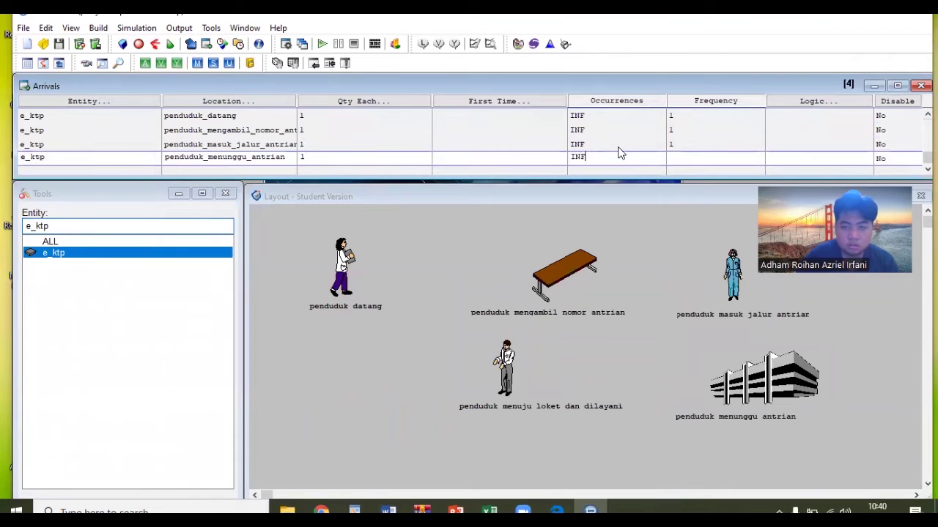
{"action": "left_click", "coordinate": [679, 159]}
{"action": "type", "text": "1"}
Step: Add a fifth arrival record for entity e_ktp at the penduduk menuju loket dan dilayani location
{"action": "left_click", "coordinate": [72, 158]}
{"action": "left_click", "coordinate": [72, 166]}
{"action": "left_click", "coordinate": [94, 110]}
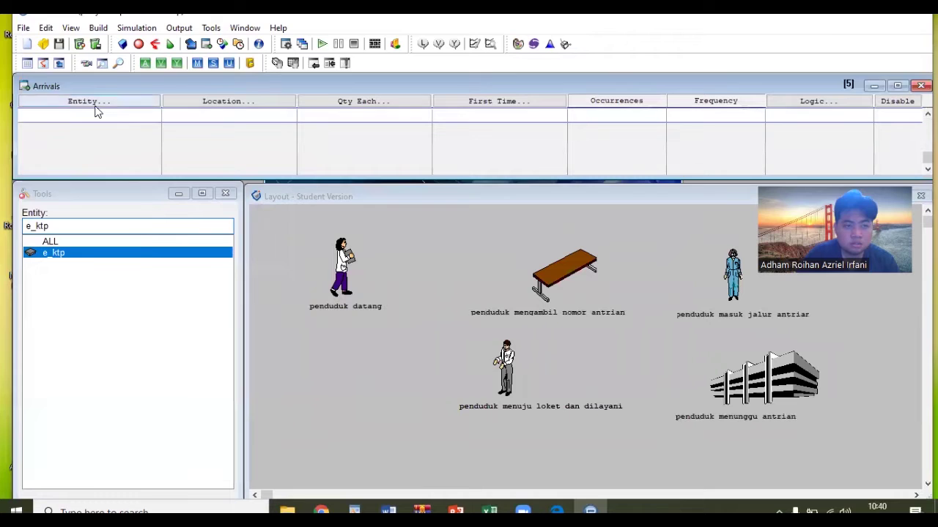
{"action": "left_click", "coordinate": [201, 101]}
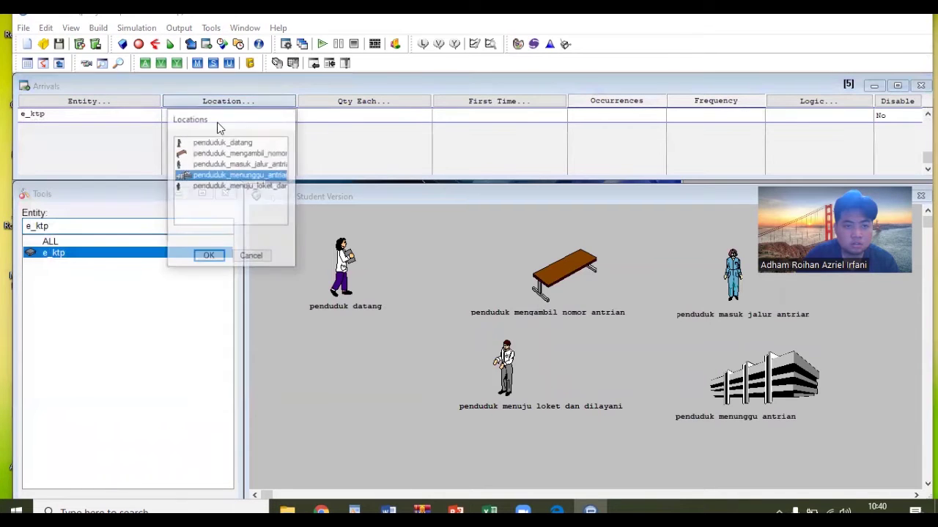
{"action": "left_click", "coordinate": [235, 188]}
{"action": "left_click", "coordinate": [217, 256]}
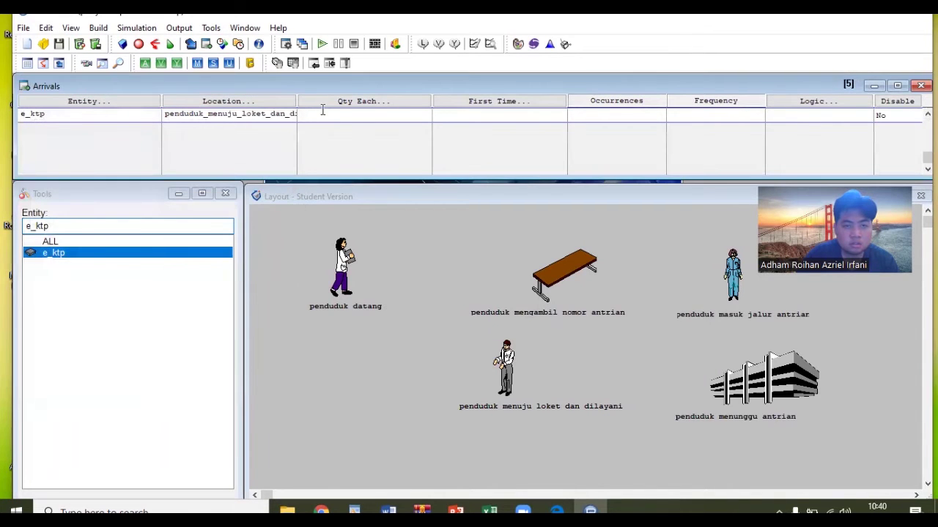
Step: Set the penduduk menuju loket dan dilayani arrival to quantity 1 each, INF occurrences and frequency 1
{"action": "type", "text": "1"}
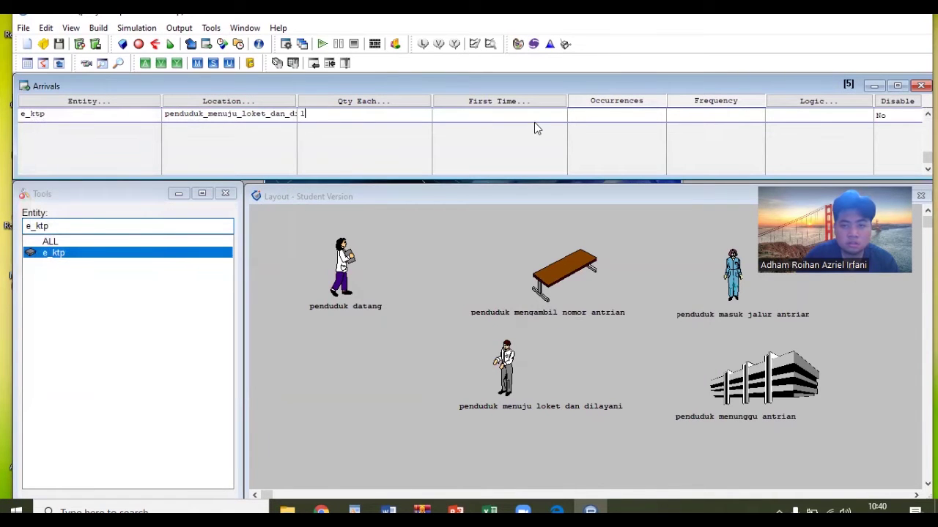
{"action": "key", "text": "Tab"}
{"action": "key", "text": "Tab"}
{"action": "type", "text": "I"}
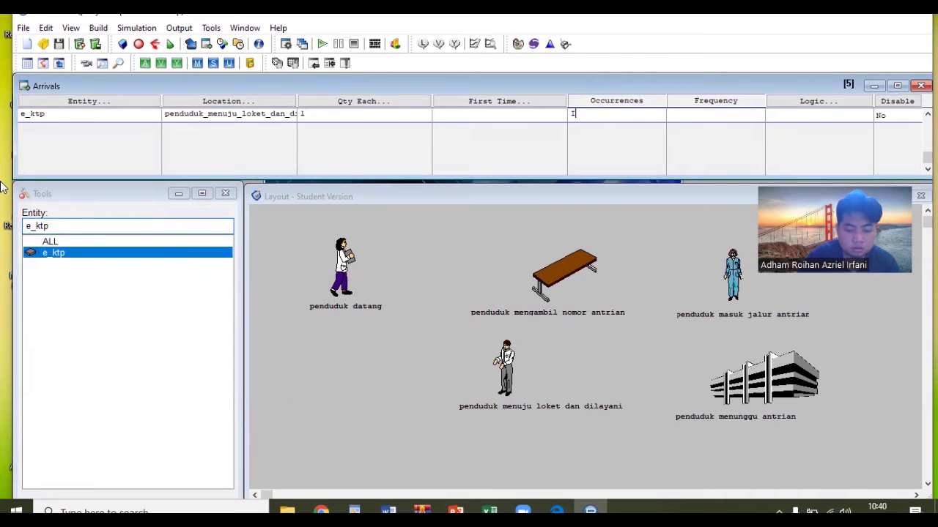
{"action": "type", "text": "NF"}
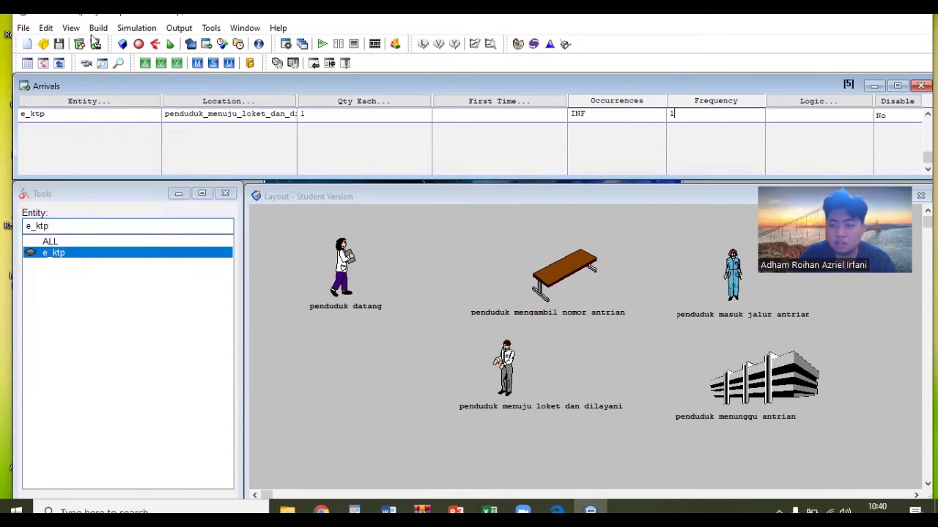
Step: Start the processing definition with a process record for entity e_ktp at location penduduk_datang
{"action": "left_click", "coordinate": [98, 28]}
{"action": "left_click", "coordinate": [136, 28]}
{"action": "mouse_move", "coordinate": [102, 31]}
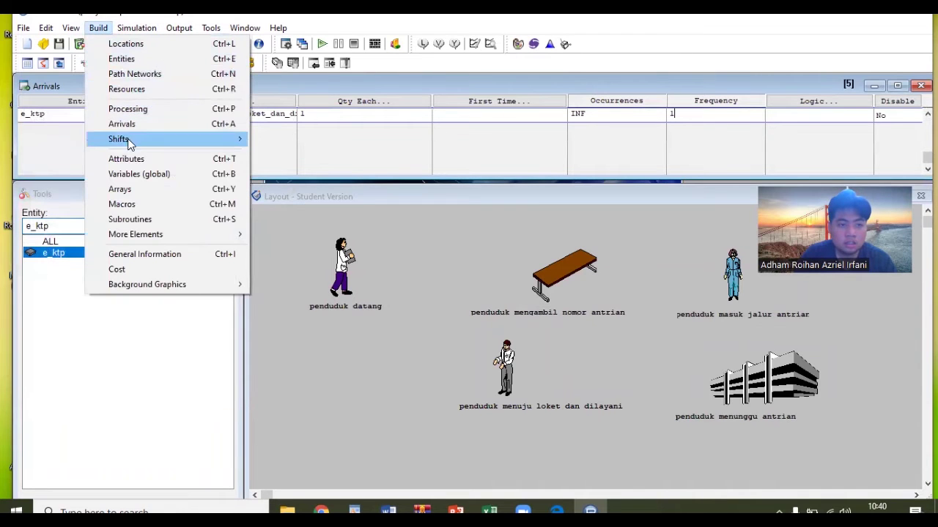
{"action": "left_click", "coordinate": [160, 109]}
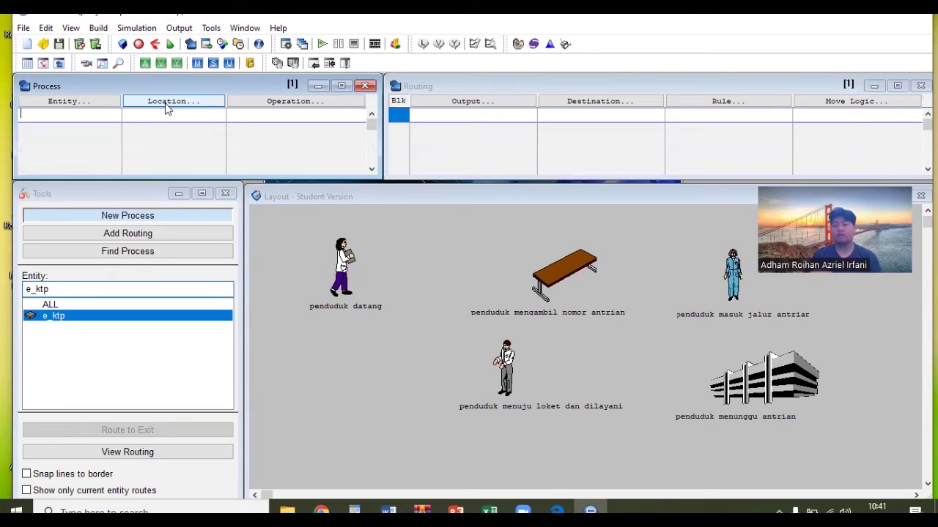
{"action": "left_click", "coordinate": [78, 106]}
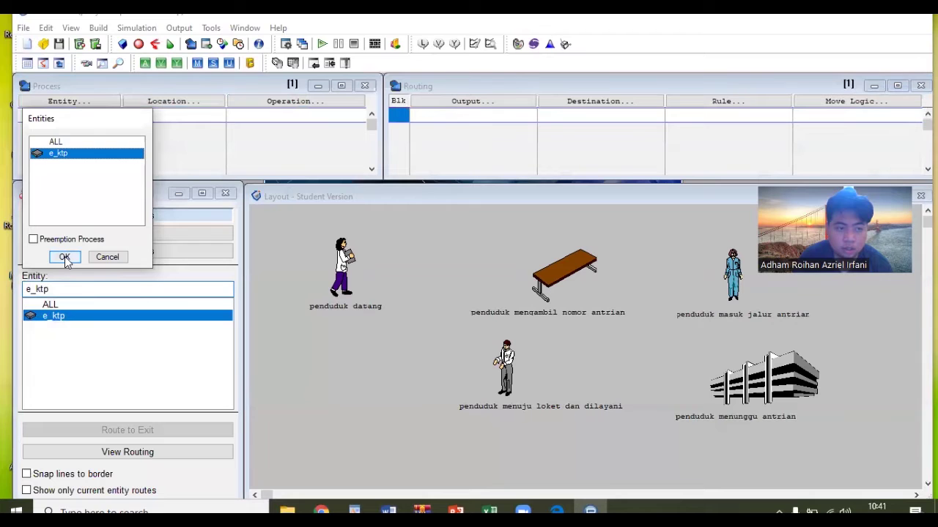
{"action": "left_click", "coordinate": [64, 257]}
{"action": "left_click", "coordinate": [176, 103]}
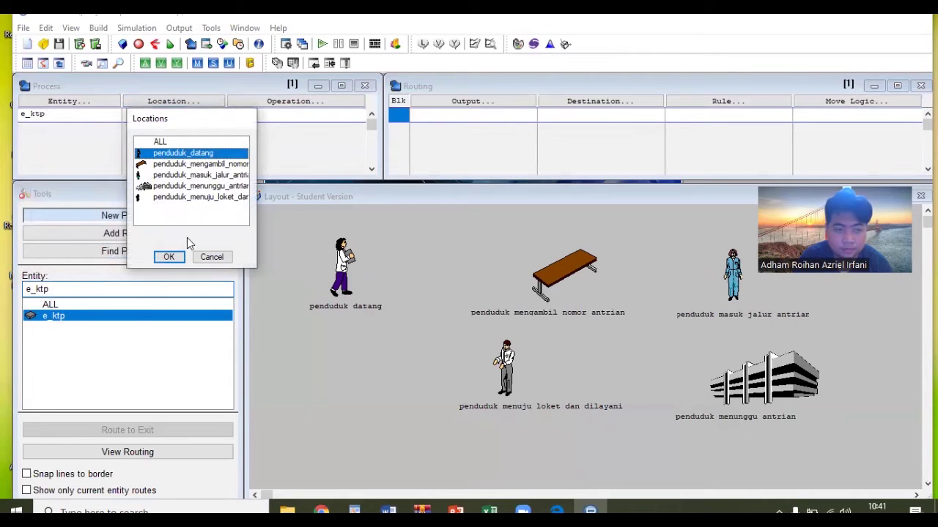
{"action": "left_click", "coordinate": [169, 257]}
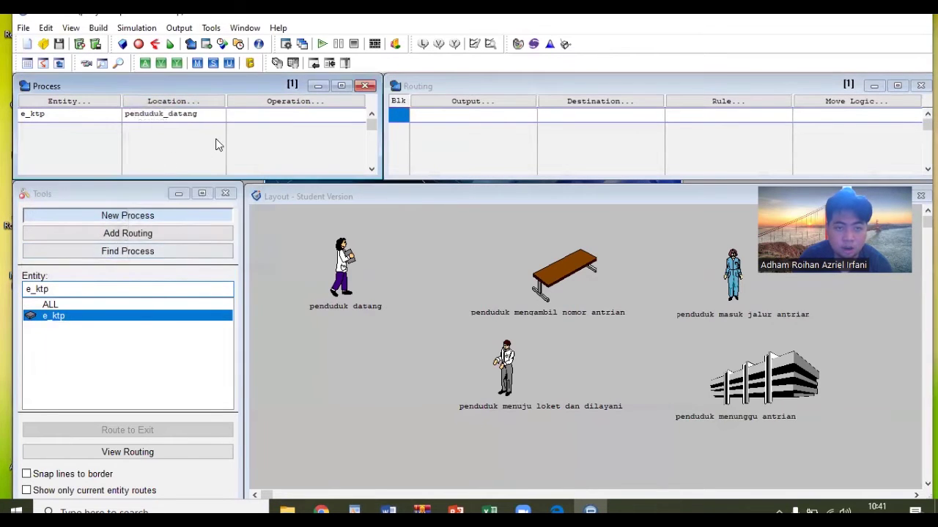
Step: Route the e_ktp output from penduduk_datang to penduduk_mengambil_nomor_antrian and open that routing's move logic
{"action": "left_click", "coordinate": [495, 98]}
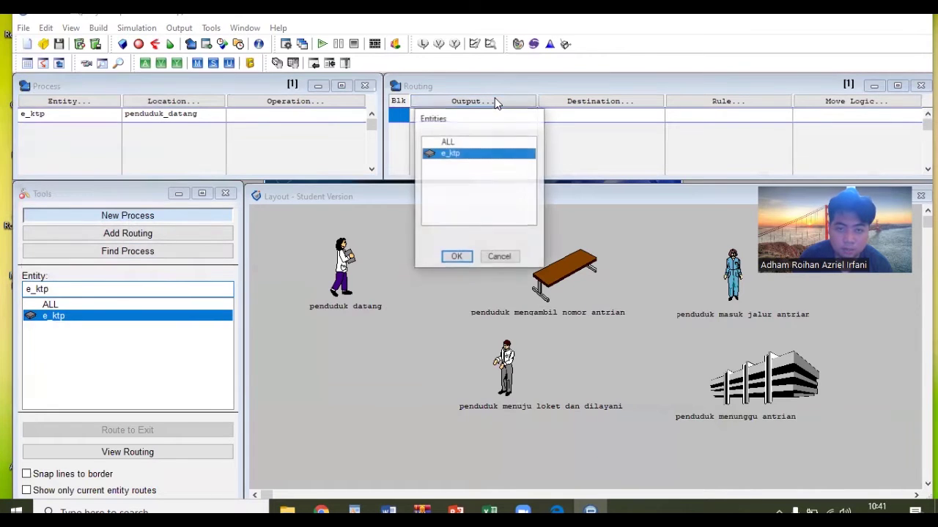
{"action": "left_click", "coordinate": [461, 256]}
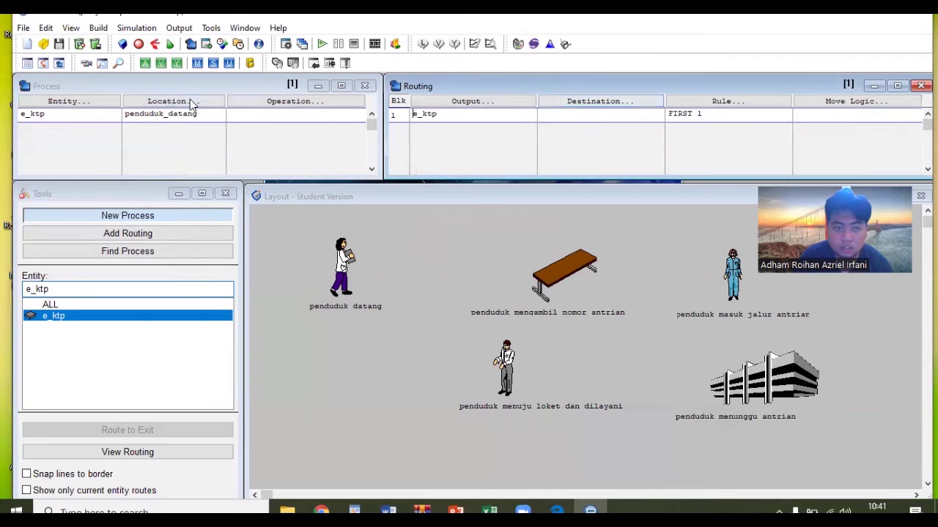
{"action": "left_click", "coordinate": [572, 102]}
{"action": "left_click", "coordinate": [596, 153]}
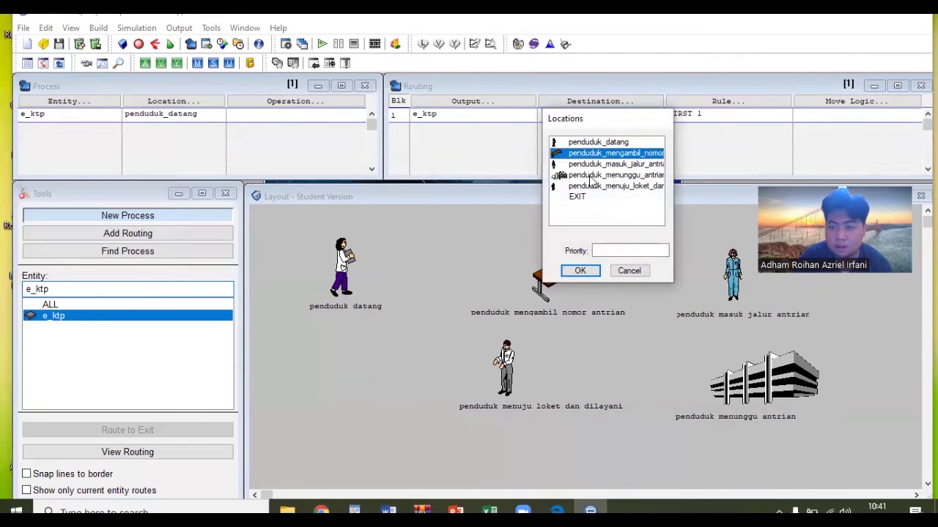
{"action": "left_click", "coordinate": [579, 270]}
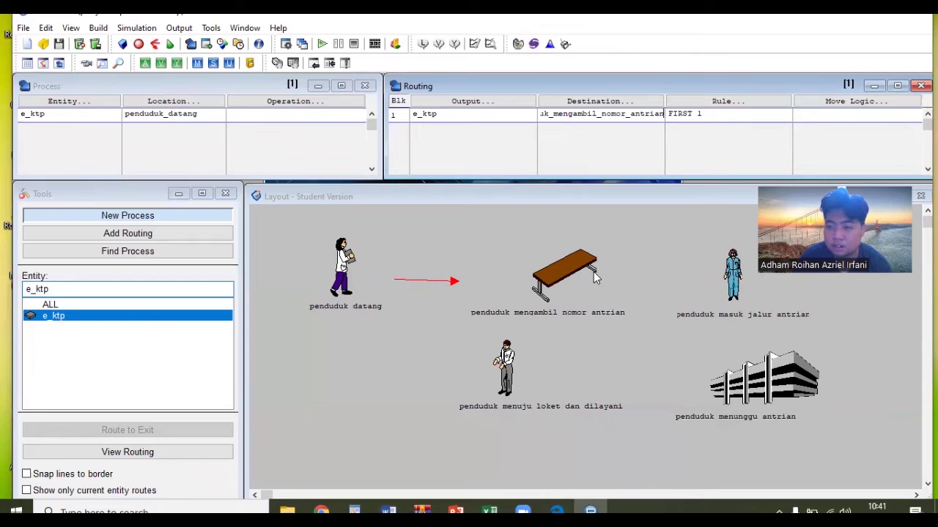
{"action": "left_click", "coordinate": [811, 100]}
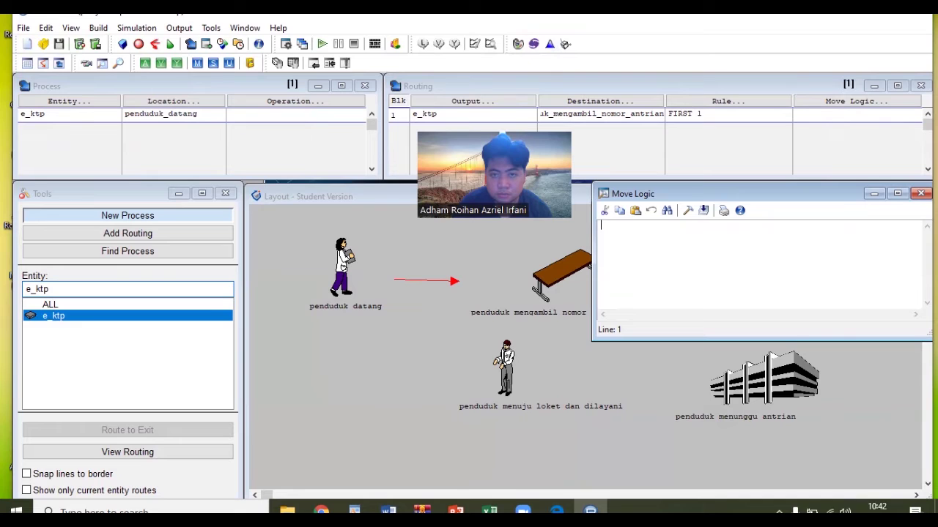
Step: Switch to Stat::Fit and enter the ten data points 2, 2, 2, 1, 1, 2, 3, 2, 1, 2
{"action": "left_click", "coordinate": [474, 43]}
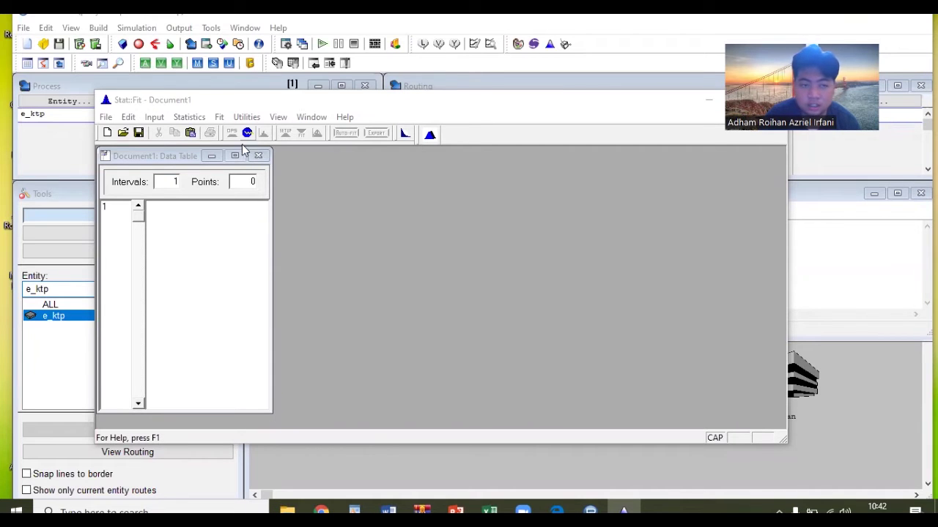
{"action": "left_click", "coordinate": [190, 209]}
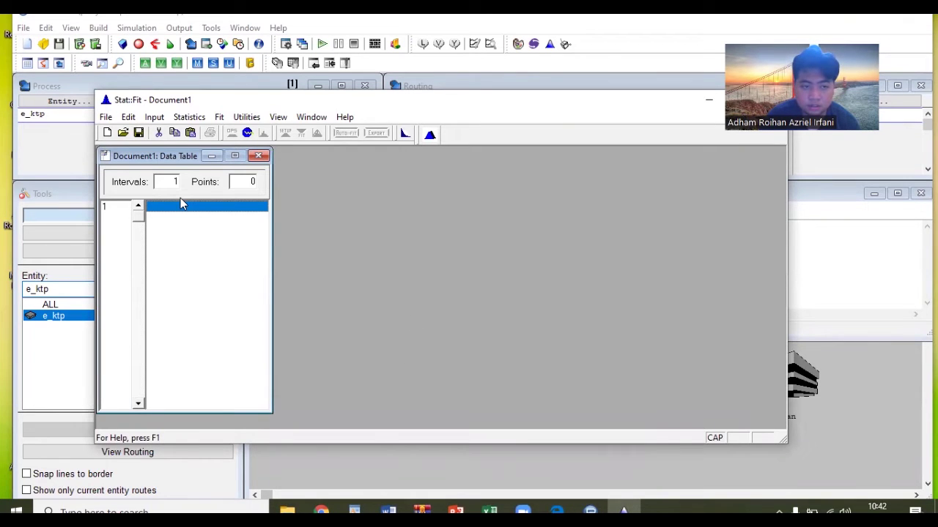
{"action": "key", "text": "Num_Lock"}
{"action": "type", "text": "2"}
{"action": "key", "text": "Return"}
{"action": "type", "text": "2"}
{"action": "key", "text": "Return"}
{"action": "type", "text": "2"}
{"action": "key", "text": "Return"}
{"action": "type", "text": "1"}
{"action": "key", "text": "Return"}
{"action": "type", "text": "1"}
{"action": "key", "text": "Return"}
{"action": "type", "text": "2"}
{"action": "key", "text": "Return"}
{"action": "type", "text": "3"}
{"action": "key", "text": "Return"}
{"action": "type", "text": "2"}
{"action": "key", "text": "Return"}
{"action": "type", "text": "1"}
{"action": "key", "text": "Return"}
{"action": "type", "text": "2"}
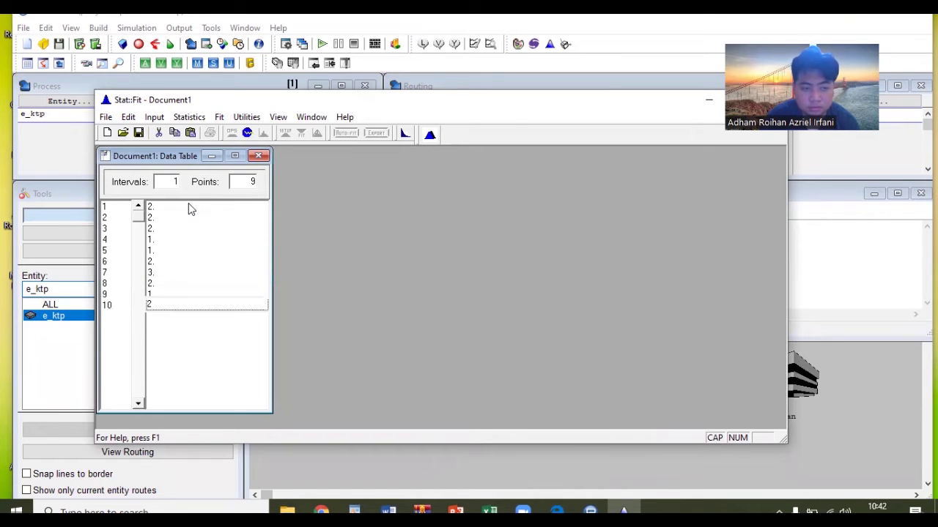
{"action": "key", "text": "Return"}
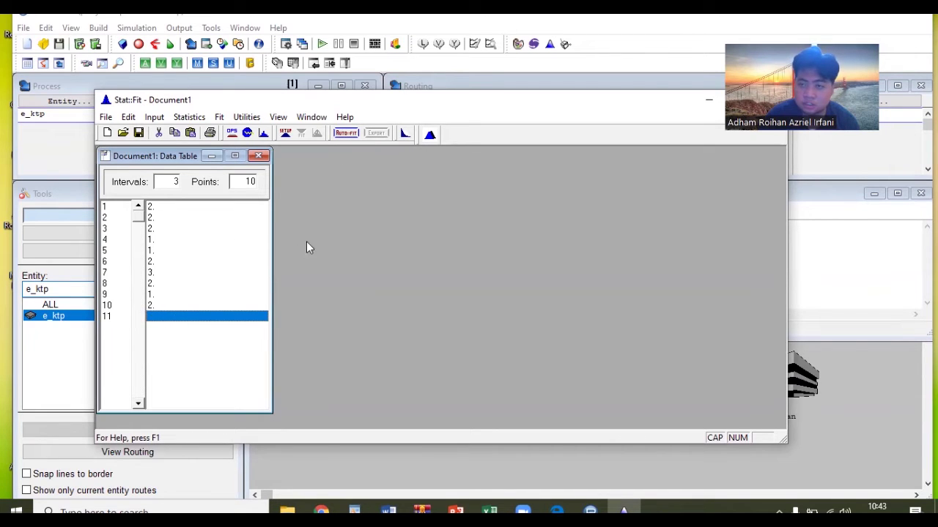
Step: Auto-fit discrete distributions to the data and widen the results window to show every column
{"action": "left_click", "coordinate": [351, 132]}
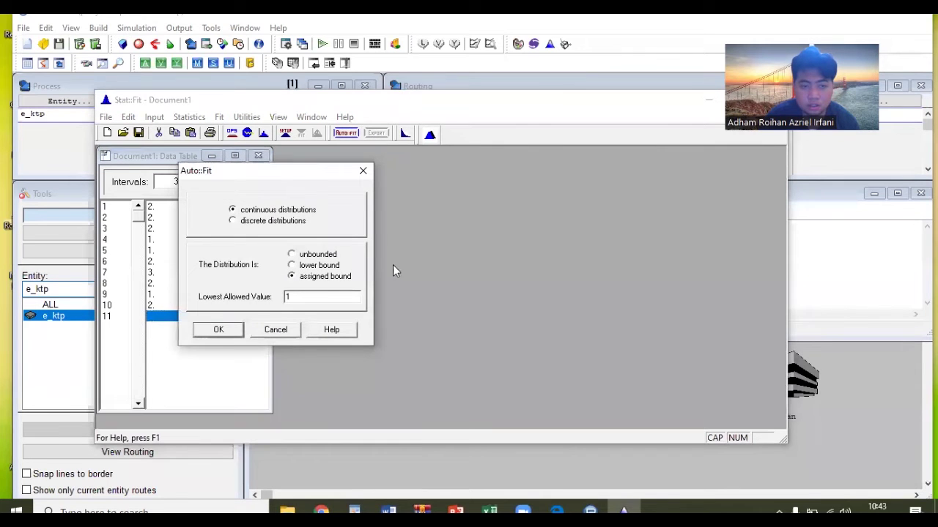
{"action": "left_click", "coordinate": [232, 222]}
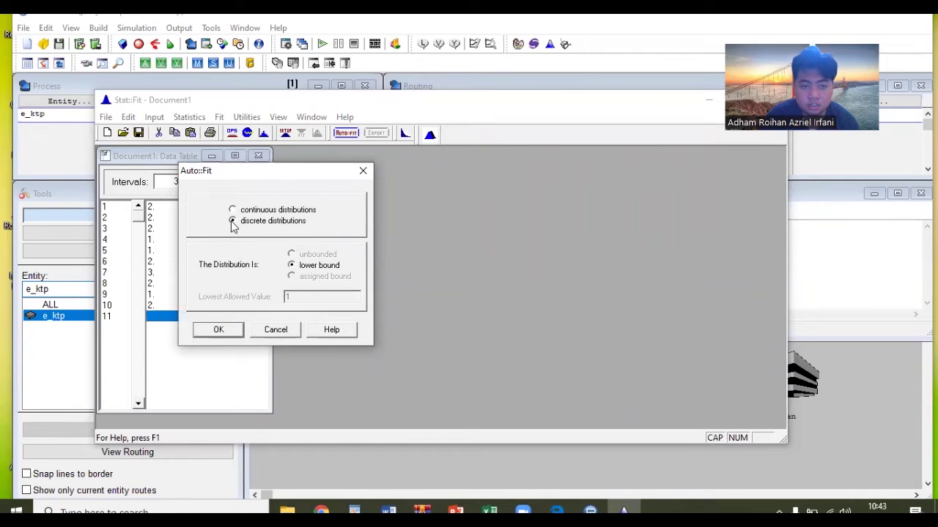
{"action": "left_click", "coordinate": [242, 334]}
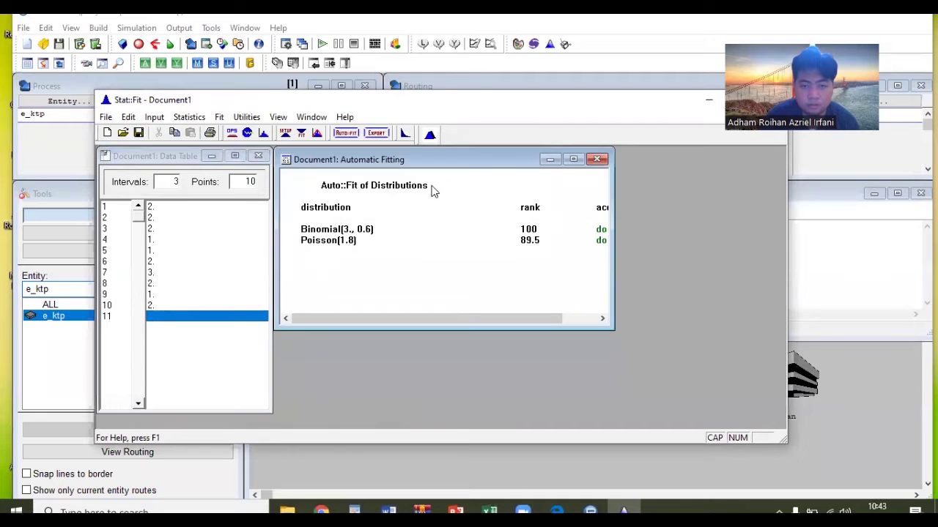
{"action": "left_click", "coordinate": [400, 233]}
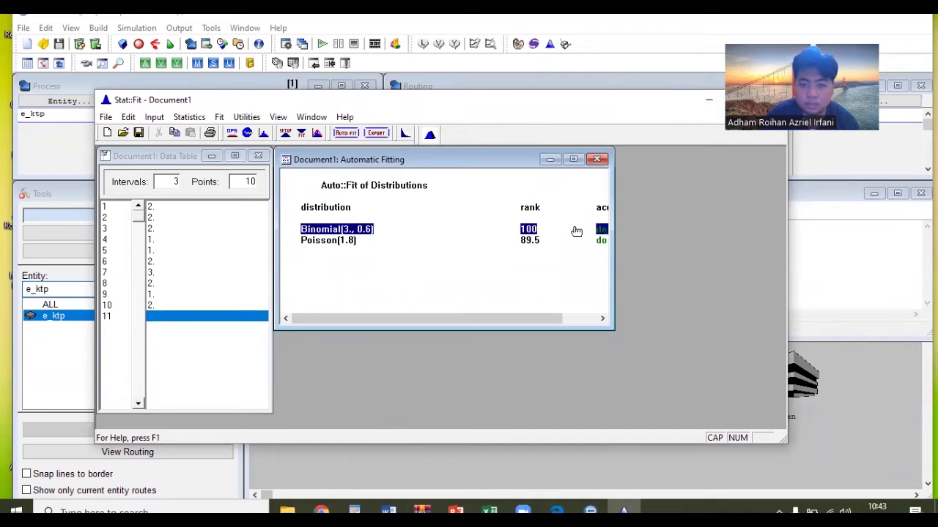
{"action": "left_click_drag", "start_coordinate": [610, 213], "coordinate": [687, 216]}
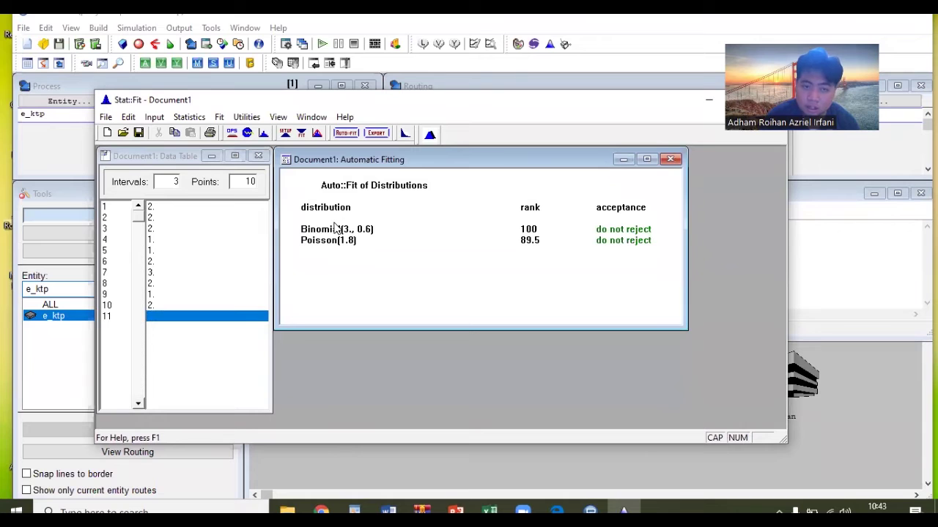
Step: Export the fitted Binomial distribution to the clipboard in ProModel format
{"action": "left_click", "coordinate": [375, 136]}
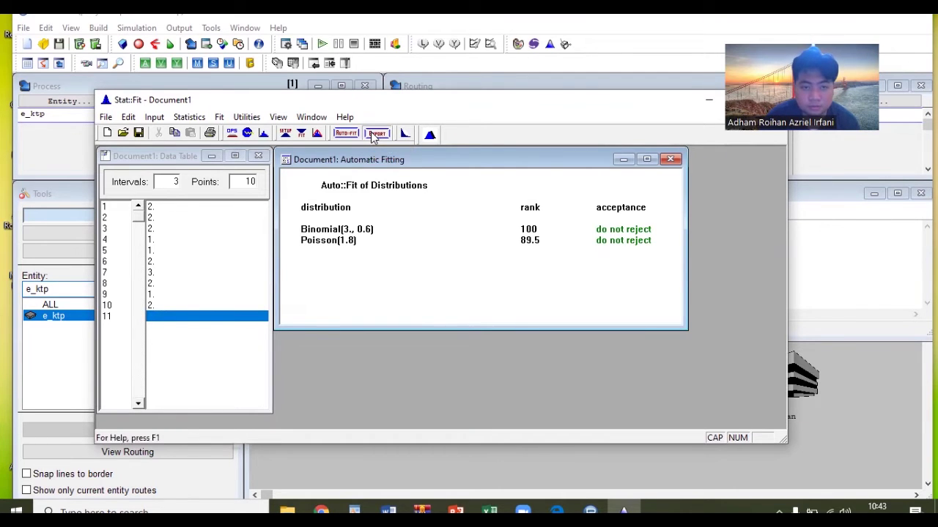
{"action": "left_click", "coordinate": [265, 206]}
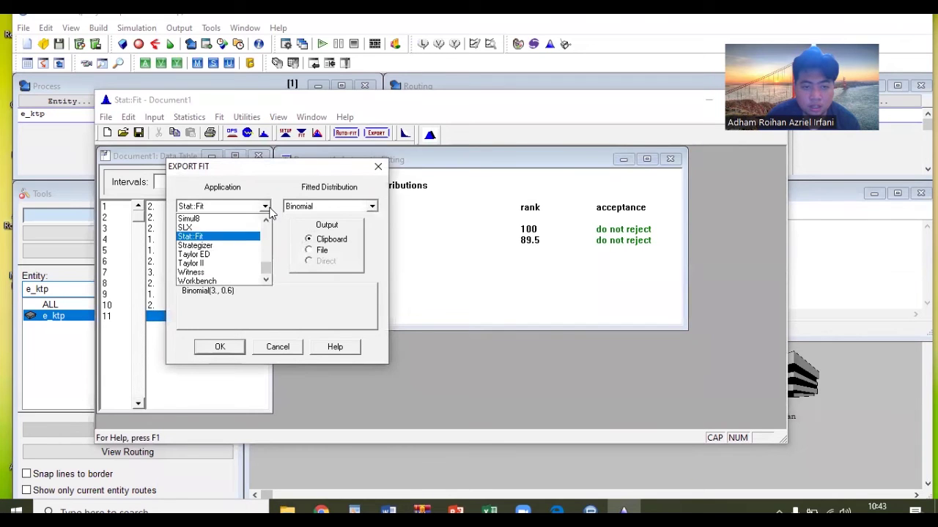
{"action": "left_click_drag", "start_coordinate": [269, 222], "coordinate": [266, 221]}
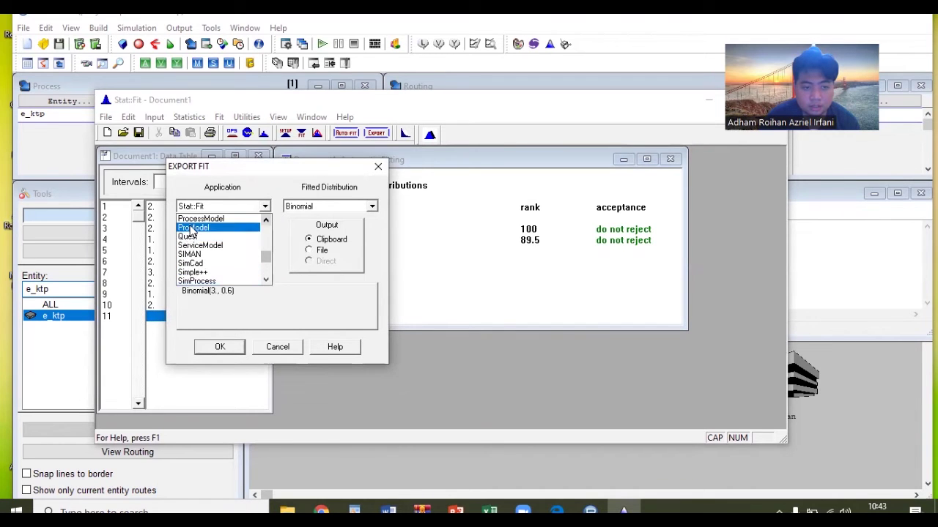
{"action": "left_click", "coordinate": [196, 225]}
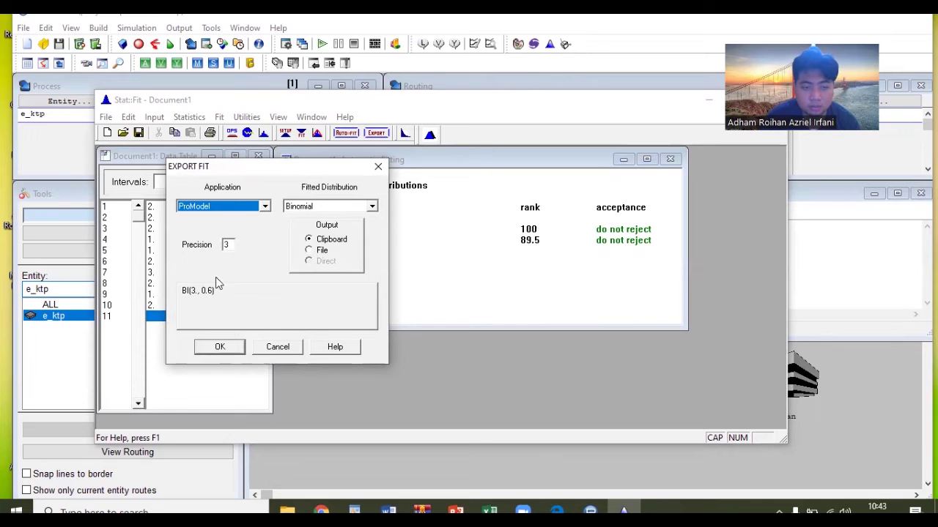
{"action": "left_click", "coordinate": [220, 347]}
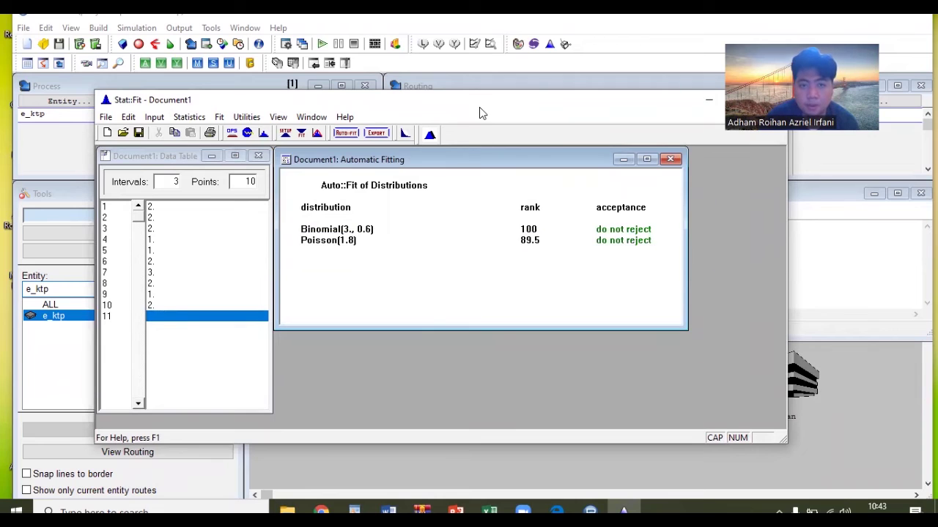
Step: Close Stat::Fit without saving the document to return to ProModel's move logic
{"action": "left_click_drag", "start_coordinate": [479, 107], "coordinate": [426, 114]}
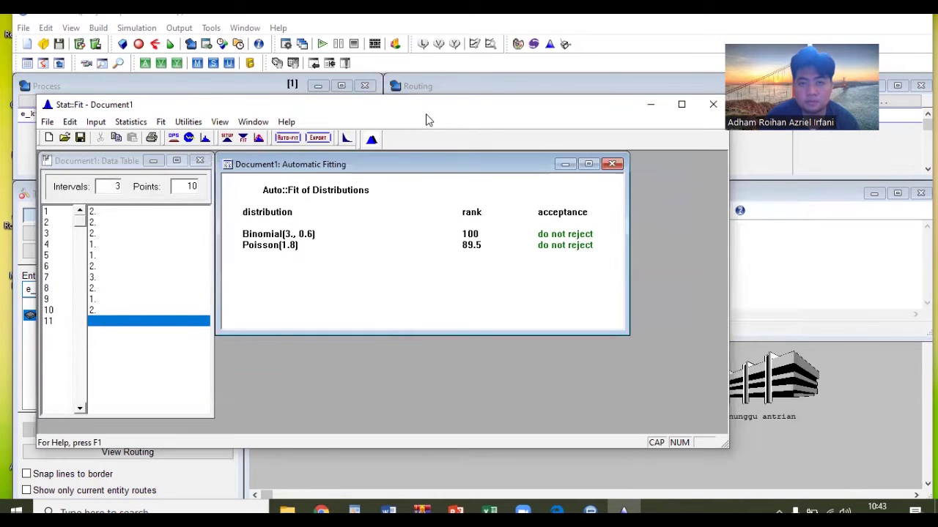
{"action": "left_click", "coordinate": [714, 107]}
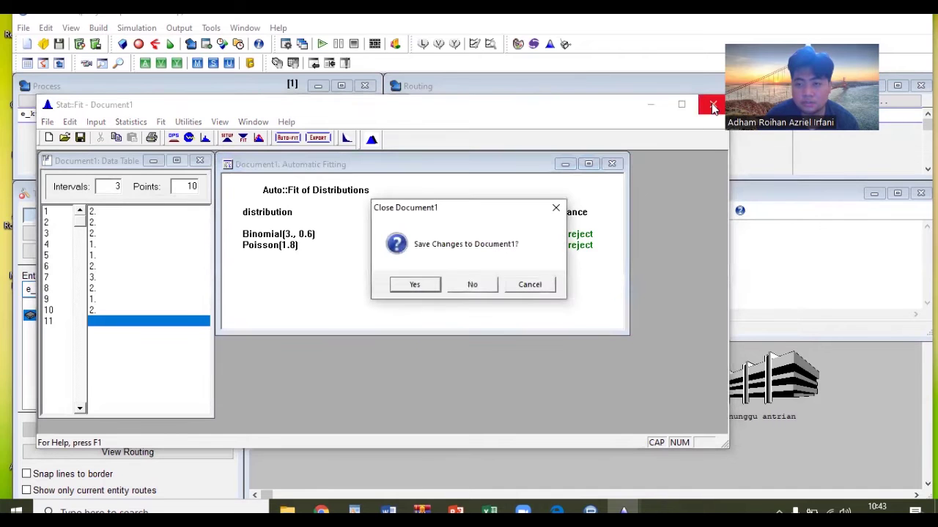
{"action": "left_click", "coordinate": [483, 285]}
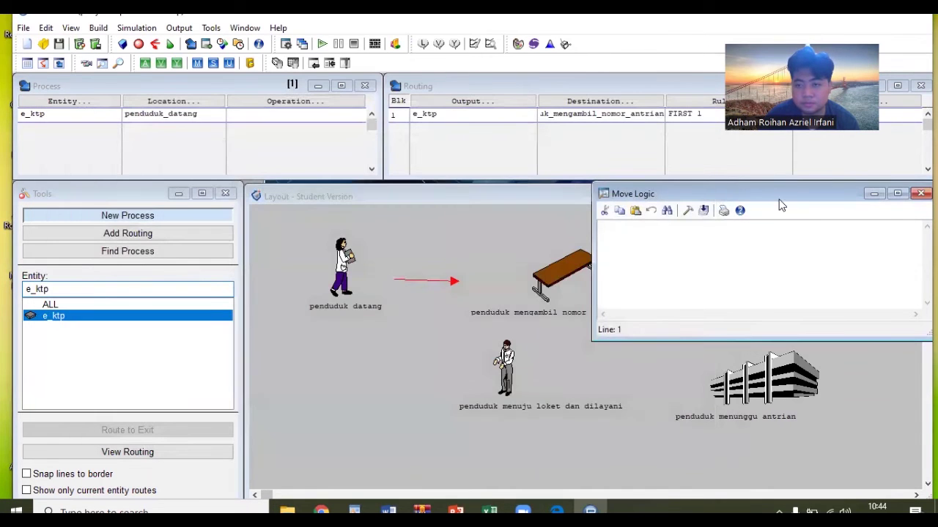
Step: Build the move logic statement MOVE FOR BI(3., 0.6) for the first routing and close the logic window
{"action": "left_click_drag", "start_coordinate": [761, 202], "coordinate": [695, 206]}
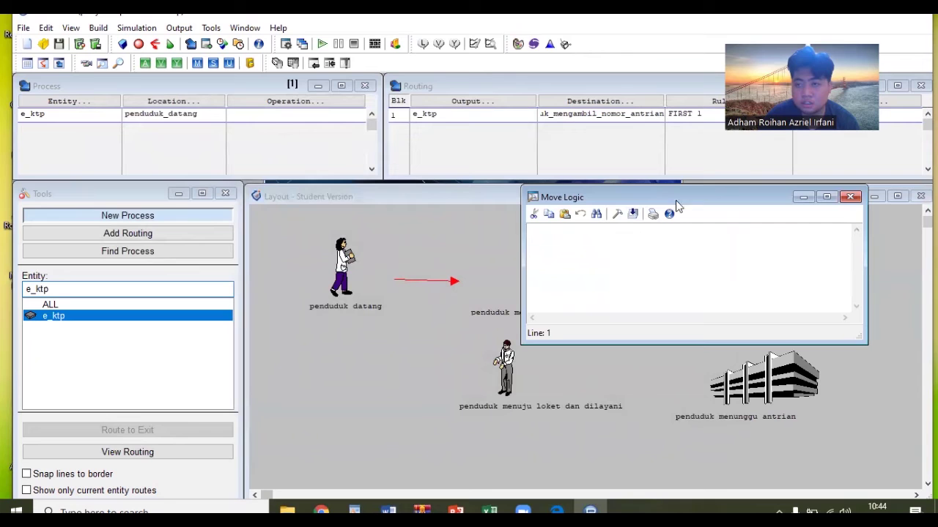
{"action": "left_click", "coordinate": [618, 216]}
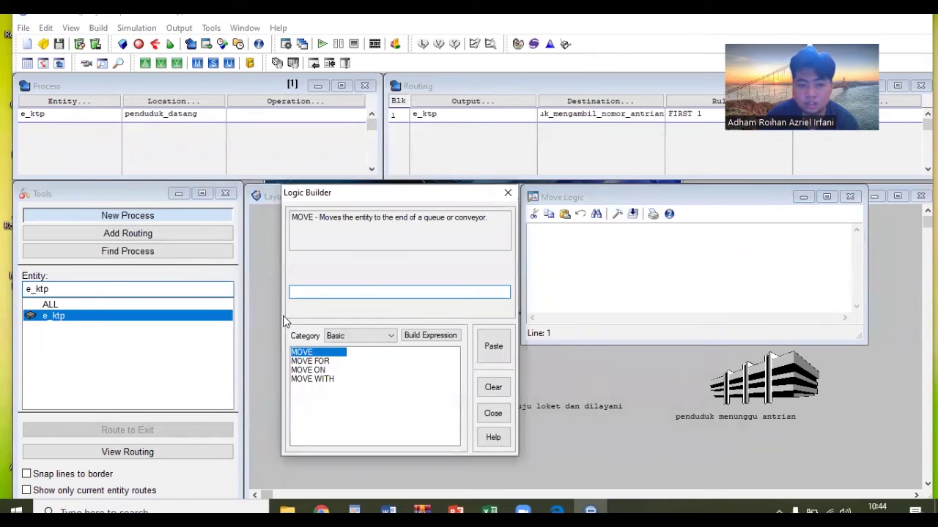
{"action": "left_click", "coordinate": [326, 360]}
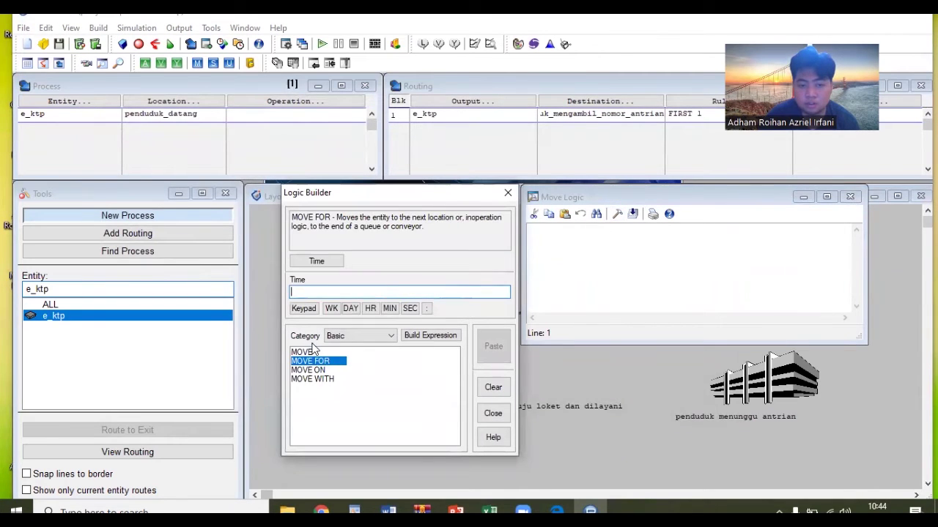
{"action": "left_click", "coordinate": [303, 292]}
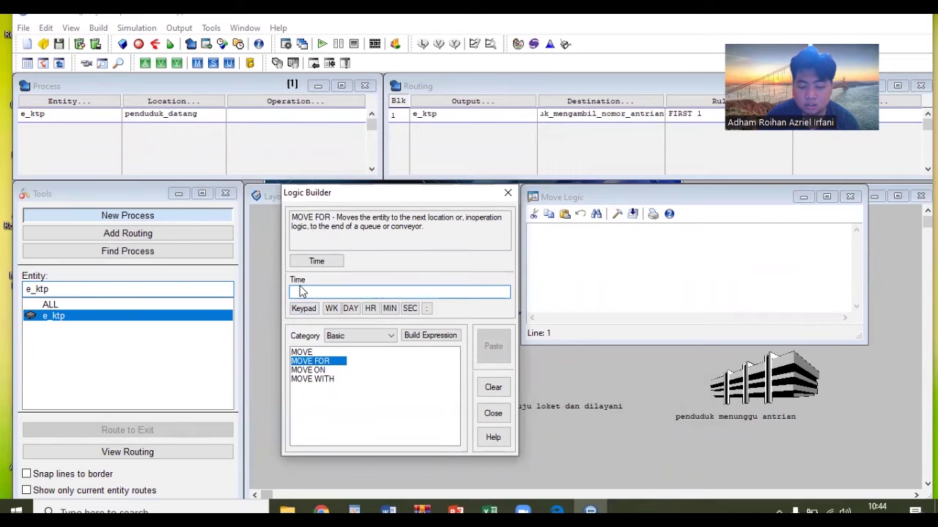
{"action": "type", "text": "BI(3., 0.6)"}
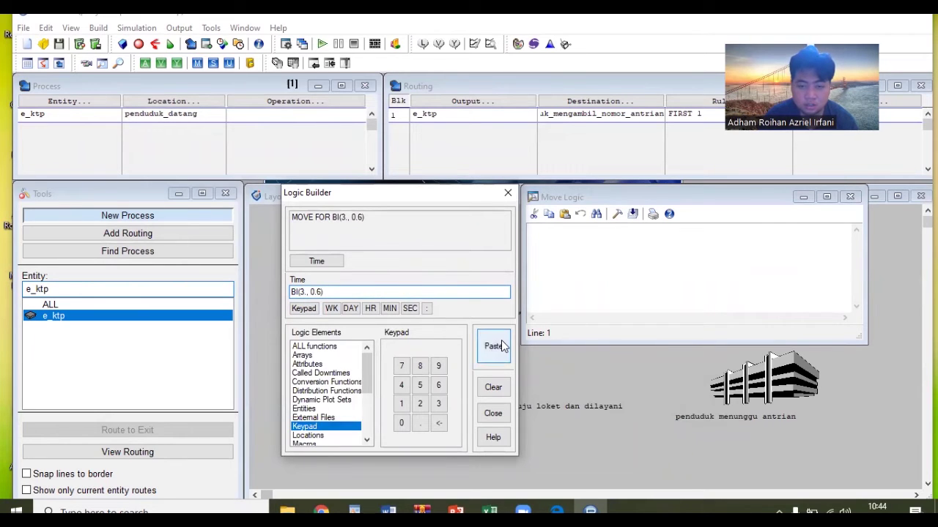
{"action": "left_click", "coordinate": [496, 346]}
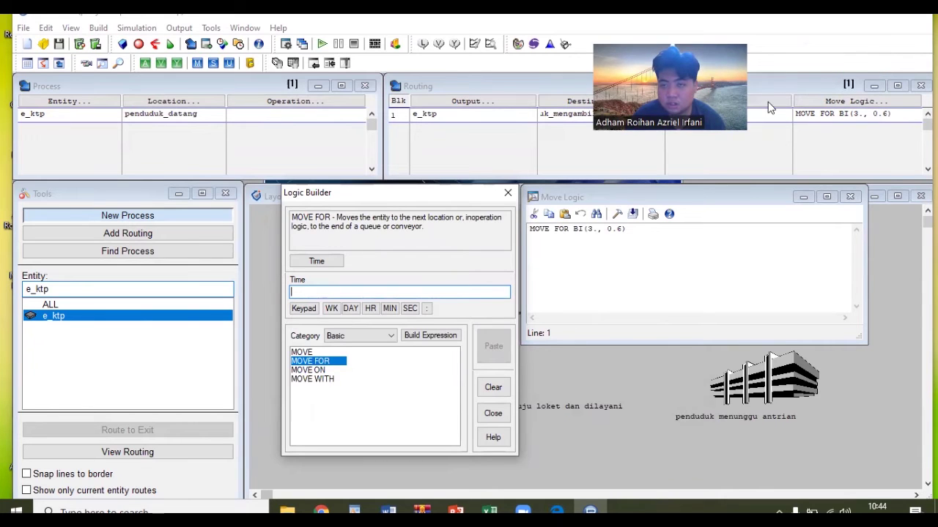
{"action": "left_click", "coordinate": [849, 196]}
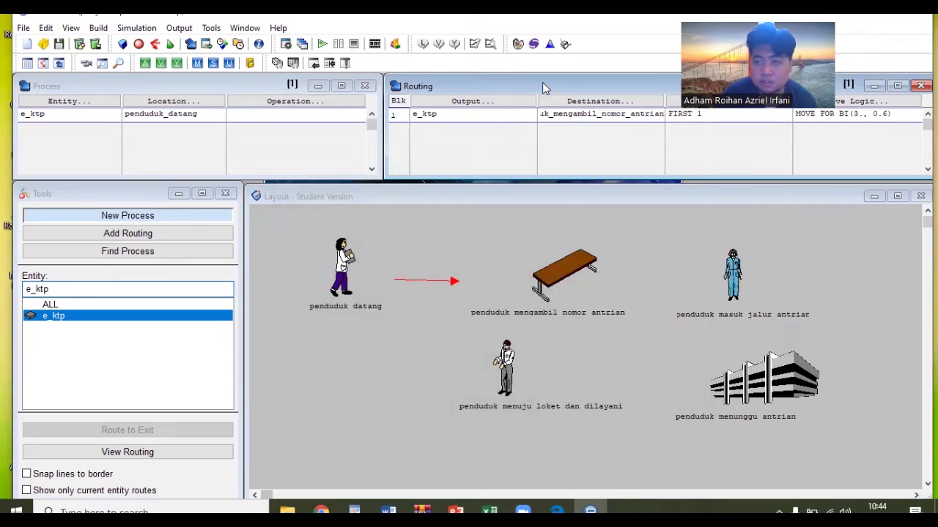
Step: Add a second process record for entity e_ktp at location penduduk_mengambil_nomor_antrian
{"action": "left_click", "coordinate": [91, 102]}
{"action": "left_click", "coordinate": [69, 256]}
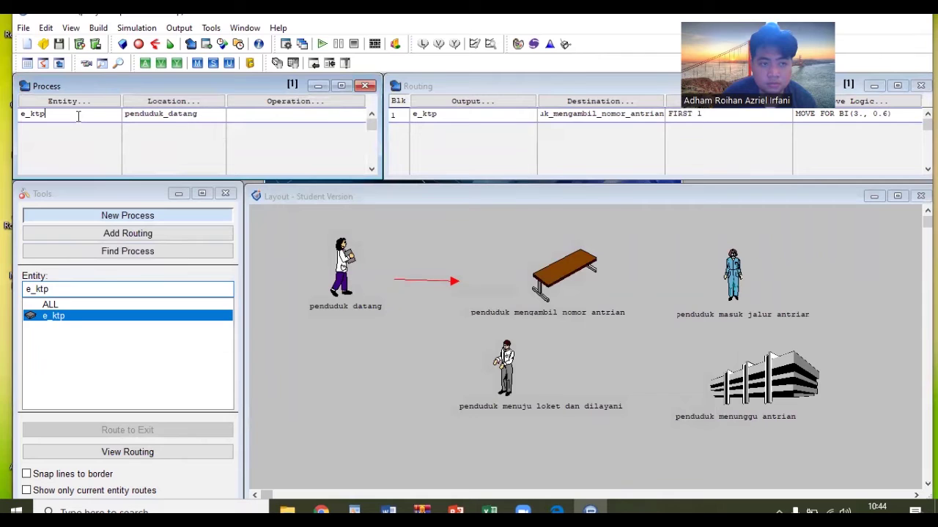
{"action": "key", "text": "Return"}
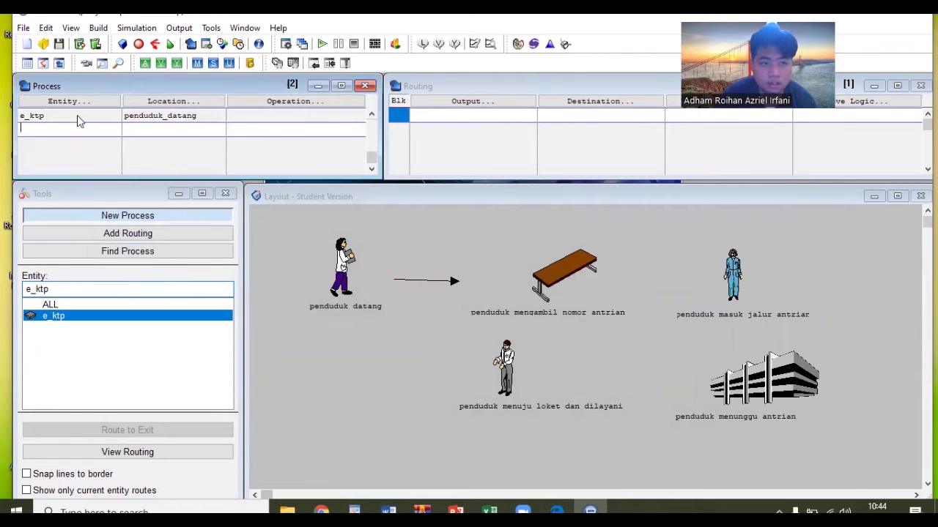
{"action": "left_click", "coordinate": [78, 99]}
{"action": "left_click", "coordinate": [64, 270]}
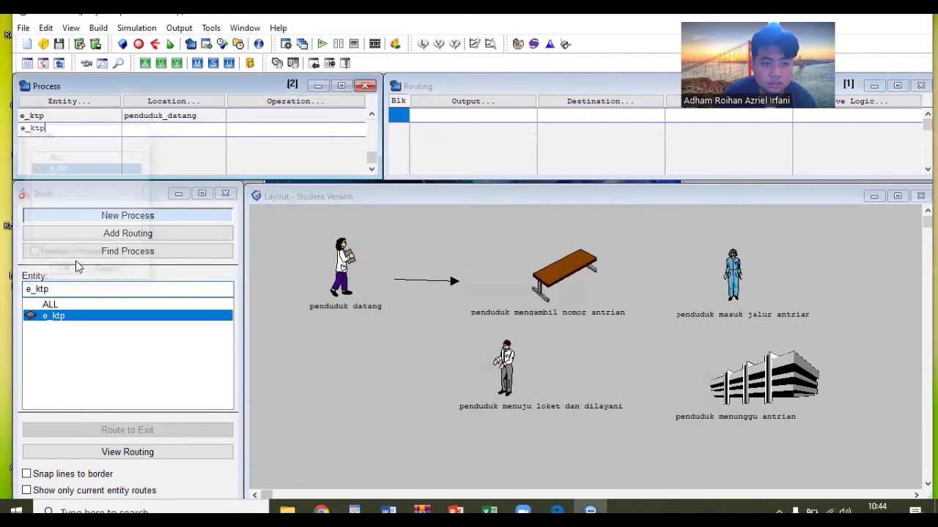
{"action": "left_click", "coordinate": [173, 101]}
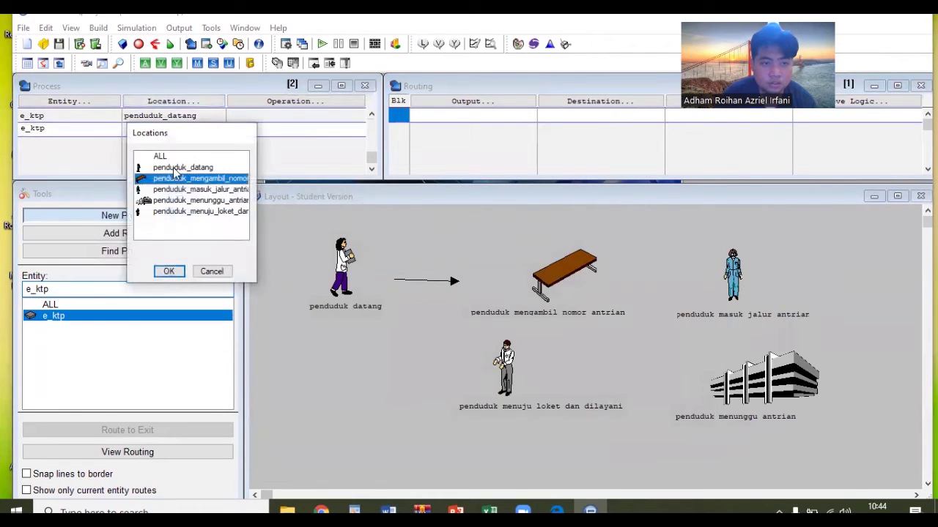
{"action": "left_click", "coordinate": [171, 272]}
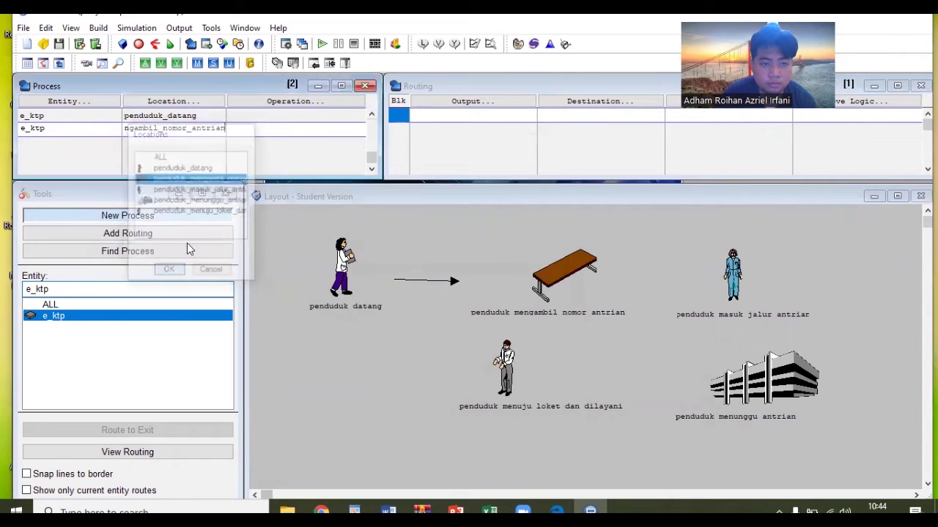
Step: Route the e_ktp output from penduduk_mengambil_nomor_antrian to penduduk_masuk_jalur_antrian and open that routing's move logic
{"action": "left_click", "coordinate": [472, 101]}
{"action": "left_click", "coordinate": [456, 256]}
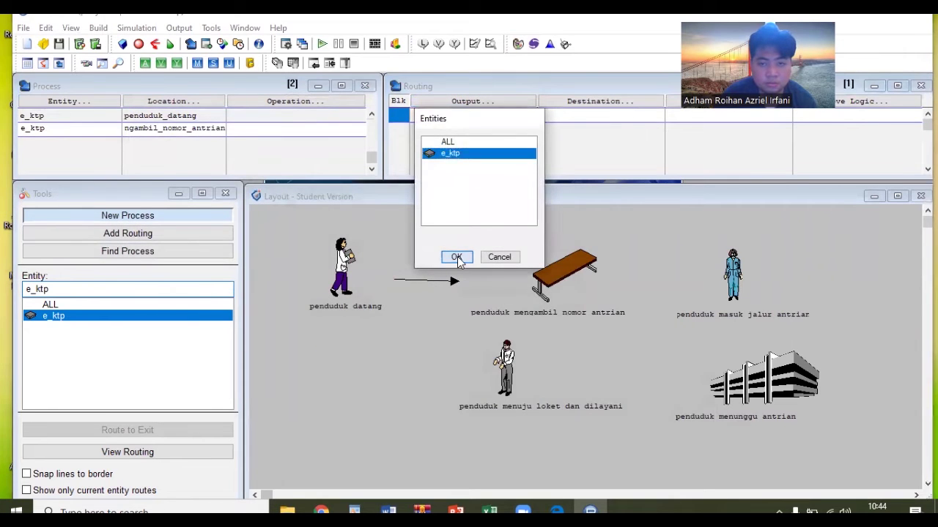
{"action": "left_click", "coordinate": [558, 102]}
{"action": "left_click", "coordinate": [591, 167]}
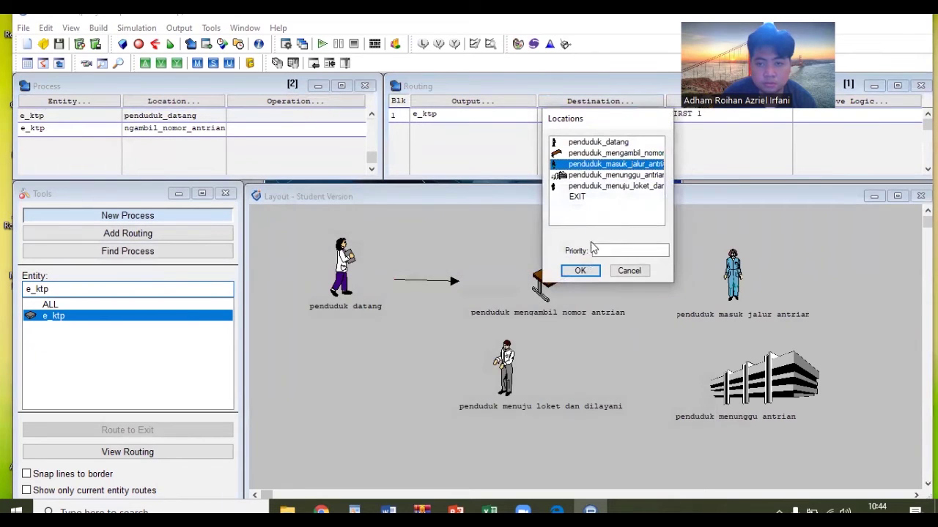
{"action": "left_click", "coordinate": [578, 270]}
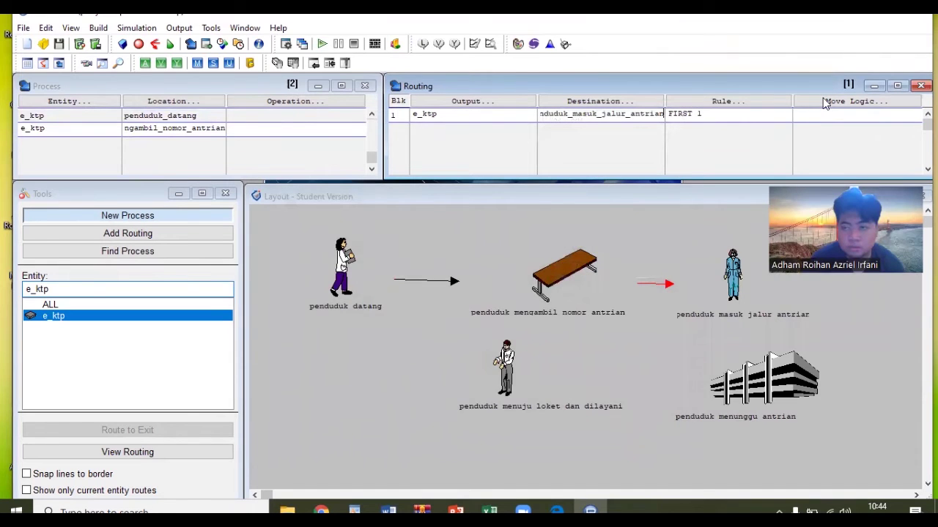
{"action": "left_click", "coordinate": [826, 104]}
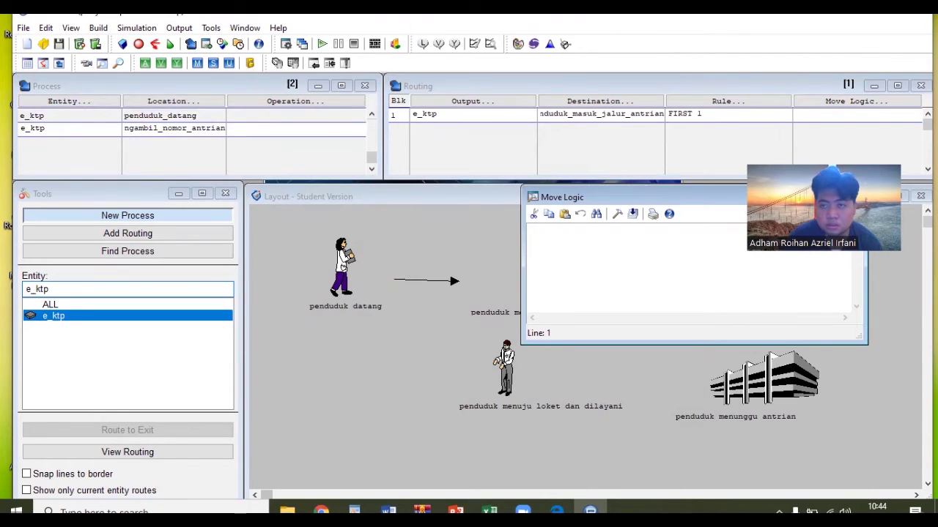
Step: Switch to Stat::Fit and enter the ten data points 4, 3, 3, 4, 2, 3, 5, 3, 4, 5
{"action": "left_click", "coordinate": [488, 160]}
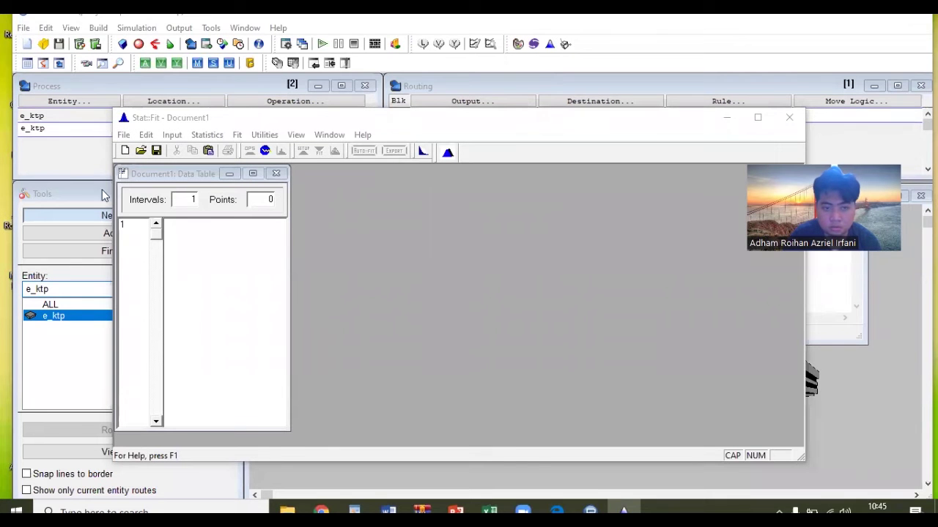
{"action": "left_click", "coordinate": [195, 226]}
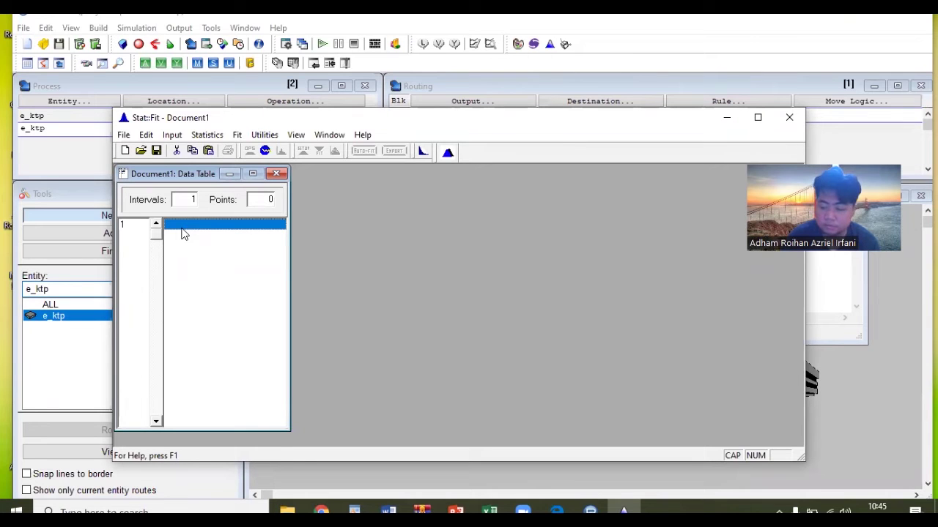
{"action": "type", "text": "4"}
{"action": "key", "text": "Return"}
{"action": "type", "text": "3"}
{"action": "key", "text": "Return"}
{"action": "type", "text": "3"}
{"action": "key", "text": "Return"}
{"action": "type", "text": "4"}
{"action": "key", "text": "Return"}
{"action": "type", "text": "2"}
{"action": "key", "text": "Return"}
{"action": "type", "text": "3"}
{"action": "key", "text": "Return"}
{"action": "type", "text": "5"}
{"action": "key", "text": "Return"}
{"action": "type", "text": "3"}
{"action": "key", "text": "Return"}
{"action": "type", "text": "1"}
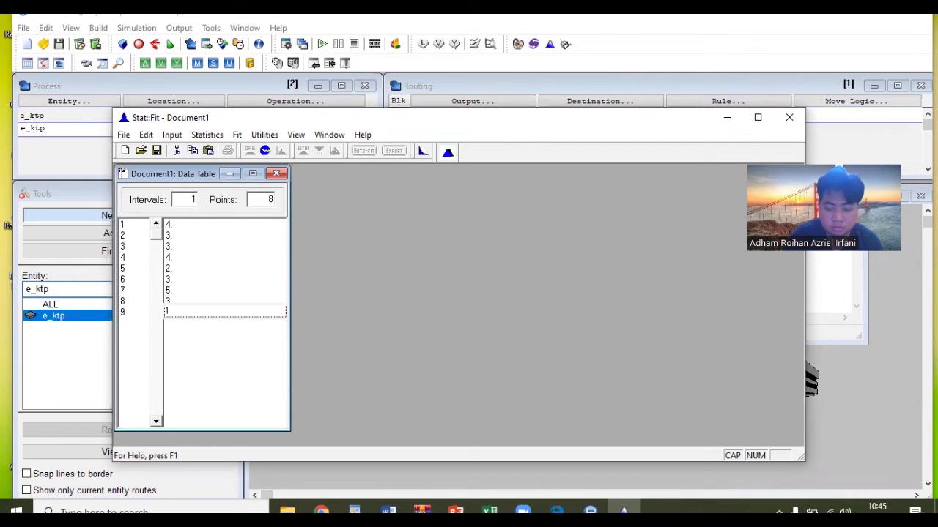
{"action": "type", "text": "4"}
{"action": "key", "text": "Return"}
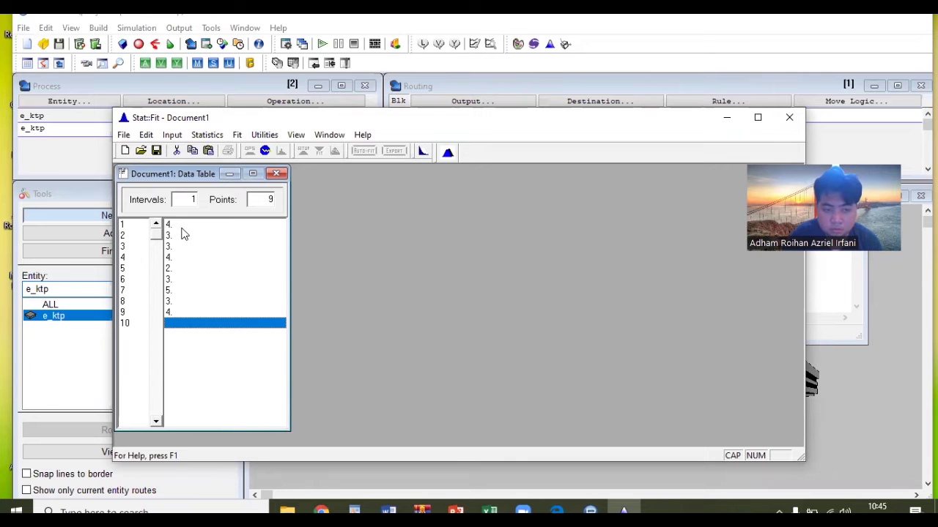
{"action": "type", "text": "5"}
{"action": "key", "text": "Return"}
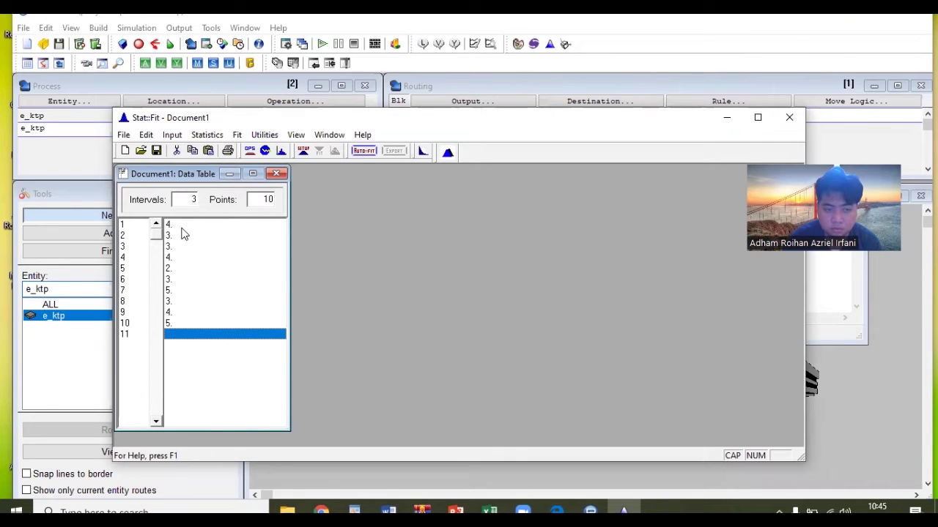
Step: Auto-fit discrete distributions to the ten new data points
{"action": "left_click", "coordinate": [363, 151]}
{"action": "left_click", "coordinate": [250, 238]}
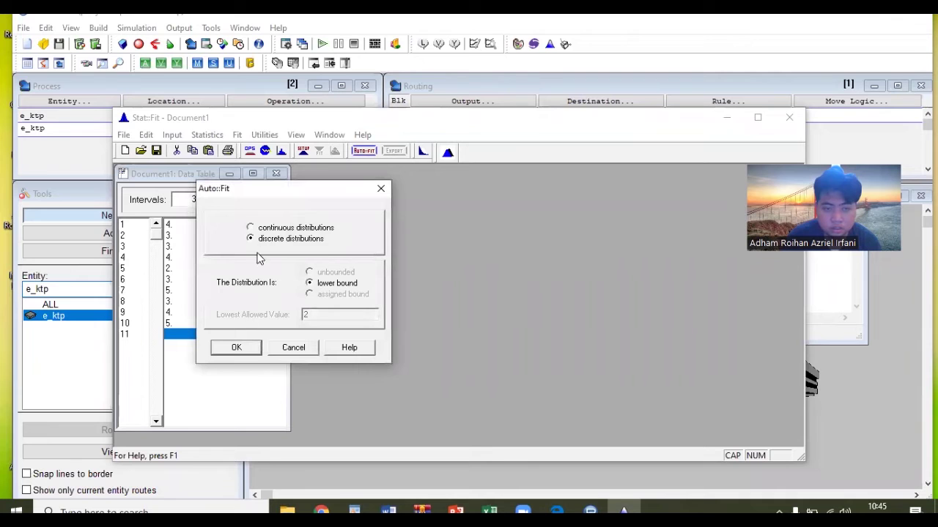
{"action": "left_click", "coordinate": [244, 345]}
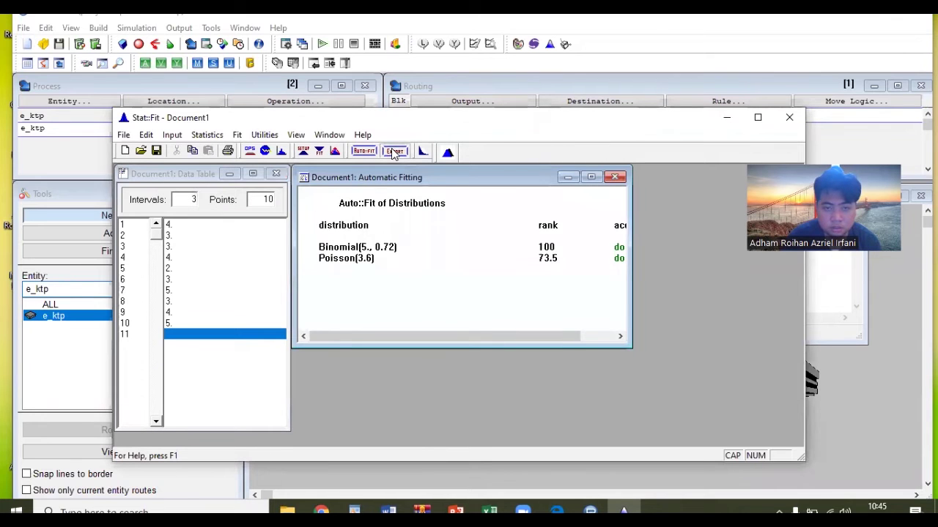
Step: Export the Binomial fit BI(5., 0.72) to the clipboard in ProModel format
{"action": "left_click", "coordinate": [396, 151]}
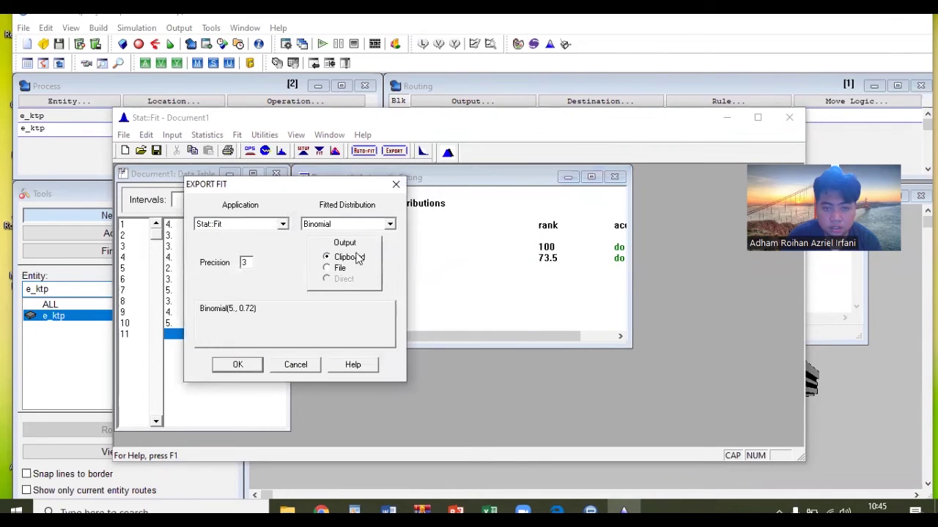
{"action": "left_click", "coordinate": [282, 224]}
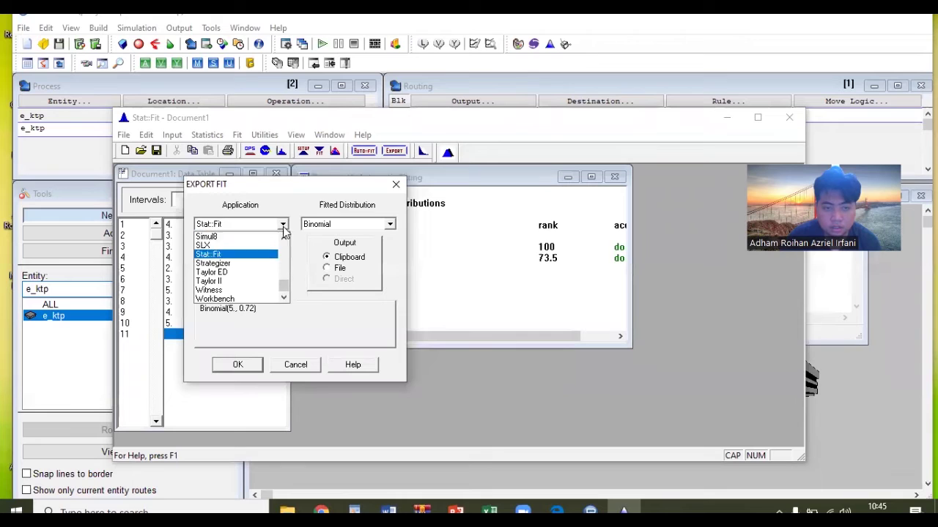
{"action": "left_click", "coordinate": [283, 240]}
{"action": "left_click", "coordinate": [284, 240]}
{"action": "left_click", "coordinate": [284, 239]}
{"action": "left_click", "coordinate": [284, 239]}
{"action": "left_click", "coordinate": [284, 239]}
{"action": "left_click", "coordinate": [246, 239]}
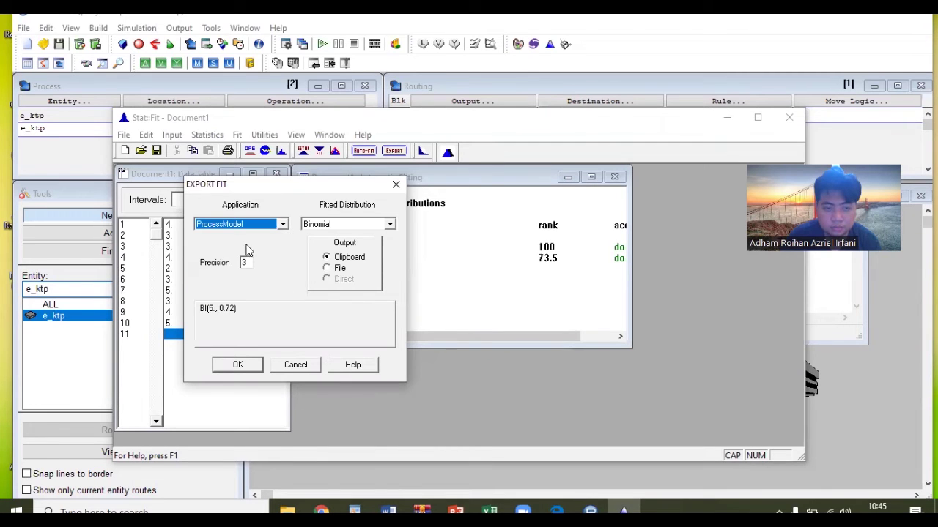
{"action": "left_click", "coordinate": [282, 224]}
{"action": "left_click", "coordinate": [250, 245]}
{"action": "left_click", "coordinate": [242, 365]}
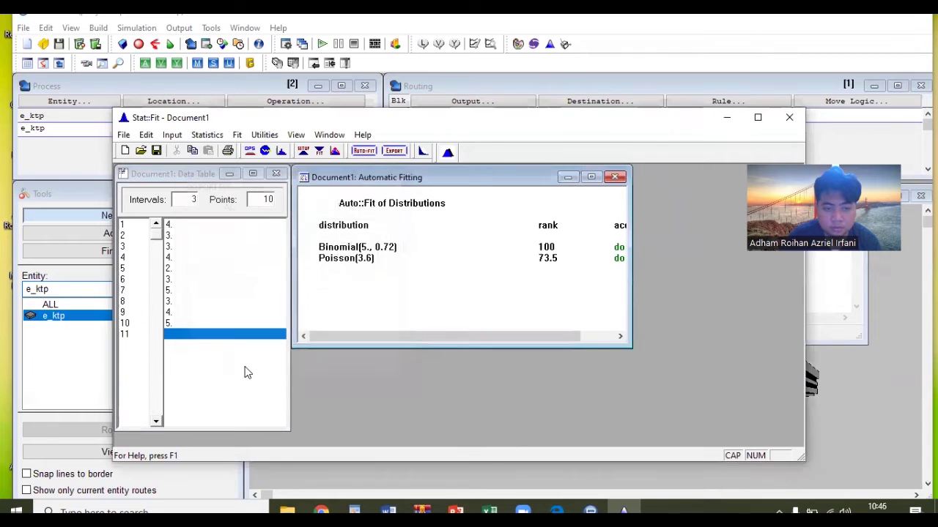
Step: Close Stat::Fit without saving and set the open routing's move logic in ProModel to MOVE FOR BI(5., 0.72)
{"action": "left_click", "coordinate": [787, 117]}
{"action": "left_click", "coordinate": [474, 284]}
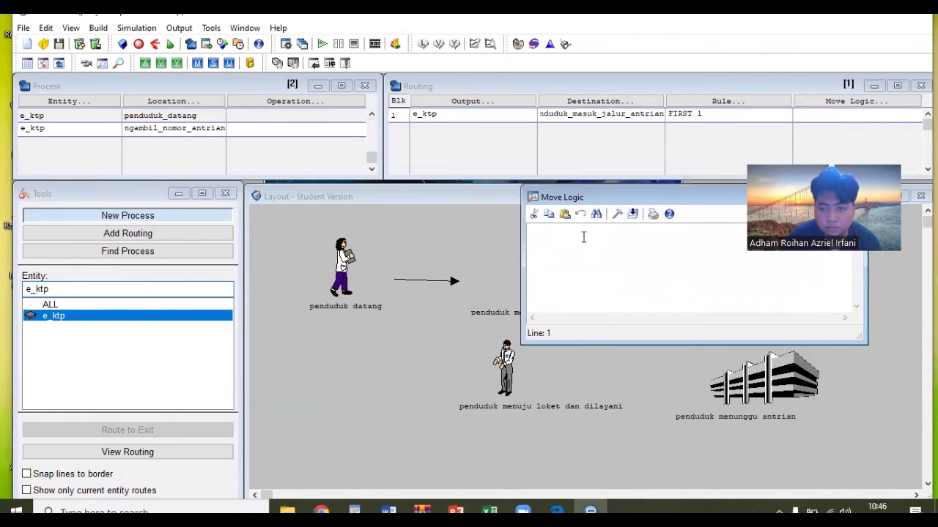
{"action": "left_click", "coordinate": [619, 215]}
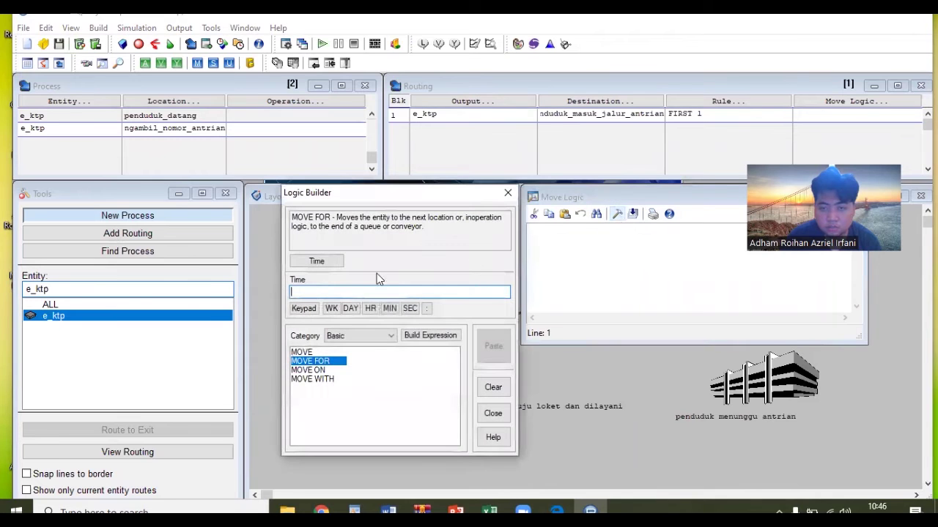
{"action": "left_click", "coordinate": [313, 291]}
{"action": "type", "text": "BI(5., 0.72)"}
{"action": "left_click", "coordinate": [491, 346]}
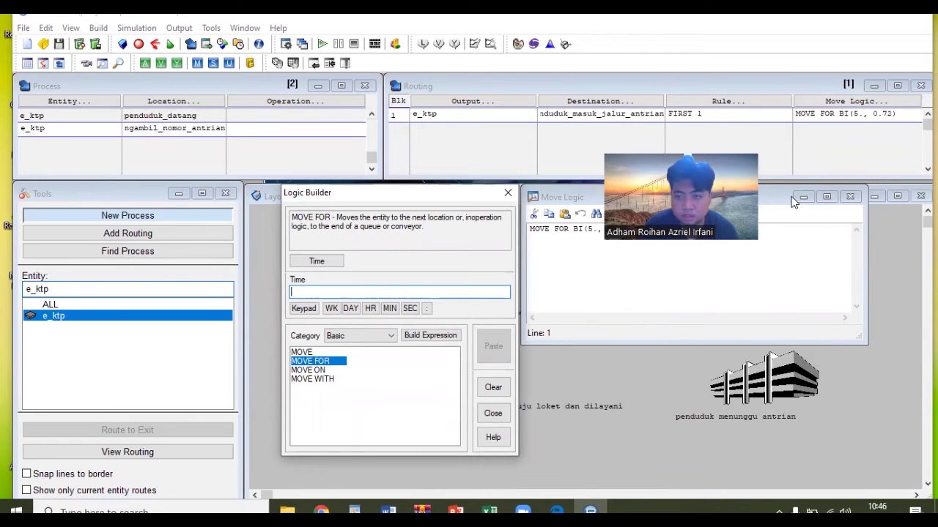
Step: Add a process record for e_ktp at the location penduduk_masuk_jalur_antrian
{"action": "left_click", "coordinate": [93, 132]}
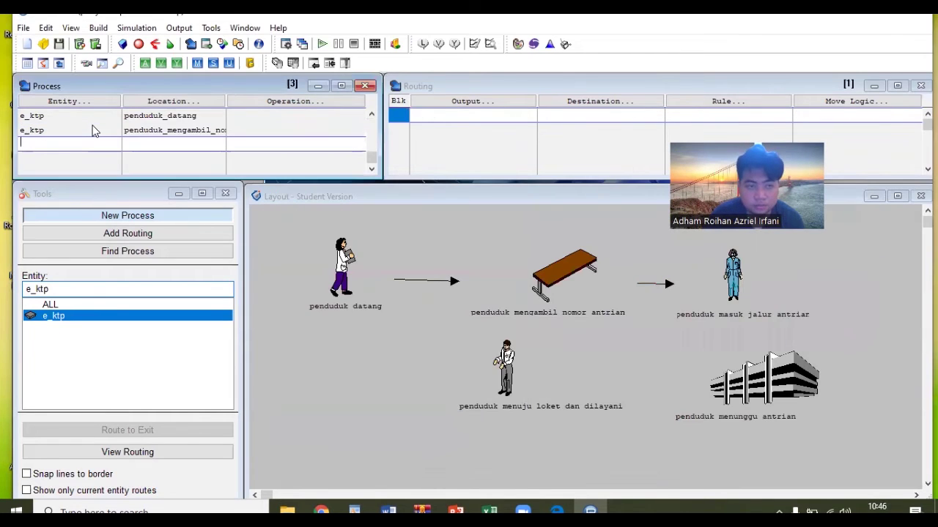
{"action": "left_click", "coordinate": [88, 104]}
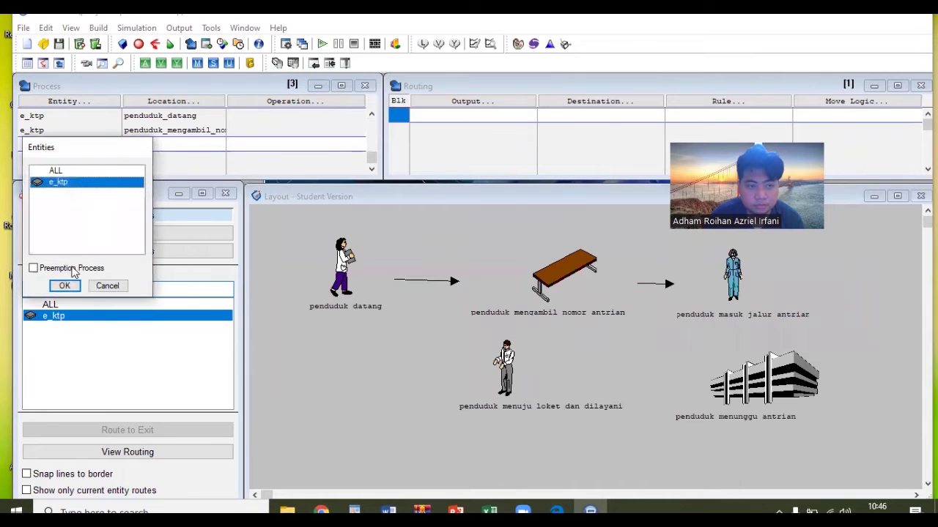
{"action": "left_click", "coordinate": [64, 286]}
{"action": "left_click", "coordinate": [175, 102]}
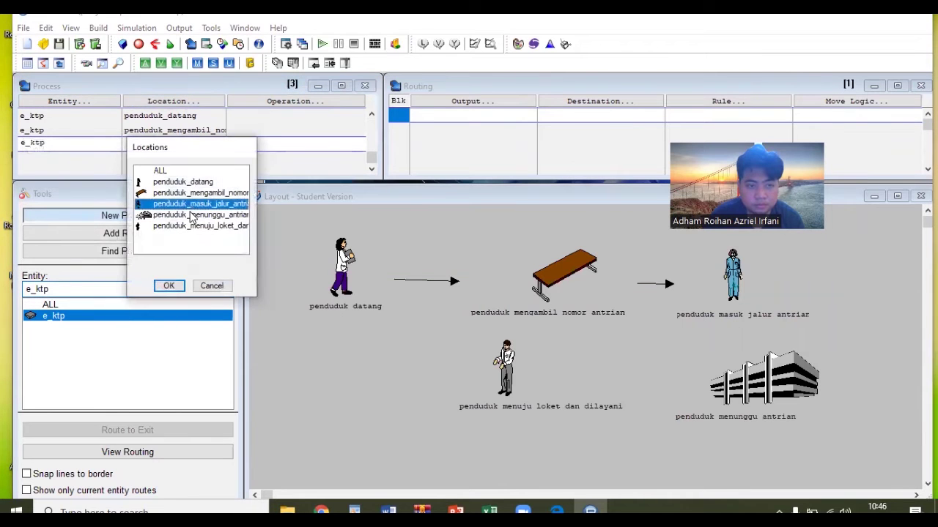
{"action": "left_click", "coordinate": [168, 285]}
Step: Route the e_ktp output from penduduk_masuk_jalur_antrian to penduduk_menunggu_antrian and open that routing's move logic
{"action": "left_click", "coordinate": [432, 104]}
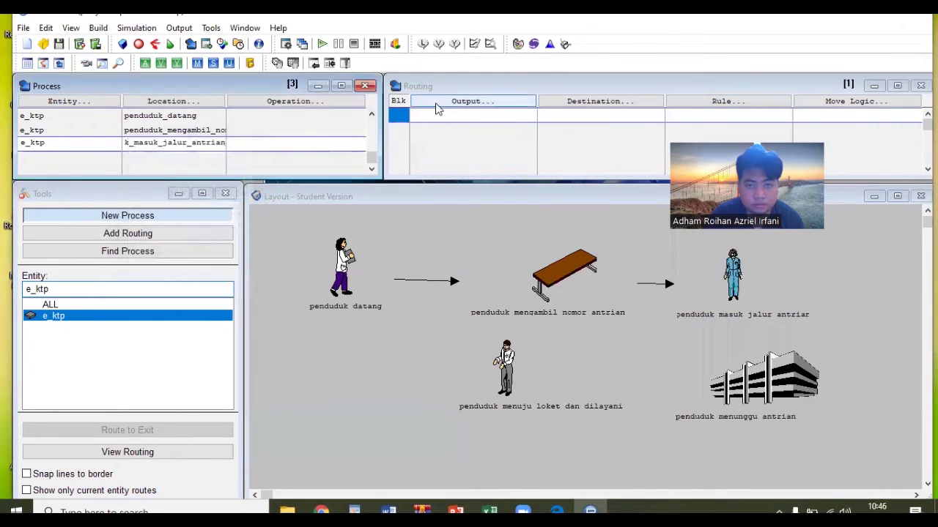
{"action": "left_click", "coordinate": [456, 257]}
{"action": "left_click", "coordinate": [599, 101]}
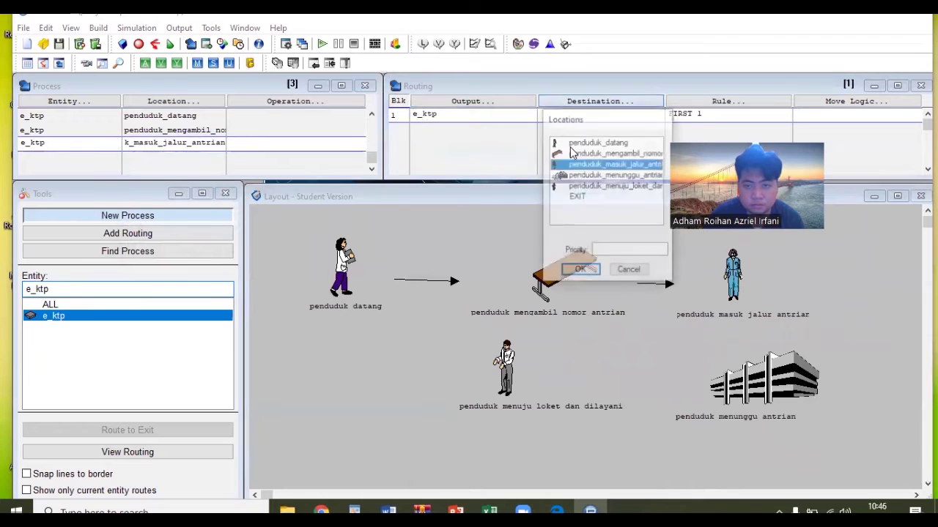
{"action": "left_click", "coordinate": [586, 175]}
{"action": "left_click", "coordinate": [578, 265]}
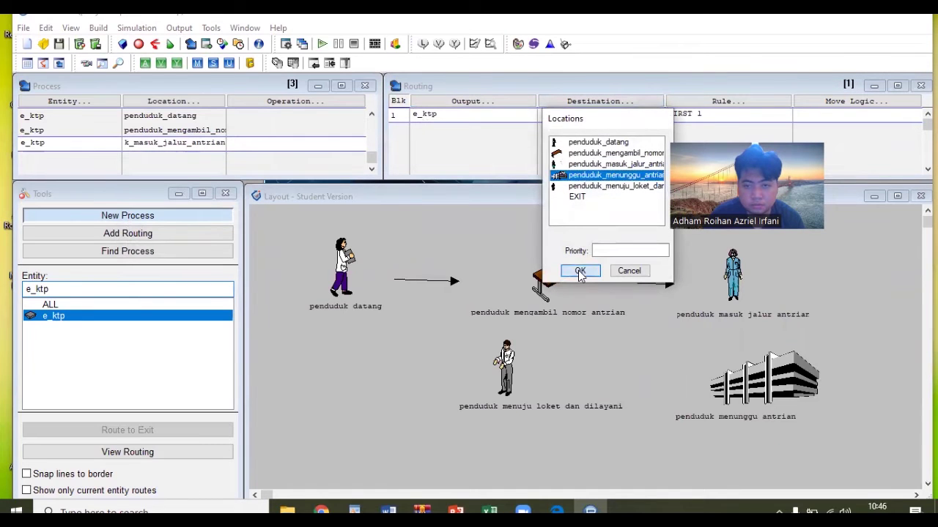
{"action": "left_click", "coordinate": [854, 101]}
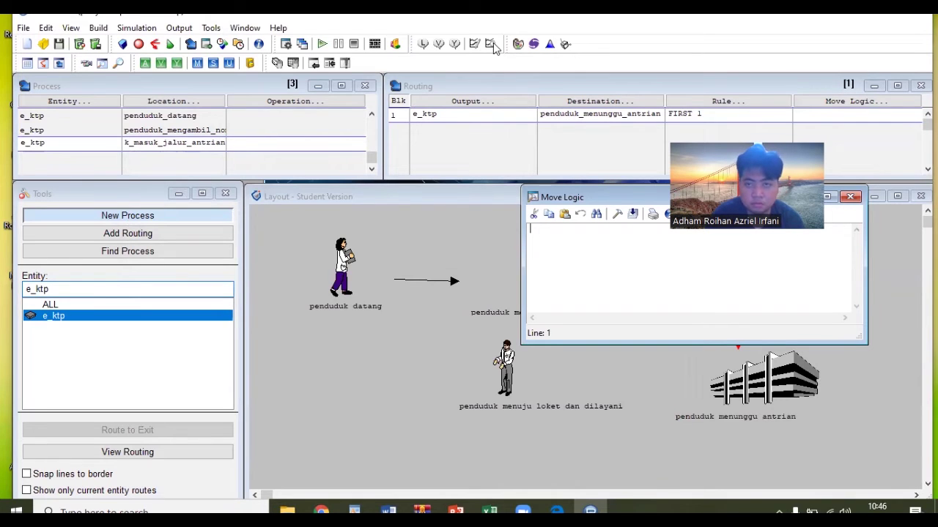
Step: Switch to Stat::Fit and enter the ten data points 2, 3, 2, 3, 2, 2, 1, 2, 3, 3
{"action": "left_click", "coordinate": [768, 27]}
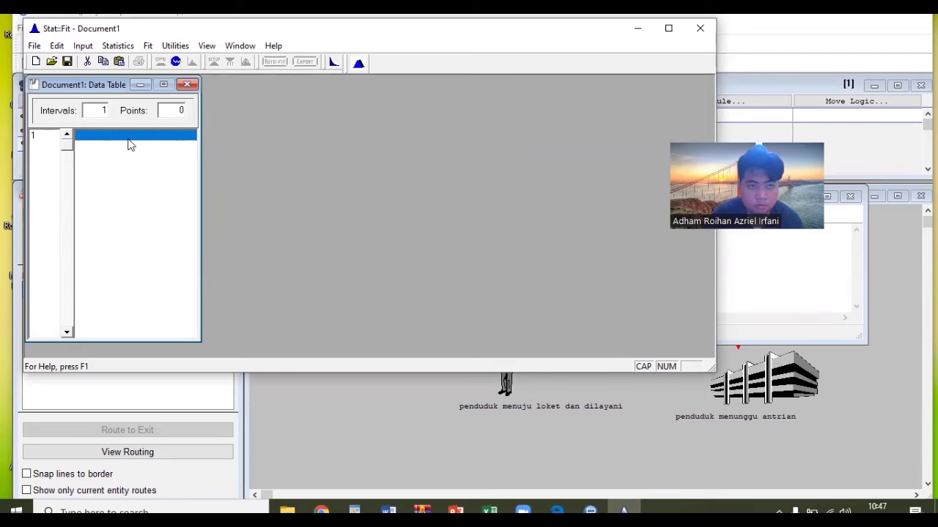
{"action": "type", "text": "2"}
{"action": "key", "text": "Return"}
{"action": "type", "text": "3"}
{"action": "key", "text": "Return"}
{"action": "type", "text": "2"}
{"action": "key", "text": "Return"}
{"action": "type", "text": "3"}
{"action": "key", "text": "Return"}
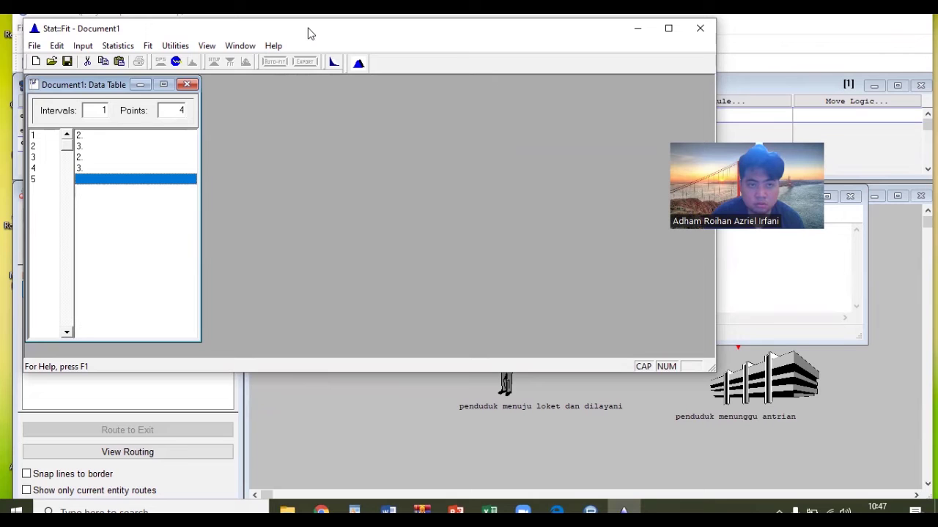
{"action": "left_click_drag", "start_coordinate": [307, 33], "coordinate": [299, 87]}
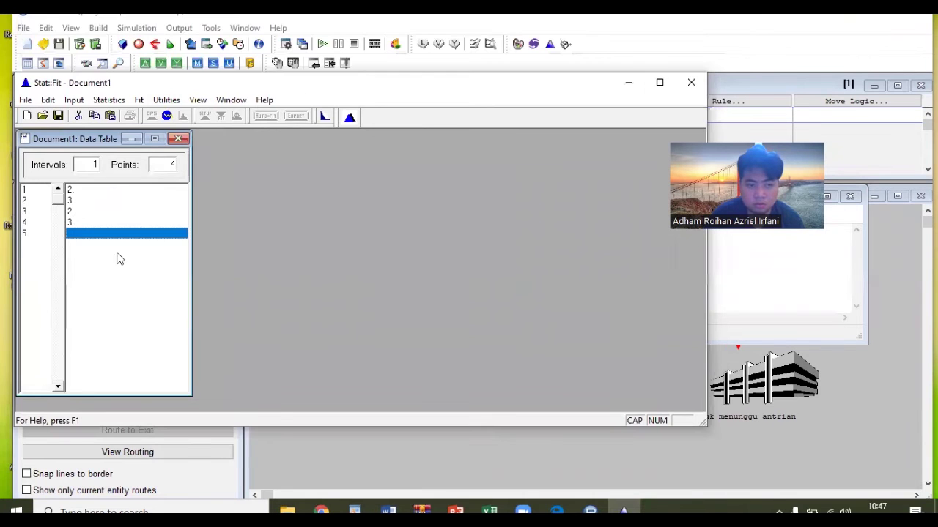
{"action": "type", "text": "2"}
{"action": "key", "text": "Return"}
{"action": "type", "text": "2"}
{"action": "key", "text": "Return"}
{"action": "type", "text": "1"}
{"action": "key", "text": "Return"}
{"action": "type", "text": "2"}
{"action": "key", "text": "Return"}
{"action": "type", "text": "3"}
{"action": "key", "text": "Return"}
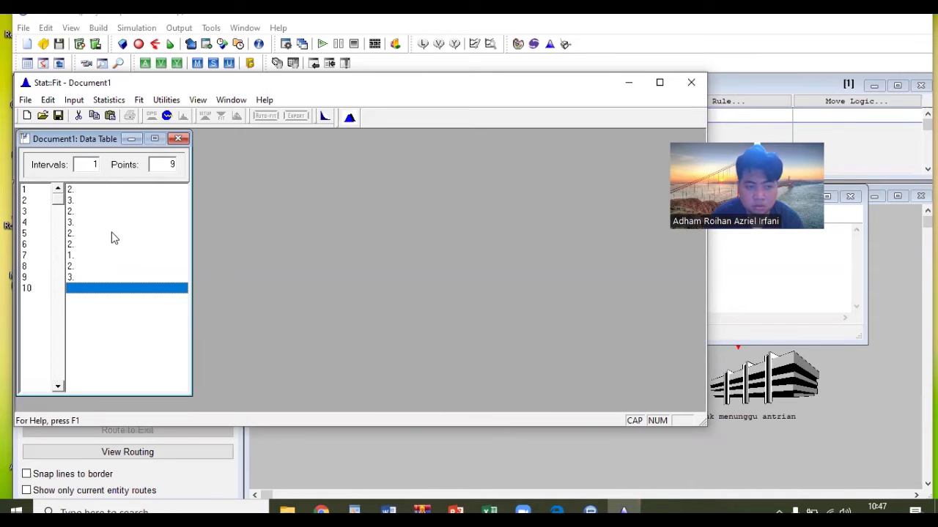
{"action": "type", "text": "3"}
{"action": "key", "text": "Return"}
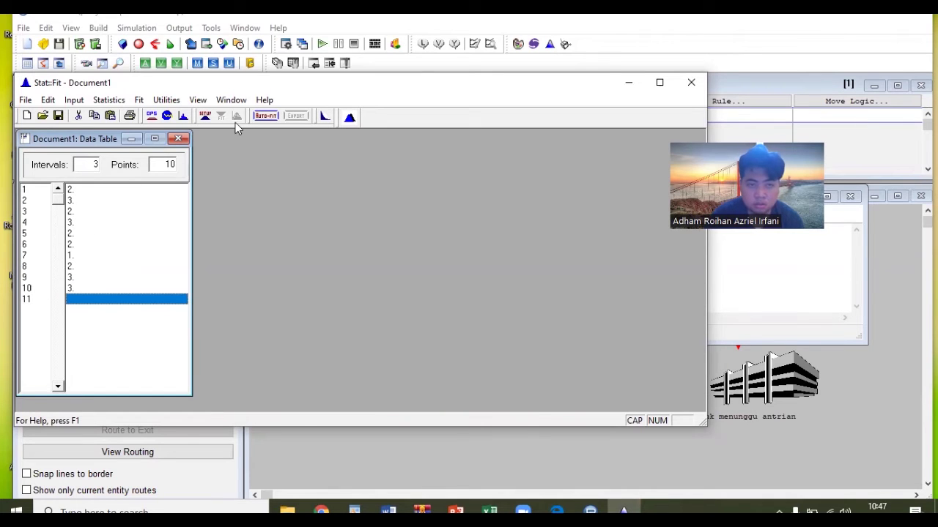
Step: Auto-fit discrete distributions to the ten data points of the waiting-area move
{"action": "left_click", "coordinate": [265, 116]}
{"action": "left_click", "coordinate": [179, 208]}
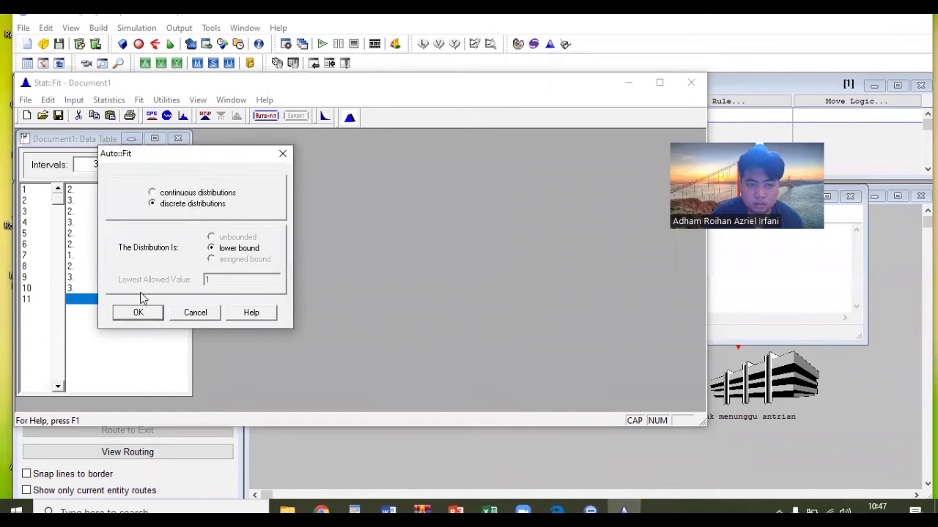
{"action": "left_click", "coordinate": [150, 313]}
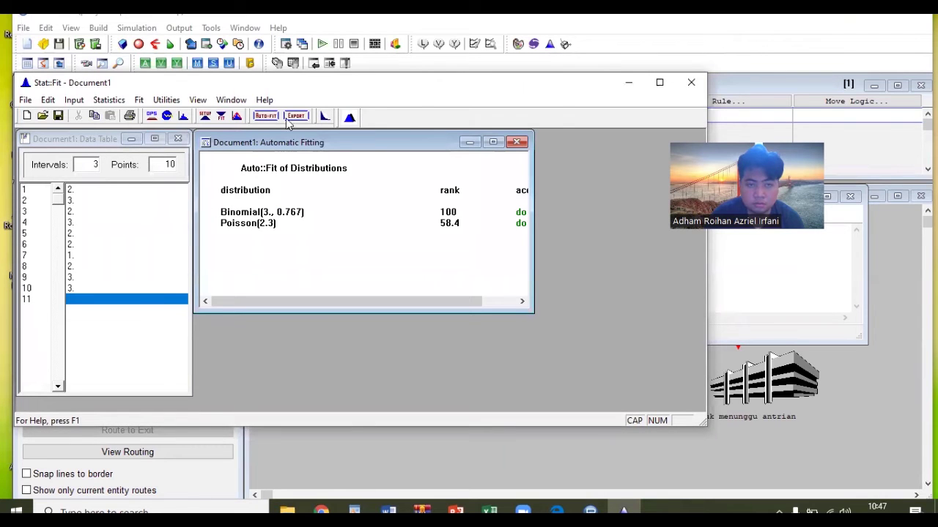
Step: Export the Binomial fit BI(3., 0.767) to the clipboard in ProModel format
{"action": "left_click", "coordinate": [288, 118]}
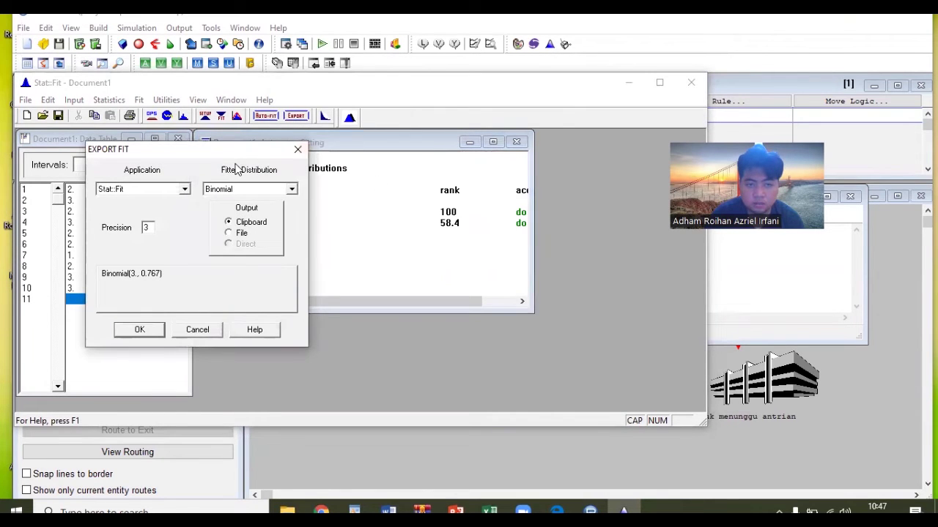
{"action": "left_click_drag", "start_coordinate": [208, 150], "coordinate": [177, 132]}
{"action": "left_click", "coordinate": [153, 171]}
{"action": "scroll", "coordinate": [109, 212], "scroll_direction": "down", "scroll_amount": 6}
{"action": "scroll", "coordinate": [108, 213], "scroll_direction": "up", "scroll_amount": 3}
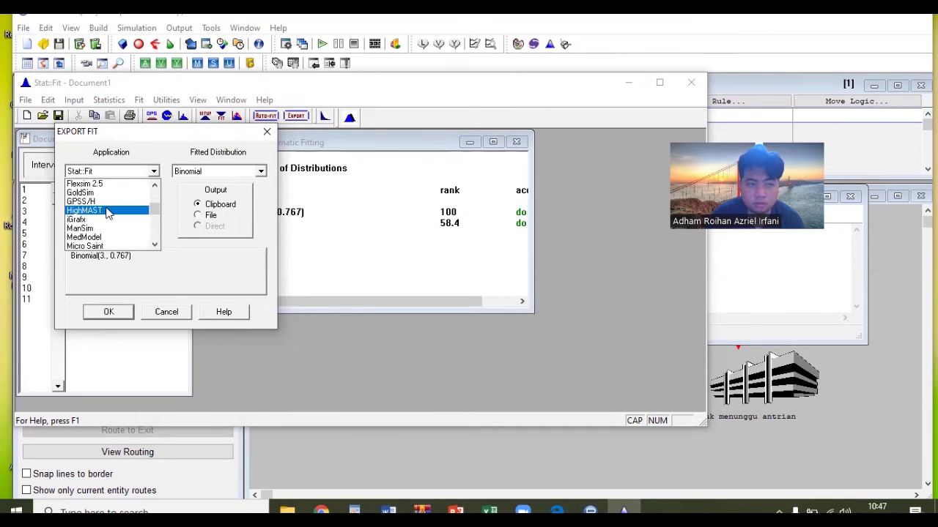
{"action": "scroll", "coordinate": [106, 213], "scroll_direction": "down", "scroll_amount": 4}
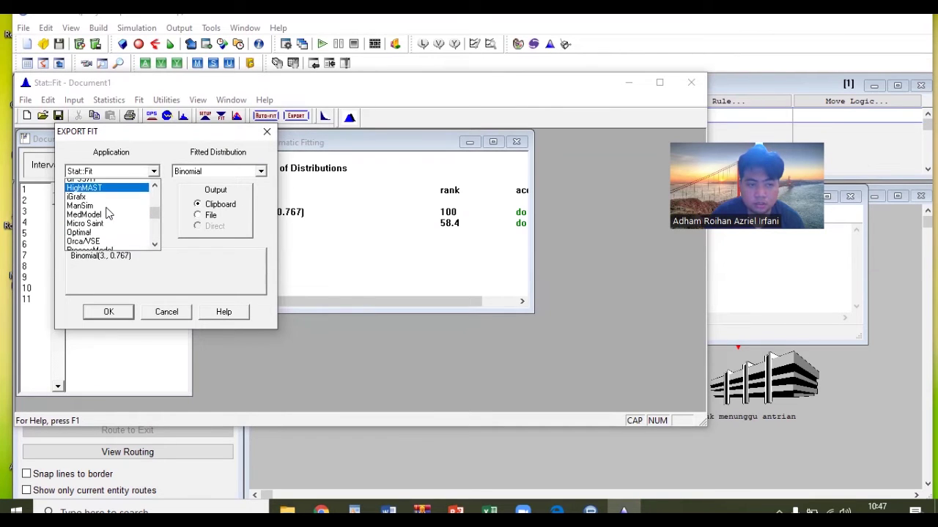
{"action": "left_click", "coordinate": [96, 230]}
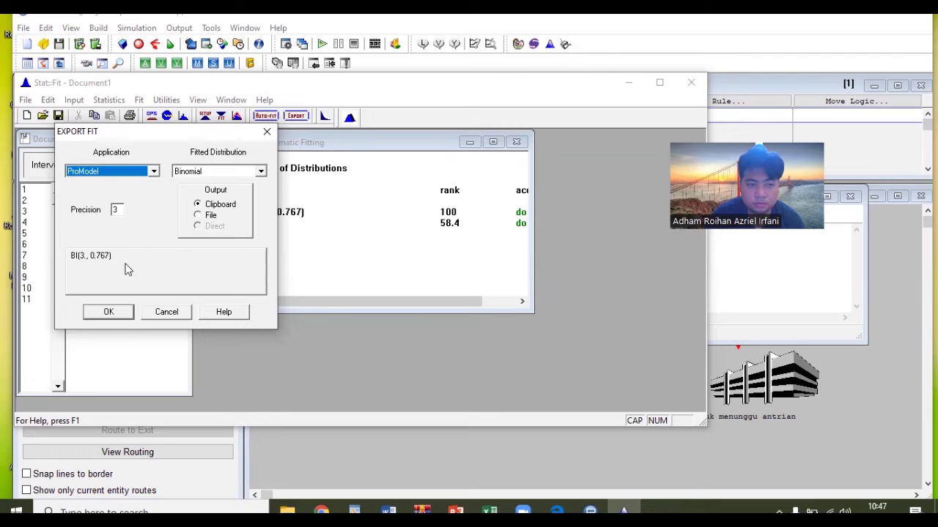
{"action": "left_click", "coordinate": [109, 313]}
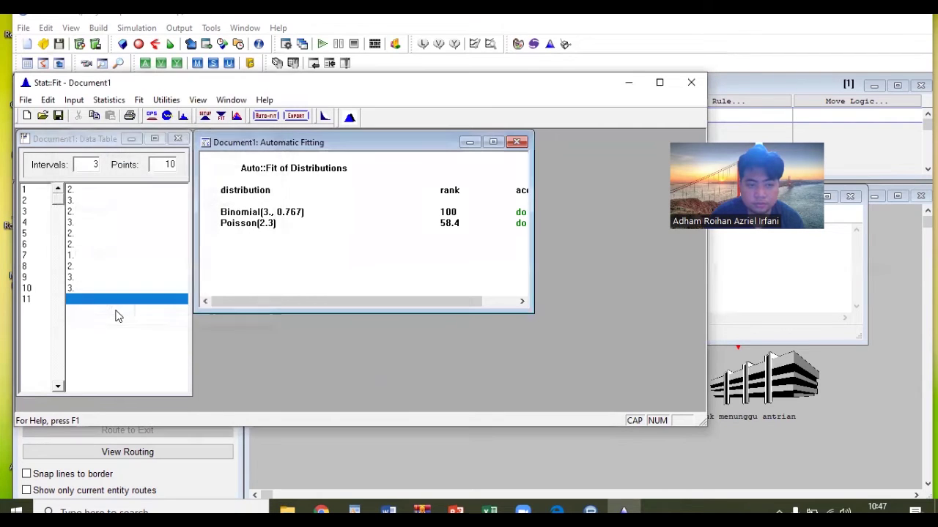
Step: Close Stat::Fit without saving and set the move logic to penduduk_menunggu_antrian in ProModel to MOVE FOR BI(3., 0.767)
{"action": "left_click", "coordinate": [688, 84]}
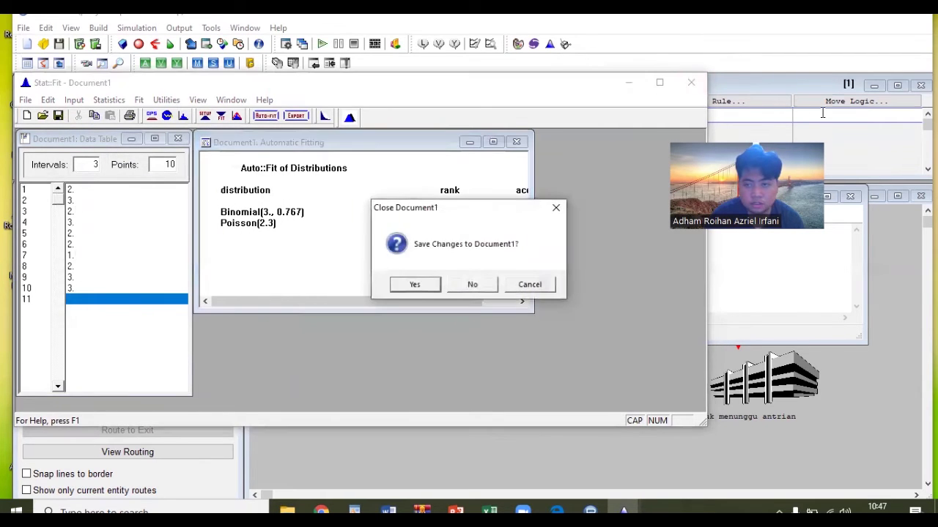
{"action": "left_click", "coordinate": [474, 285]}
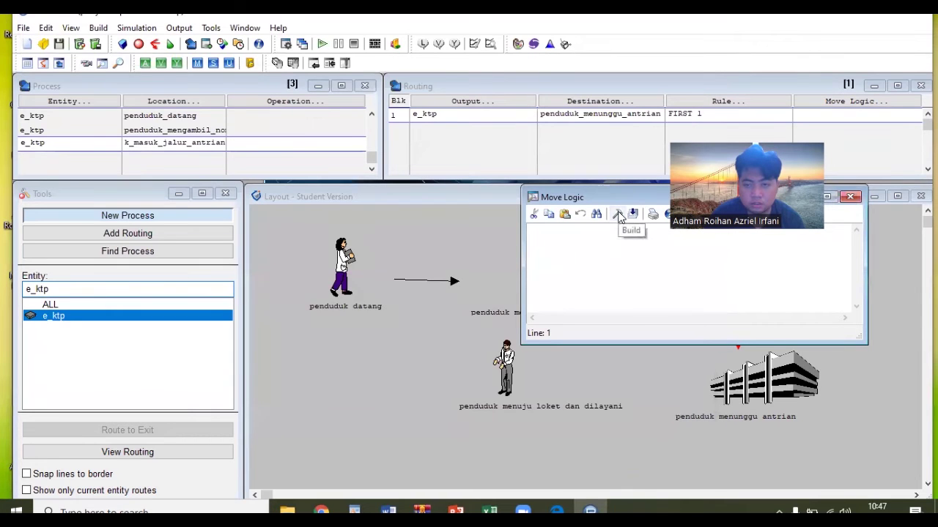
{"action": "left_click", "coordinate": [619, 216]}
{"action": "type", "text": "BI(3., 0.767)"}
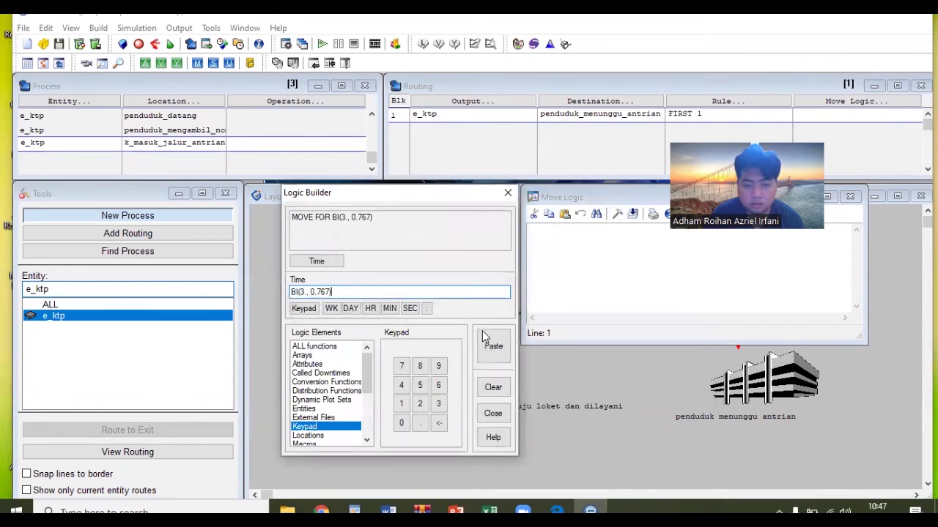
{"action": "left_click", "coordinate": [493, 346]}
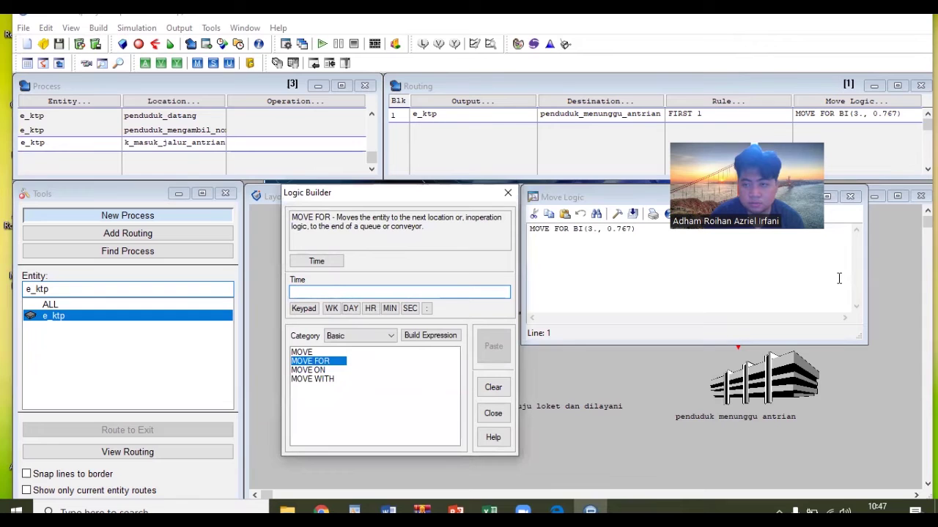
{"action": "left_click", "coordinate": [849, 197]}
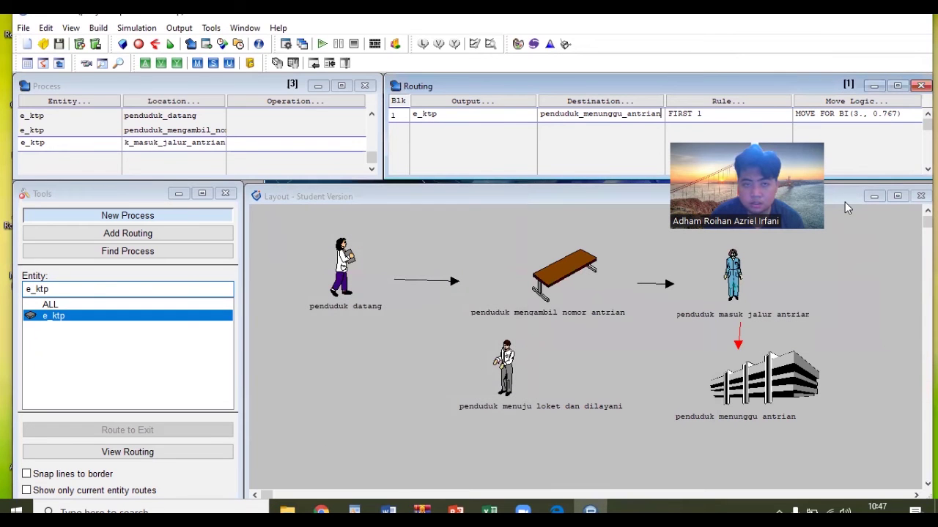
Step: Add a process record for e_ktp at the location penduduk_menunggu_antrian
{"action": "left_click", "coordinate": [70, 156]}
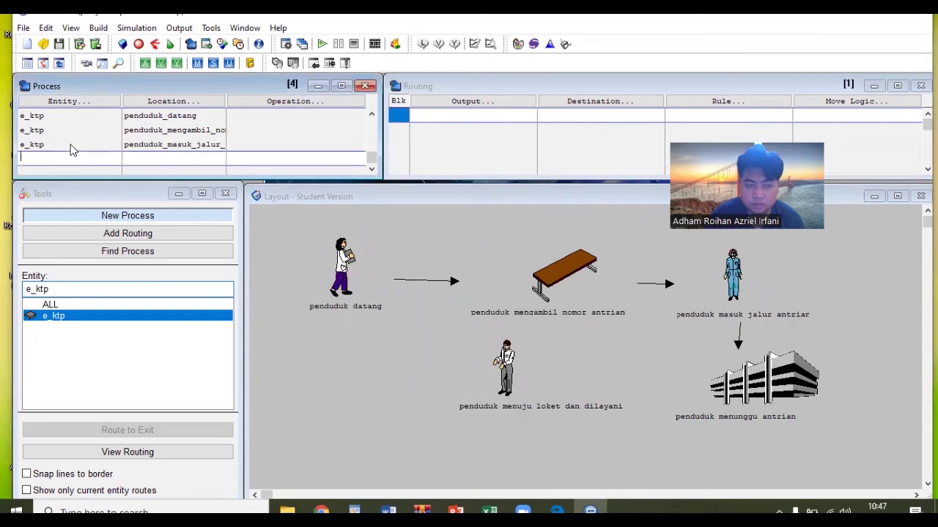
{"action": "left_click", "coordinate": [85, 106]}
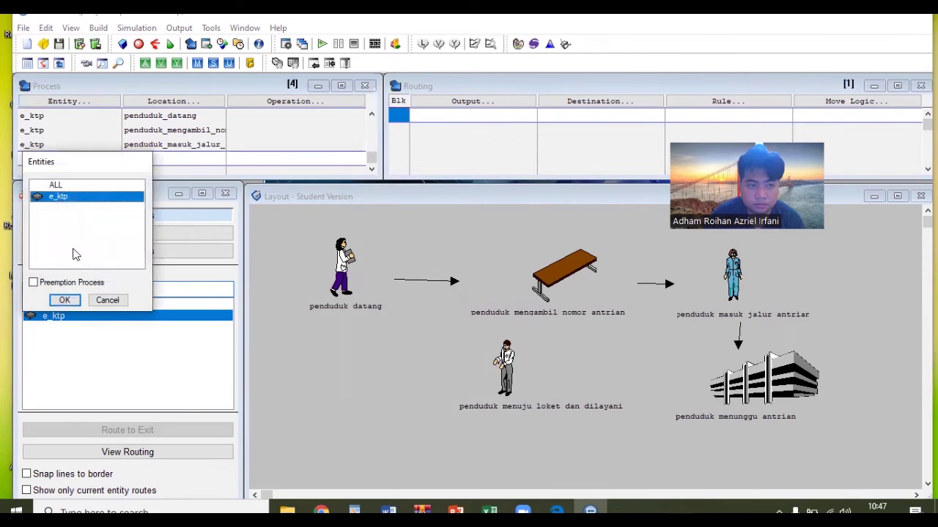
{"action": "left_click", "coordinate": [65, 300]}
{"action": "left_click", "coordinate": [177, 103]}
{"action": "left_click", "coordinate": [192, 229]}
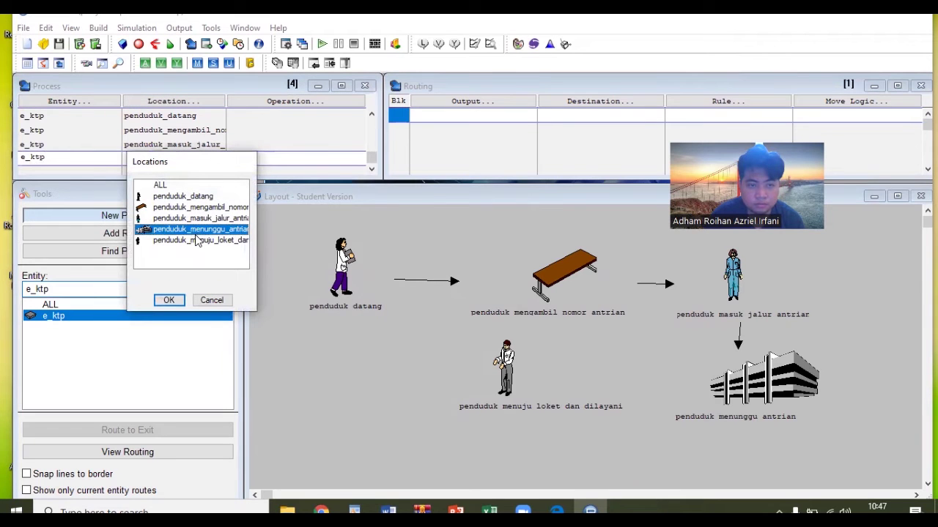
{"action": "left_click", "coordinate": [168, 299]}
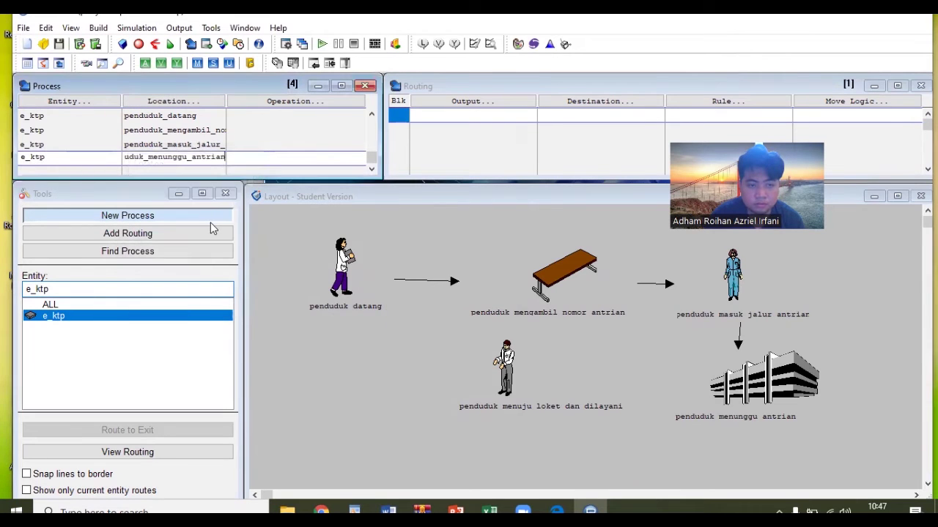
Step: Route the e_ktp output from penduduk_menunggu_antrian to penduduk_menuju_loket_dan_dilayani
{"action": "left_click", "coordinate": [484, 113]}
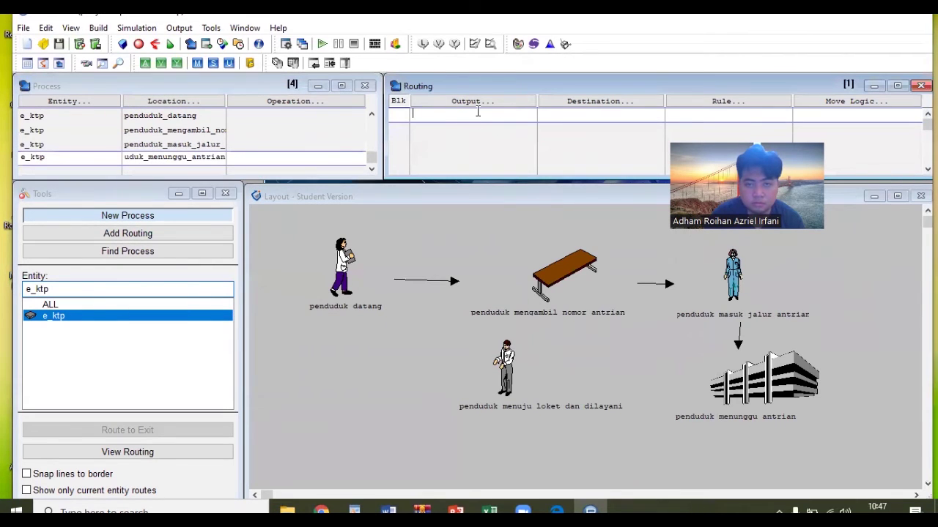
{"action": "left_click", "coordinate": [474, 102]}
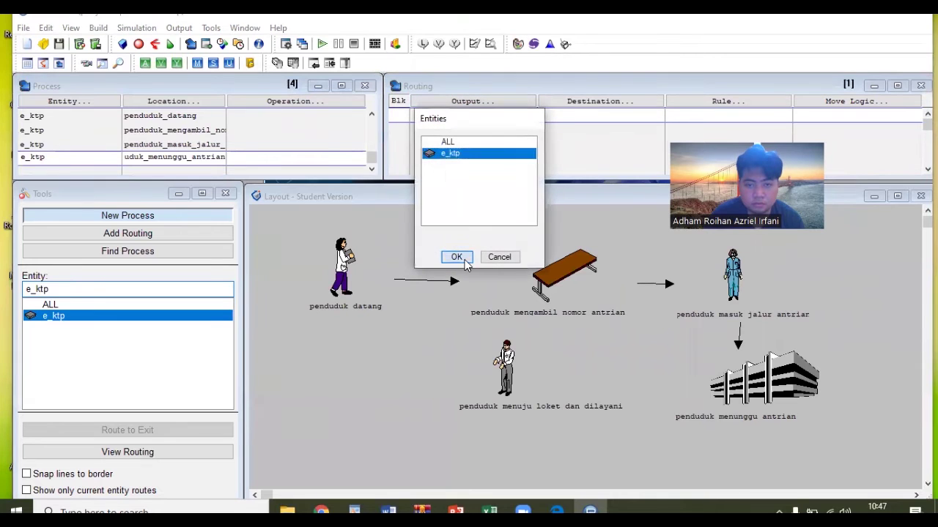
{"action": "left_click", "coordinate": [454, 256]}
{"action": "left_click", "coordinate": [600, 101]}
{"action": "left_click", "coordinate": [581, 186]}
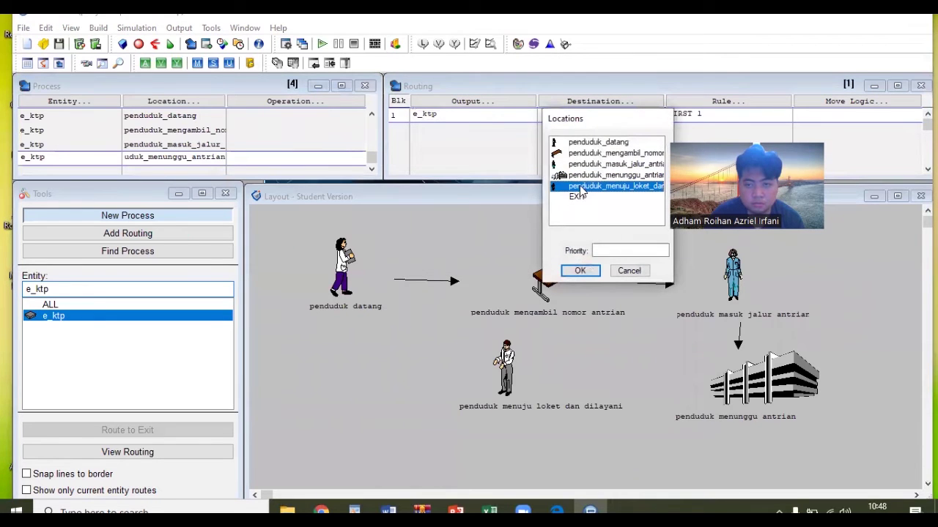
{"action": "left_click", "coordinate": [583, 271]}
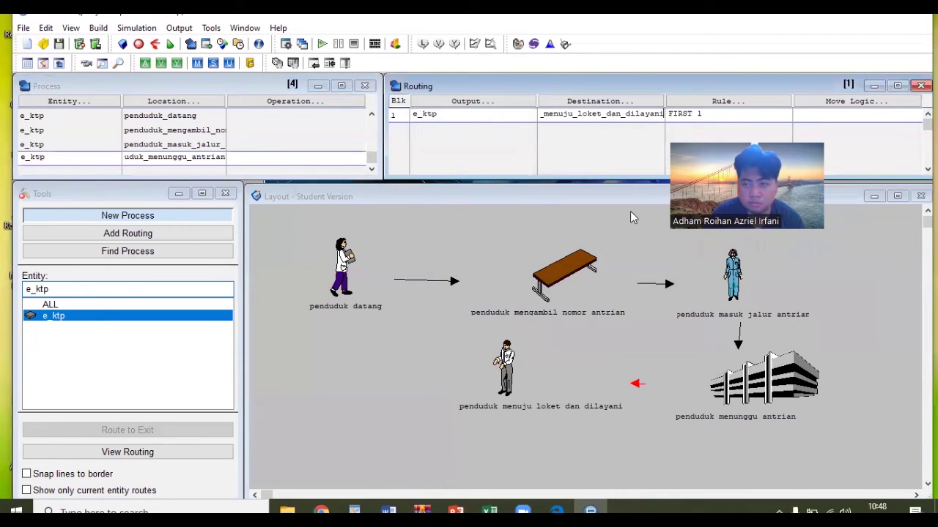
Step: For the move logic to penduduk_menuju_loket_dan_dilayani, enter the Stat::Fit data points 40, 50, 30, 25, 25, 35, 45, 15, 15 and 35
{"action": "left_click", "coordinate": [849, 107]}
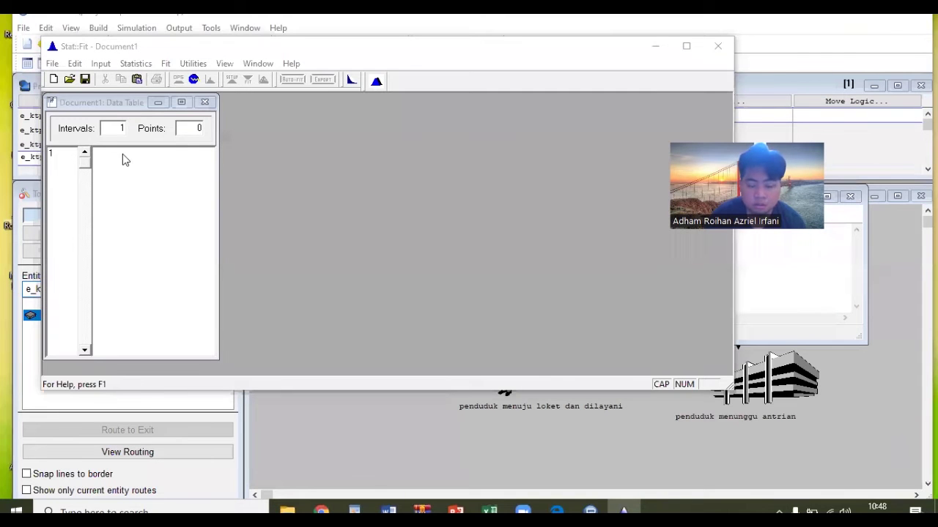
{"action": "left_click", "coordinate": [123, 155]}
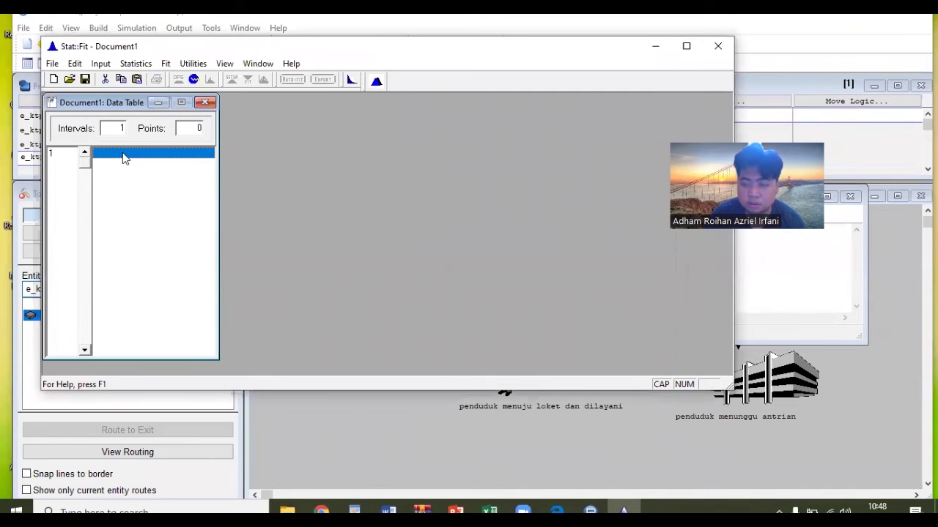
{"action": "type", "text": "40"}
{"action": "key", "text": "Return"}
{"action": "type", "text": "50"}
{"action": "key", "text": "Return"}
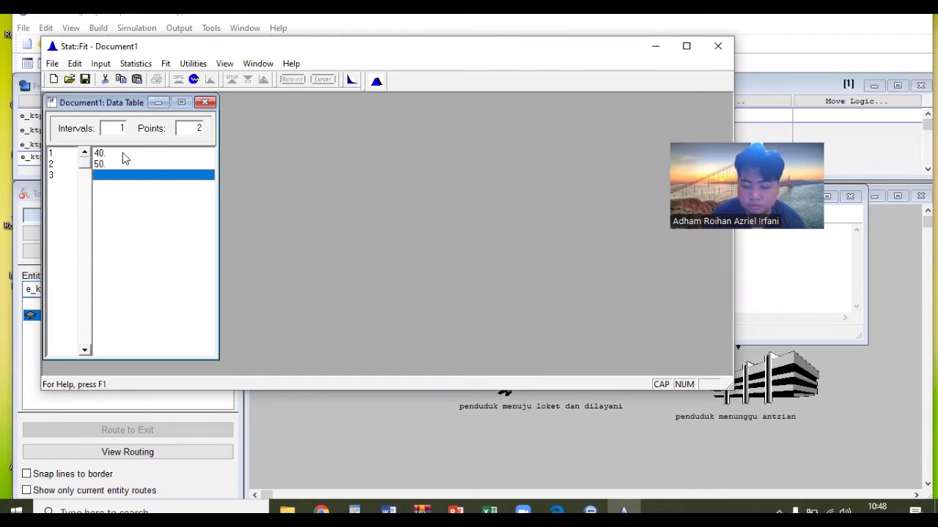
{"action": "type", "text": "30"}
{"action": "key", "text": "Return"}
{"action": "type", "text": "25"}
{"action": "key", "text": "Return"}
{"action": "type", "text": "25"}
{"action": "key", "text": "Return"}
{"action": "type", "text": "35"}
{"action": "key", "text": "Return"}
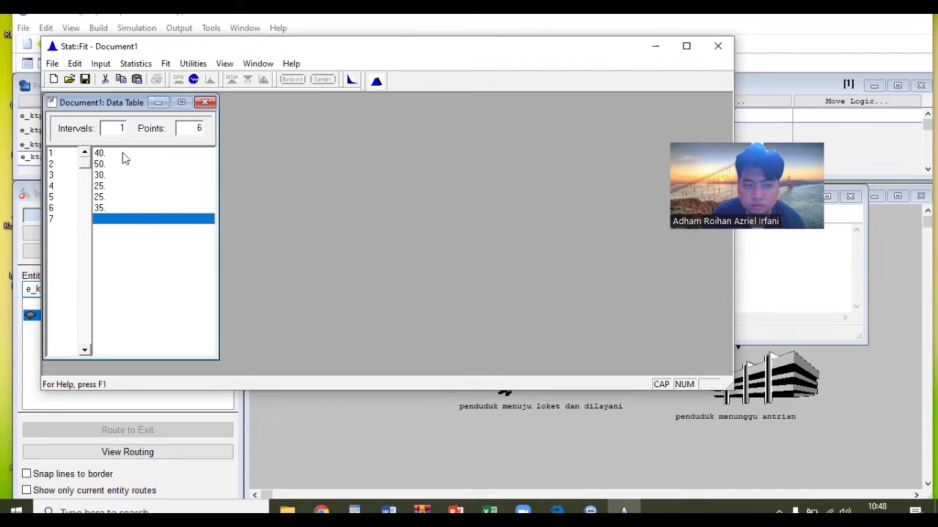
{"action": "type", "text": "45"}
{"action": "key", "text": "Return"}
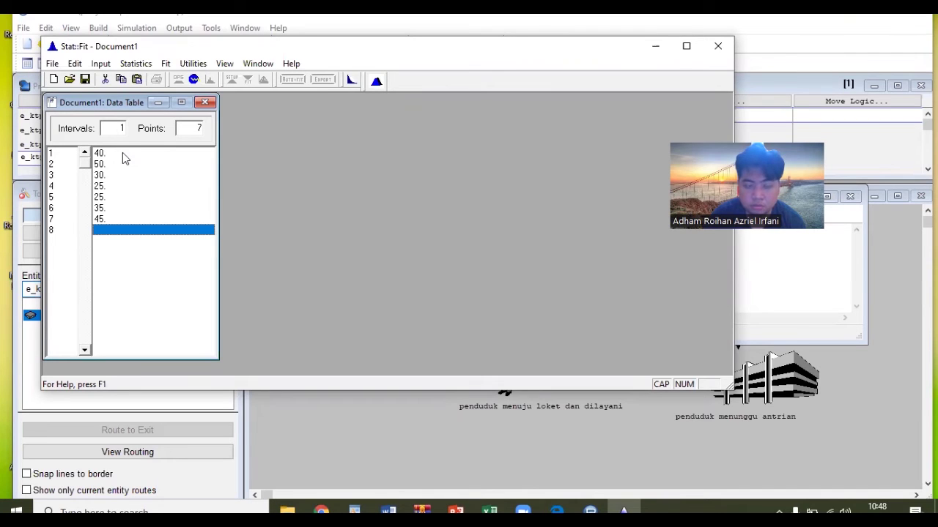
{"action": "type", "text": "15"}
{"action": "key", "text": "Return"}
{"action": "type", "text": "1"}
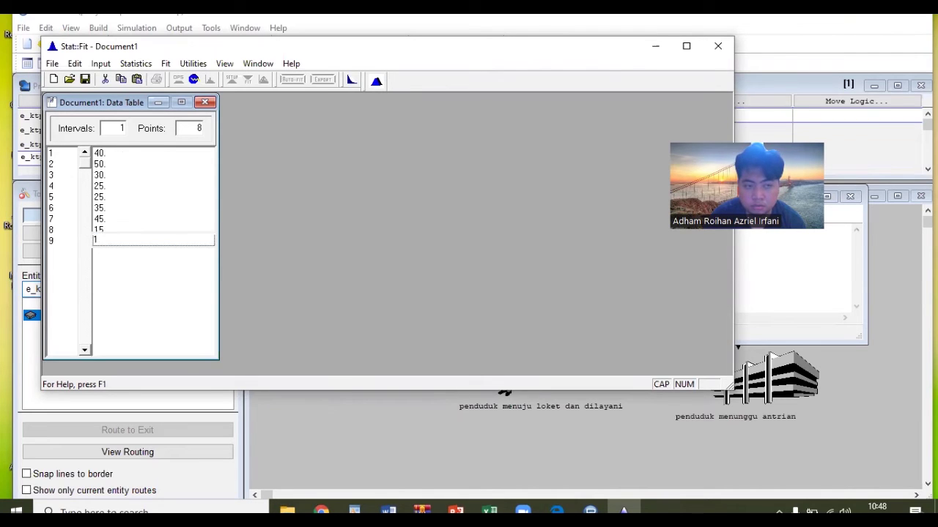
{"action": "type", "text": "5"}
{"action": "key", "text": "Return"}
{"action": "type", "text": "35"}
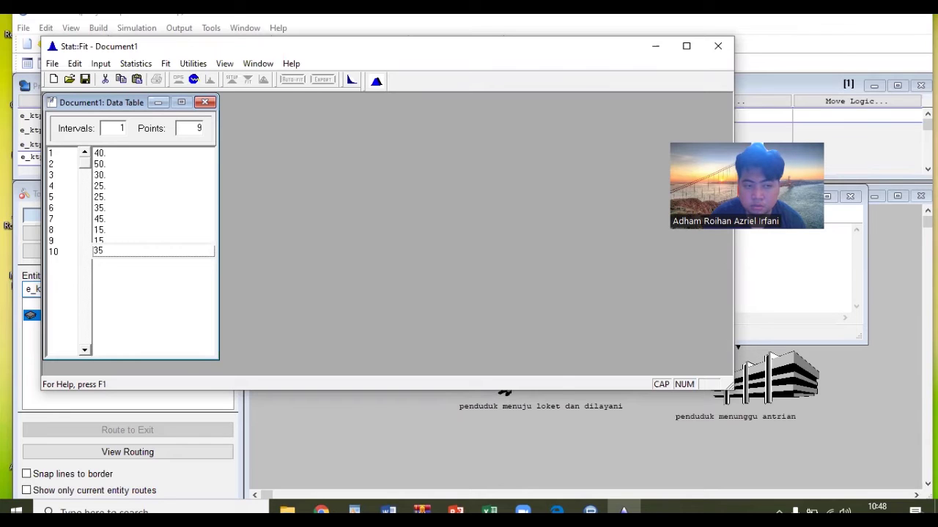
{"action": "key", "text": "Return"}
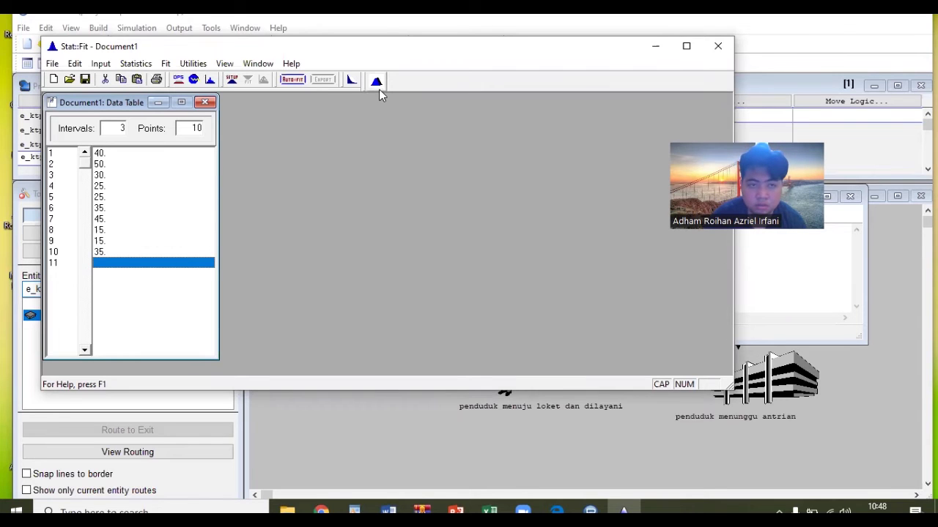
Step: Auto-fit discrete distributions to the ten data points and widen the fitting results
{"action": "left_click", "coordinate": [293, 80]}
{"action": "left_click", "coordinate": [215, 170]}
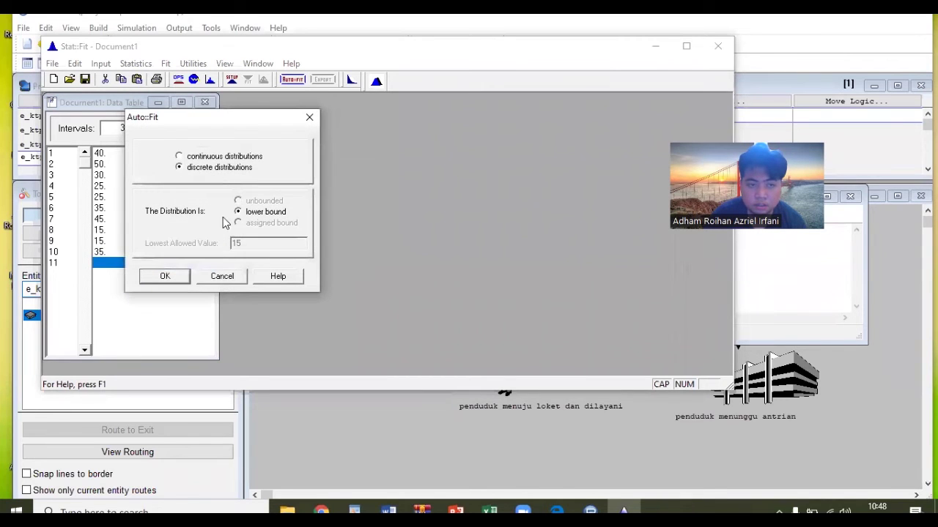
{"action": "left_click", "coordinate": [181, 277]}
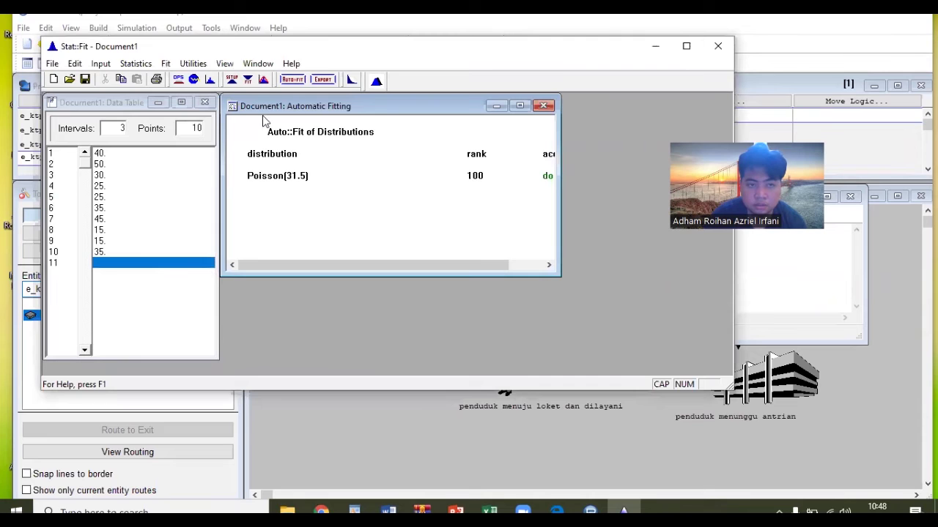
{"action": "left_click_drag", "start_coordinate": [561, 167], "coordinate": [577, 168]}
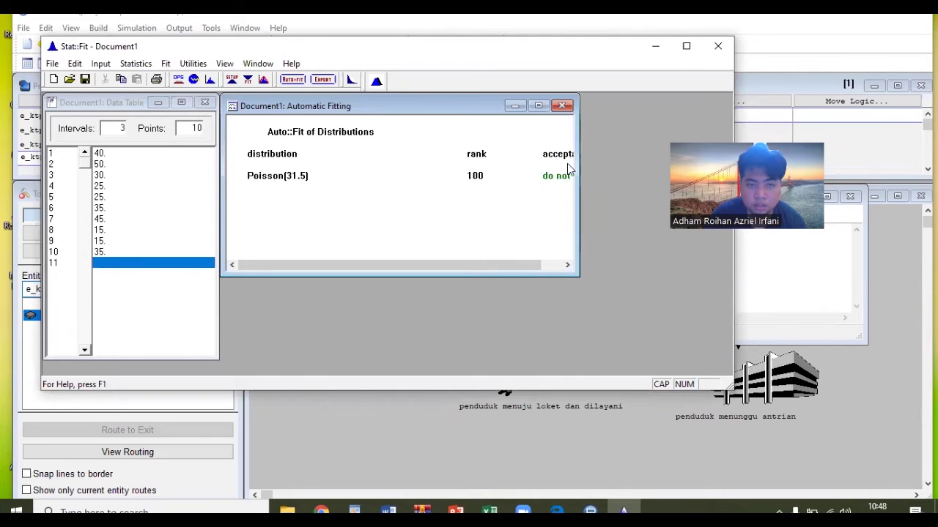
Step: Export the Poisson fit P(31.5) to the clipboard in ProModel format
{"action": "left_click", "coordinate": [323, 79]}
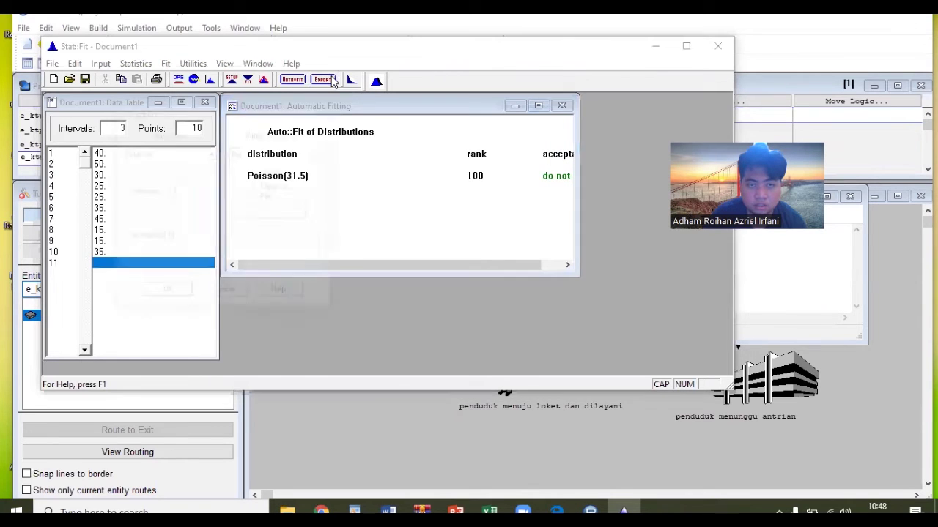
{"action": "left_click", "coordinate": [203, 156]}
{"action": "left_click", "coordinate": [211, 168]}
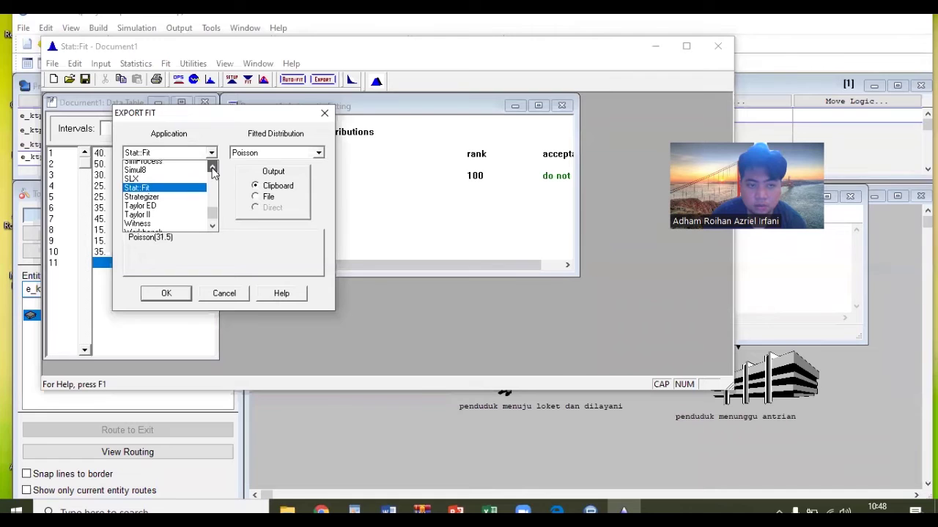
{"action": "left_click", "coordinate": [135, 163]}
{"action": "left_click", "coordinate": [211, 153]}
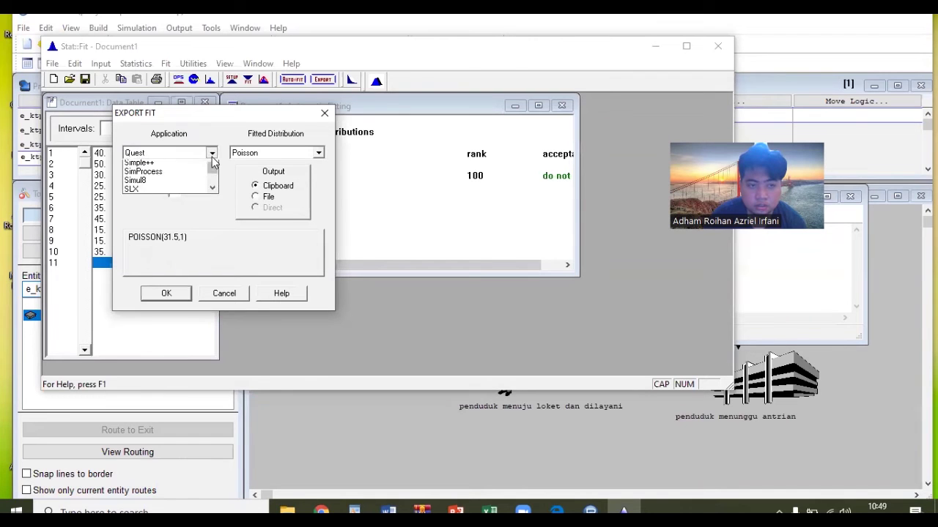
{"action": "left_click", "coordinate": [212, 167]}
{"action": "left_click", "coordinate": [180, 181]}
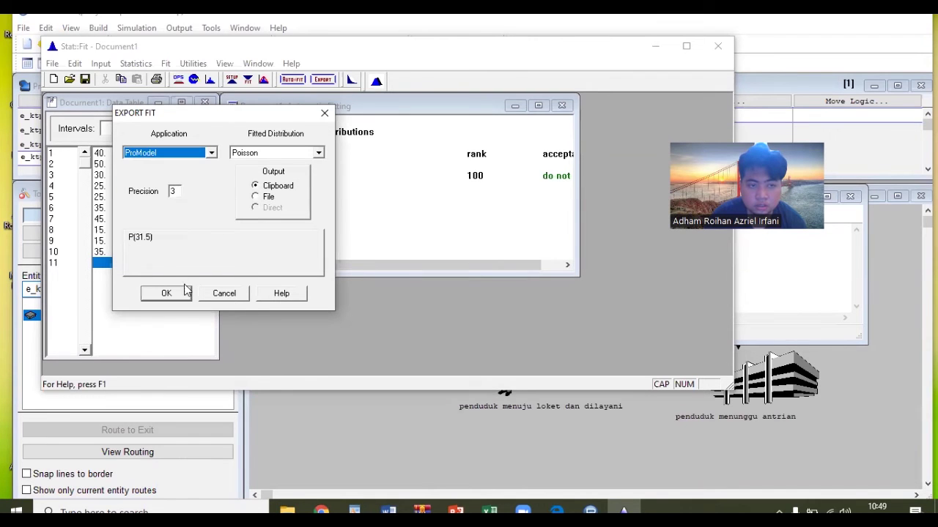
{"action": "left_click", "coordinate": [166, 293]}
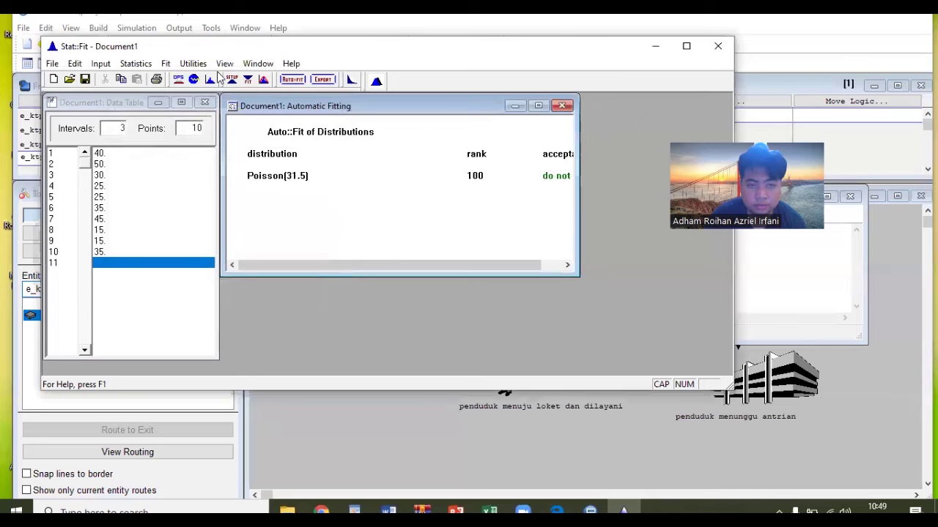
Step: Close Stat::Fit without saving and set the move logic to penduduk_menuju_loket_dan_dilayani in ProModel to MOVE FOR P(31.5)
{"action": "left_click", "coordinate": [718, 46]}
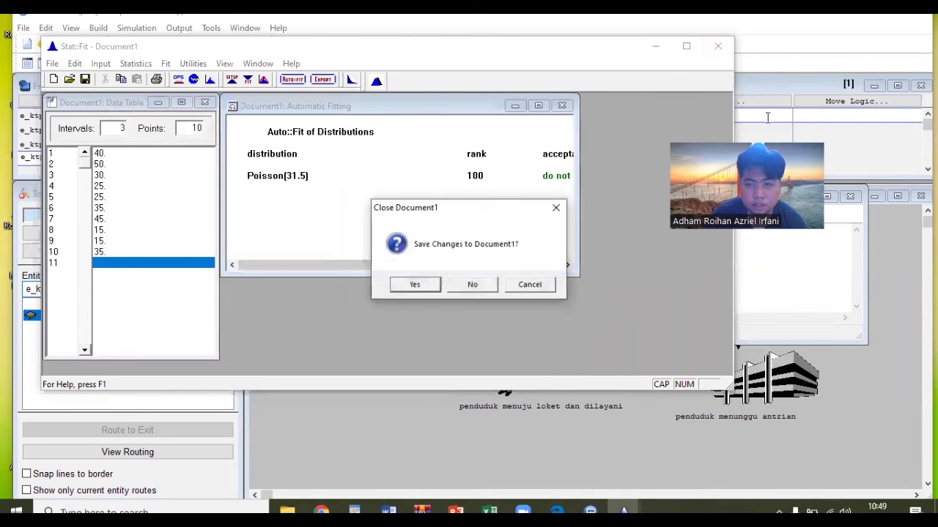
{"action": "left_click", "coordinate": [468, 285]}
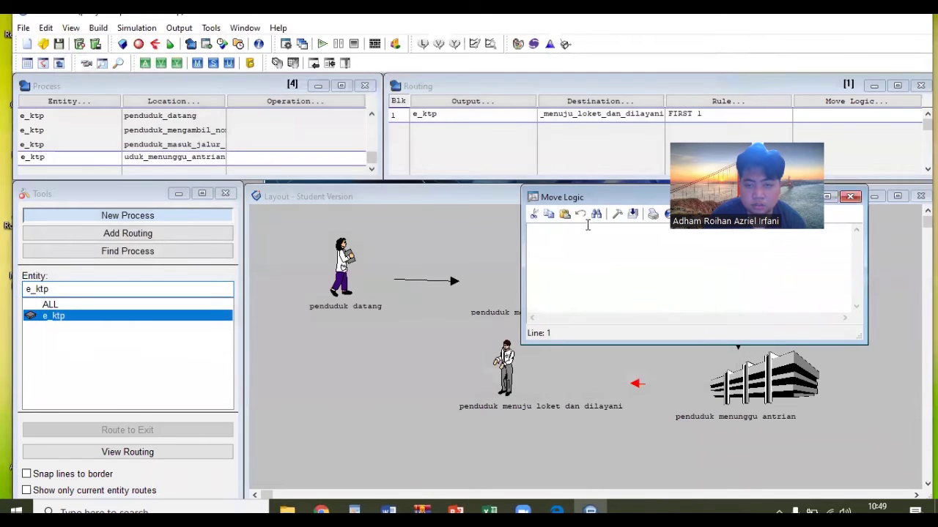
{"action": "left_click", "coordinate": [617, 214]}
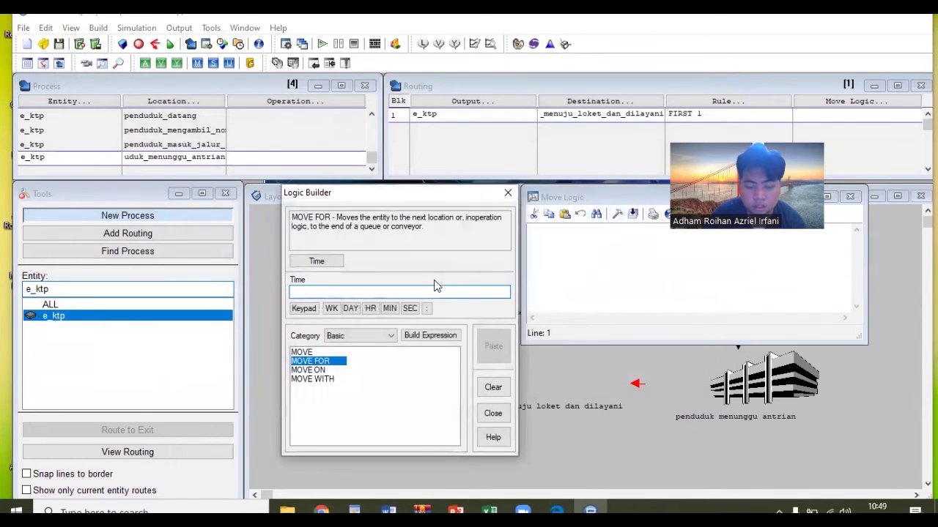
{"action": "type", "text": "P(31.5)"}
{"action": "left_click", "coordinate": [493, 346]}
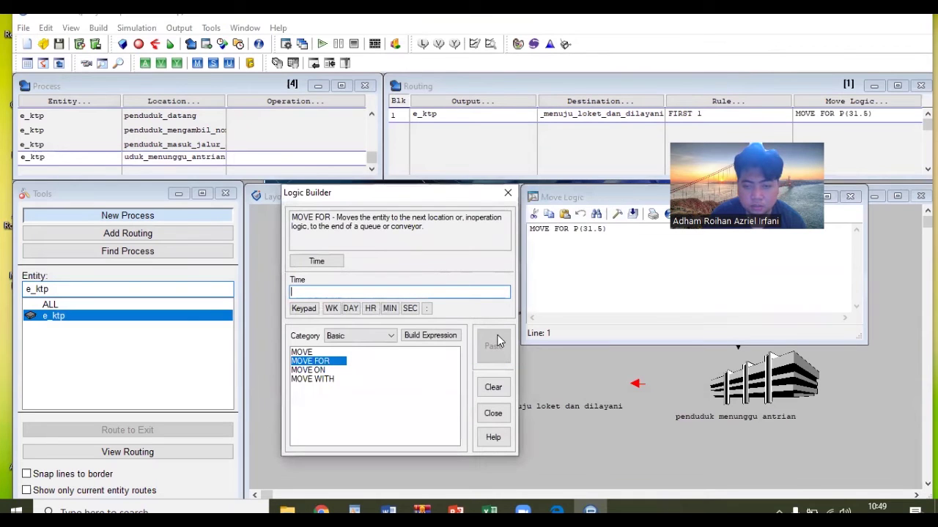
{"action": "left_click", "coordinate": [858, 197]}
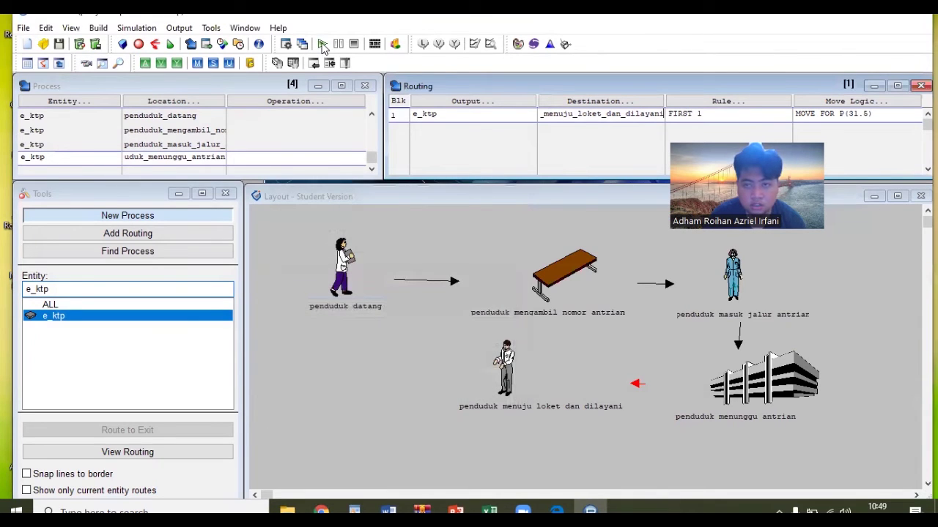
Step: Add a process record for e_ktp at the location penduduk_menuju_loket_dan_dilayani
{"action": "left_click", "coordinate": [82, 159]}
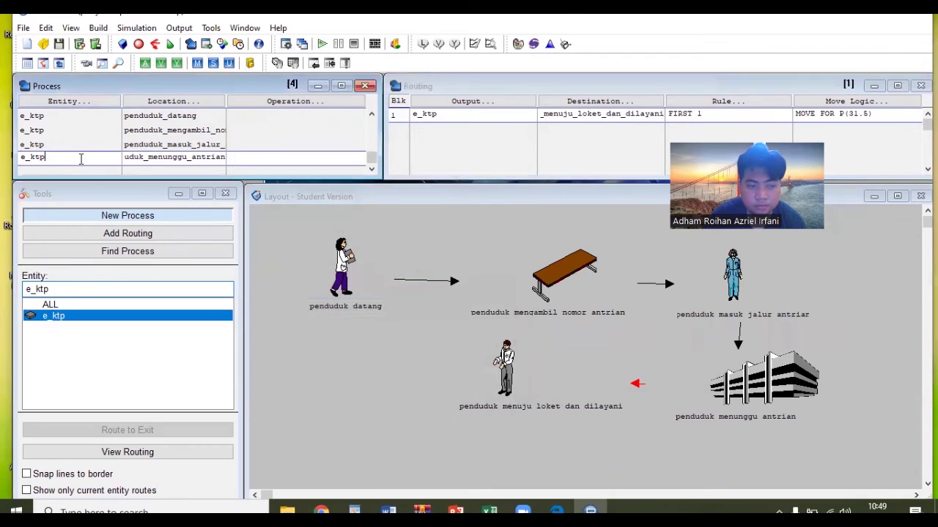
{"action": "key", "text": "Return"}
{"action": "left_click", "coordinate": [93, 100]}
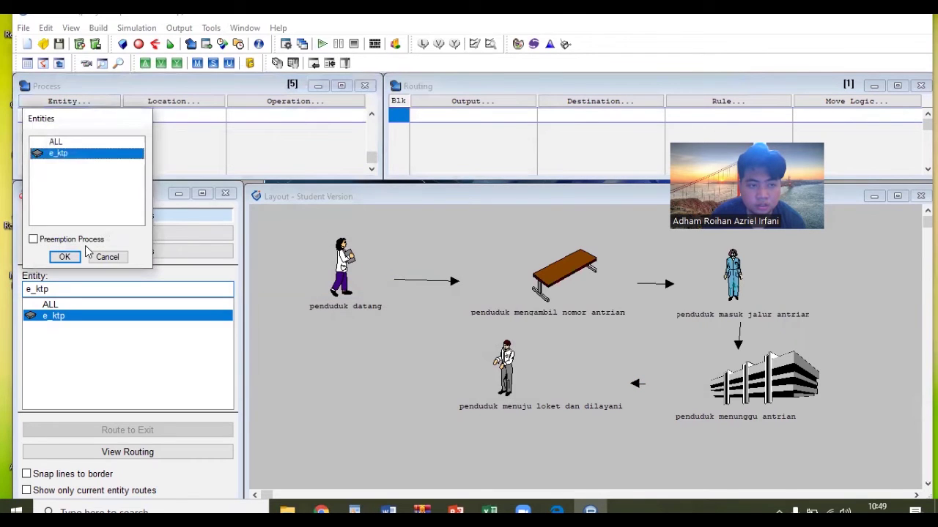
{"action": "left_click", "coordinate": [73, 256]}
{"action": "left_click", "coordinate": [147, 102]}
{"action": "left_click", "coordinate": [179, 196]}
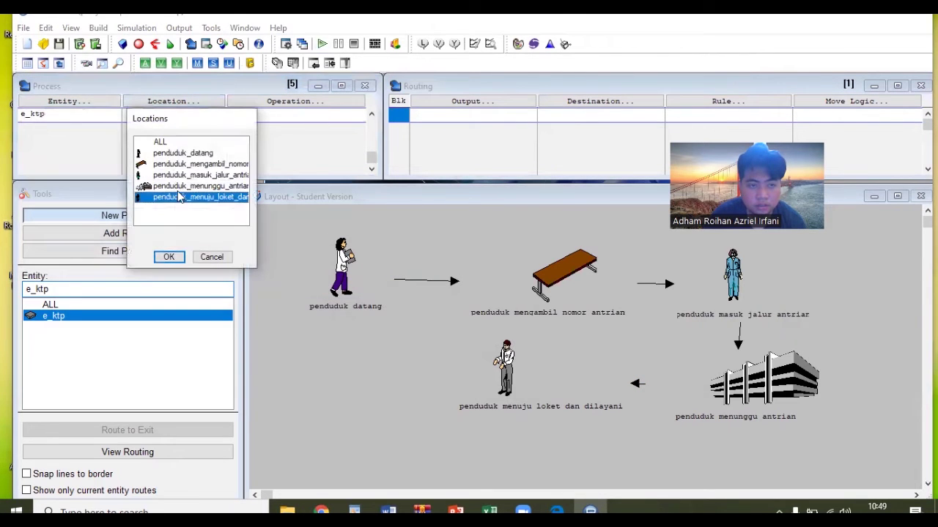
{"action": "left_click", "coordinate": [169, 258]}
Step: Route the e_ktp output from penduduk_menuju_loket_dan_dilayani to EXIT
{"action": "left_click", "coordinate": [450, 102]}
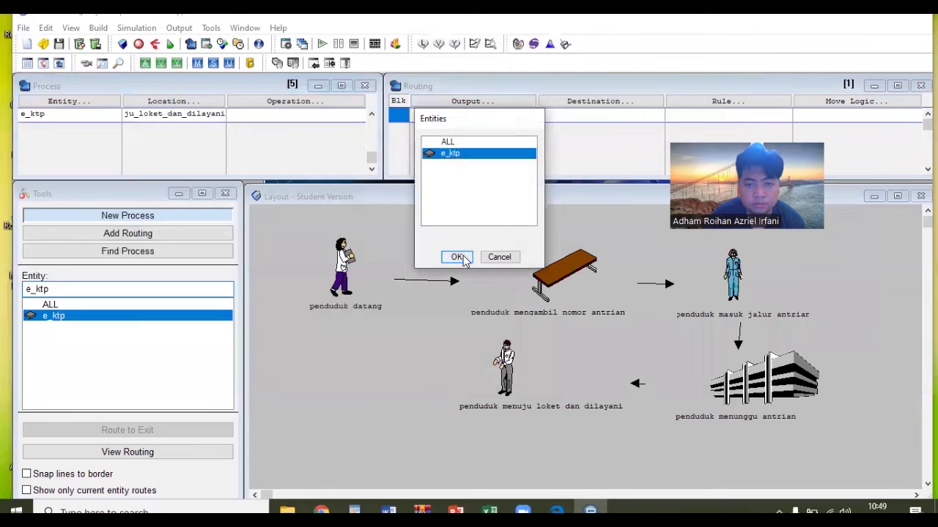
{"action": "left_click", "coordinate": [453, 257]}
{"action": "left_click", "coordinate": [586, 110]}
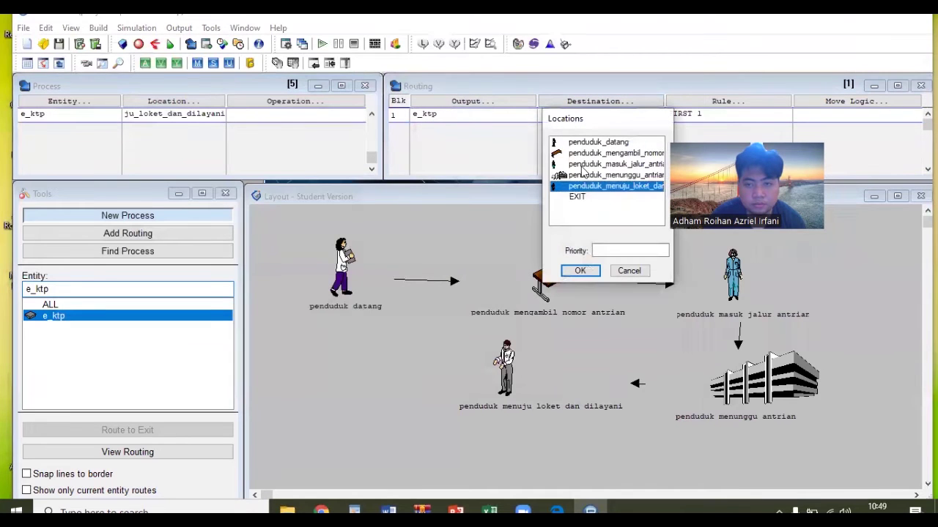
{"action": "left_click", "coordinate": [577, 197]}
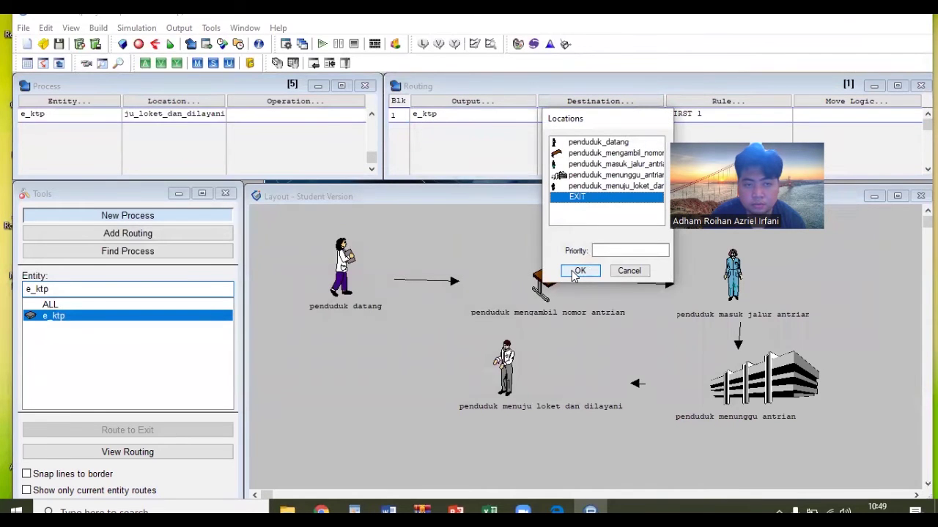
{"action": "left_click", "coordinate": [578, 271]}
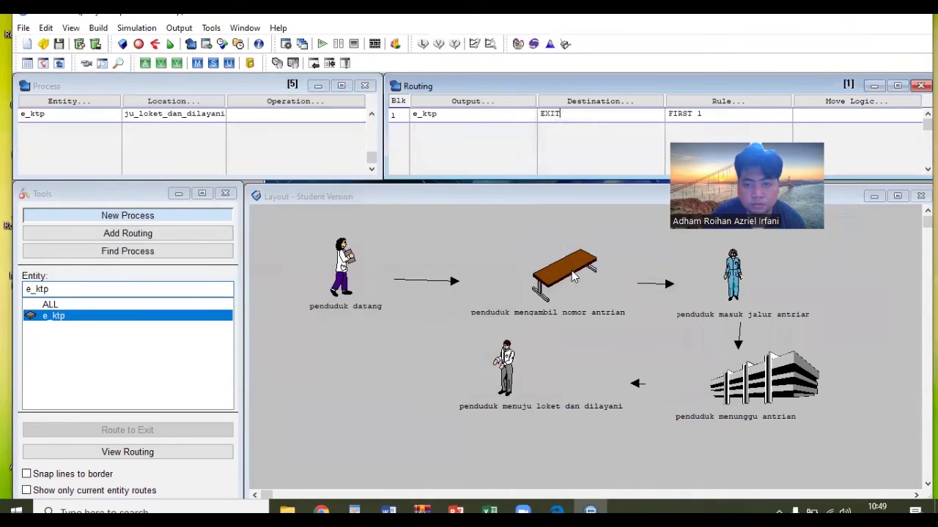
Step: For the move logic to EXIT, enter the Stat::Fit data points 4, 3, 5, 3, 6, 3, 3, 5, 4 and 5
{"action": "left_click", "coordinate": [819, 104]}
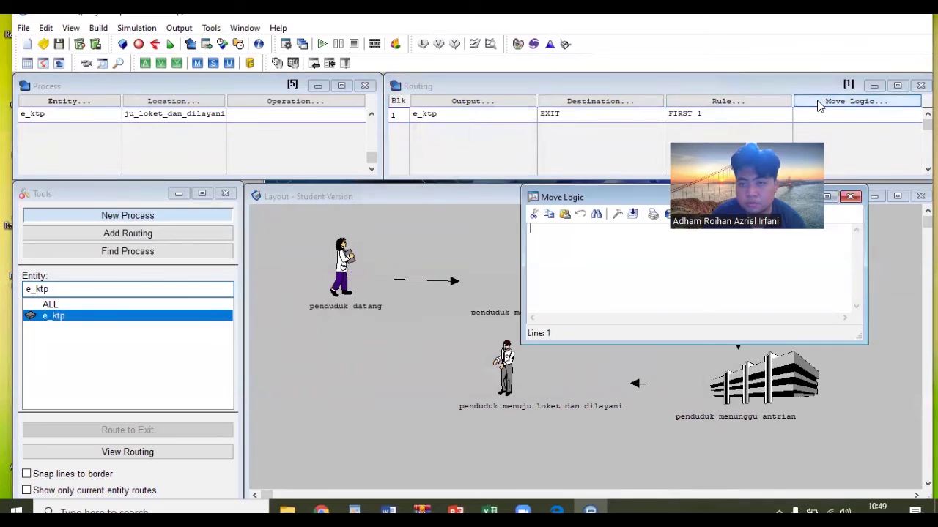
{"action": "left_click", "coordinate": [803, 139]}
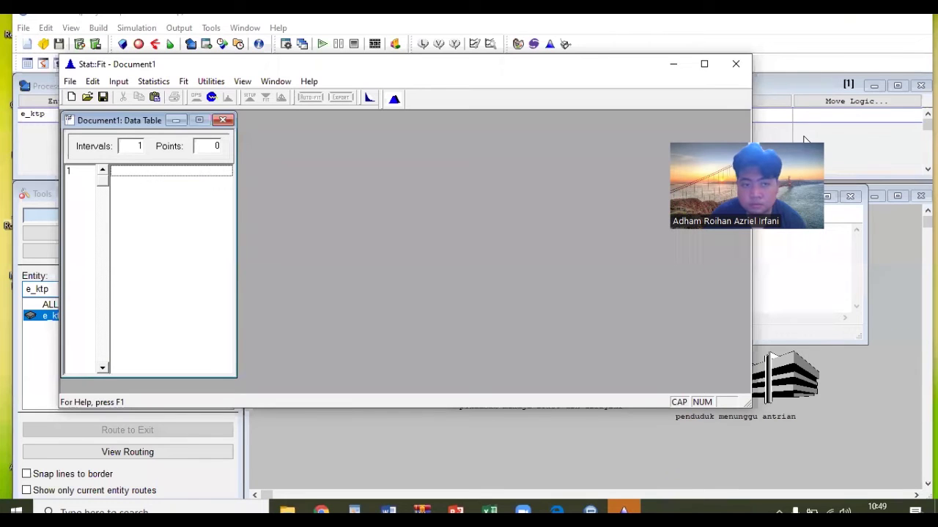
{"action": "left_click", "coordinate": [154, 172]}
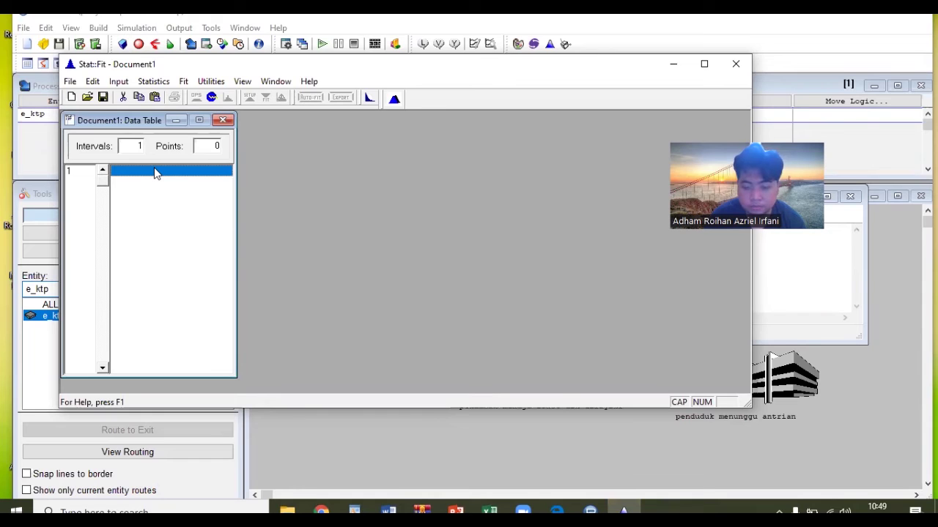
{"action": "type", "text": "4"}
{"action": "key", "text": "Return"}
{"action": "type", "text": "3"}
{"action": "key", "text": "Return"}
{"action": "type", "text": "5"}
{"action": "key", "text": "Return"}
{"action": "type", "text": "3"}
{"action": "key", "text": "Return"}
{"action": "type", "text": "6"}
{"action": "key", "text": "Return"}
{"action": "type", "text": "3"}
{"action": "key", "text": "Return"}
{"action": "type", "text": "3"}
{"action": "key", "text": "Return"}
{"action": "type", "text": "5"}
{"action": "key", "text": "Return"}
{"action": "type", "text": "4"}
{"action": "key", "text": "Return"}
{"action": "type", "text": "5"}
{"action": "key", "text": "Return"}
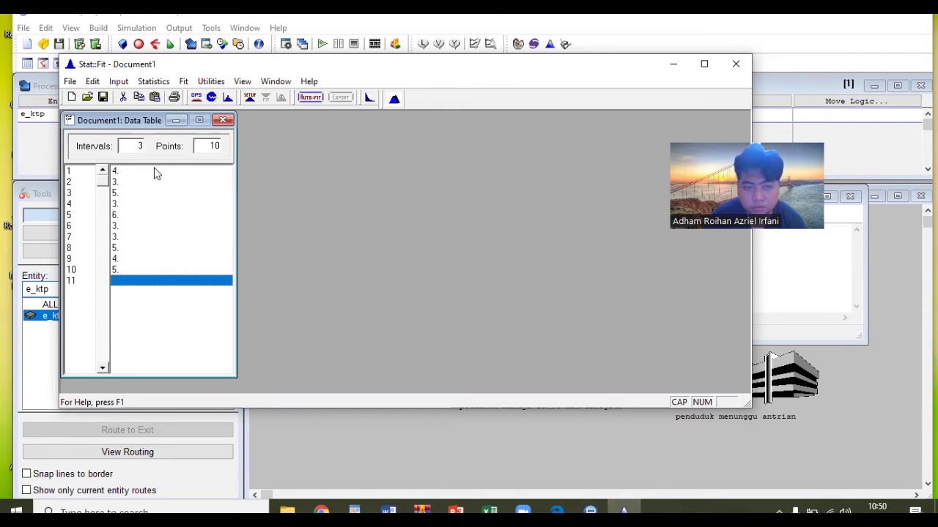
Step: Run Auto::Fit on the ten data points with discrete distributions and a lower bound
{"action": "left_click", "coordinate": [305, 103]}
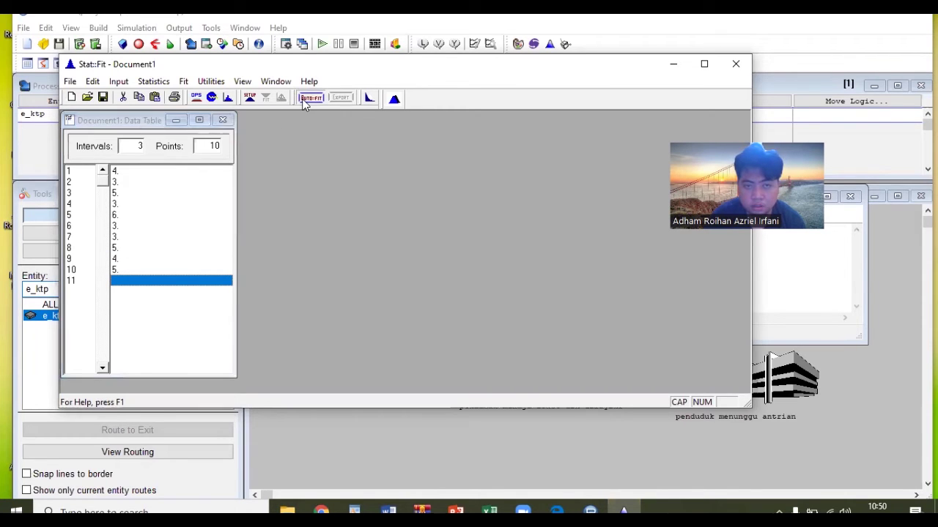
{"action": "left_click", "coordinate": [202, 186]}
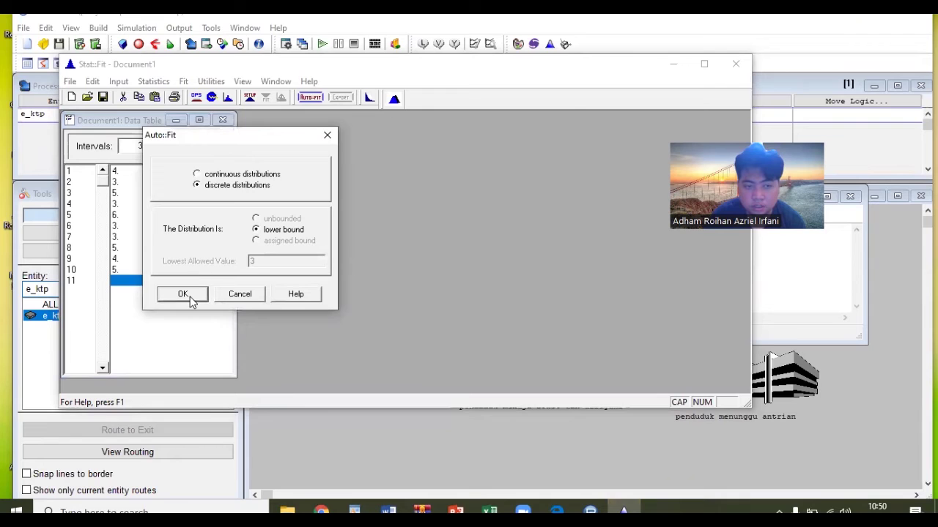
{"action": "left_click", "coordinate": [192, 294]}
Step: Export the fitted Binomial distribution to the clipboard in ProModel format
{"action": "left_click", "coordinate": [344, 196]}
{"action": "left_click", "coordinate": [340, 98]}
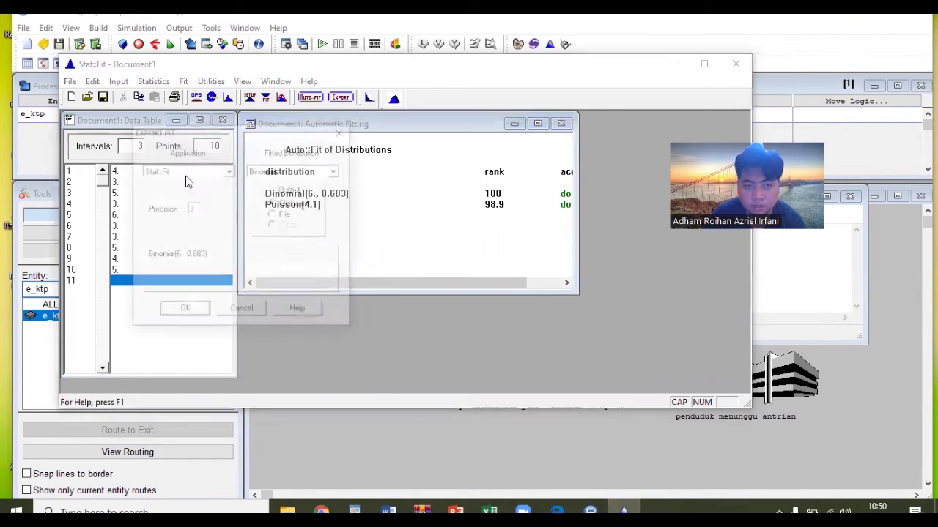
{"action": "left_click", "coordinate": [230, 170]}
{"action": "left_click", "coordinate": [229, 185]}
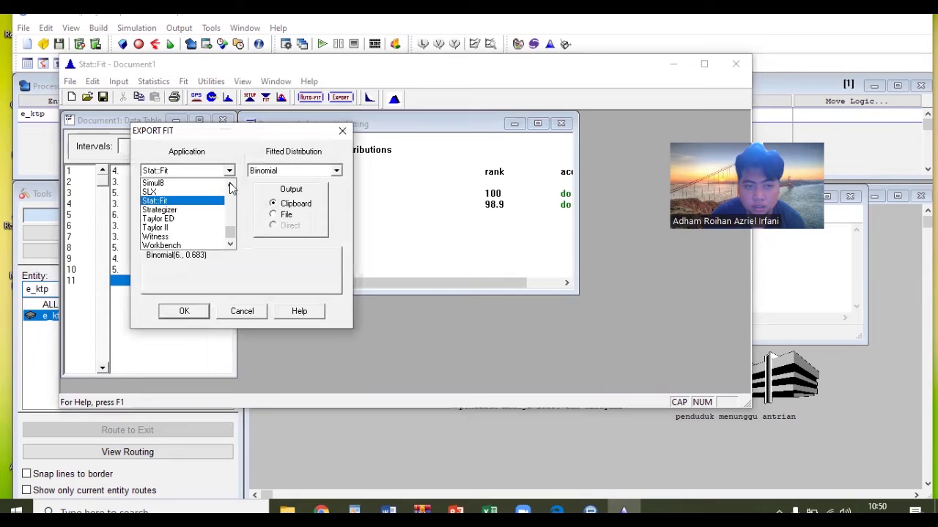
{"action": "left_click", "coordinate": [230, 185]}
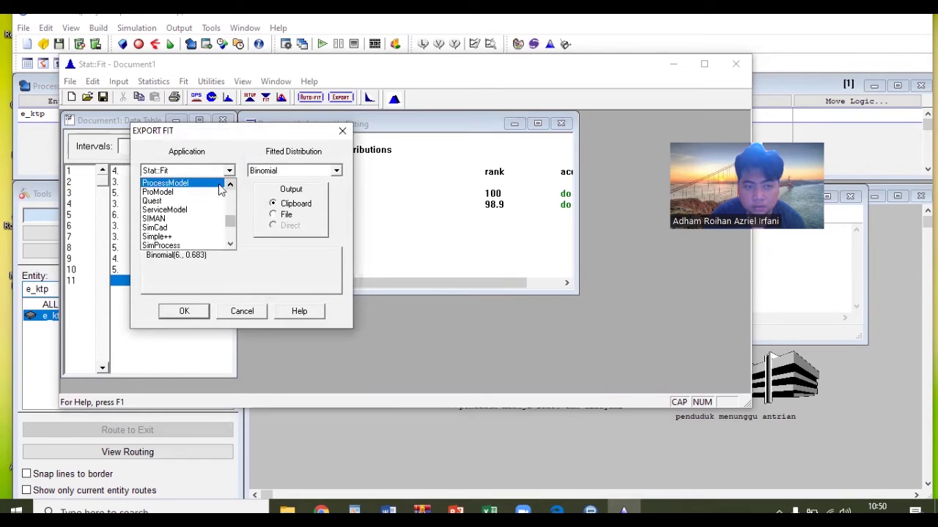
{"action": "left_click", "coordinate": [158, 181]}
{"action": "left_click", "coordinate": [178, 311]}
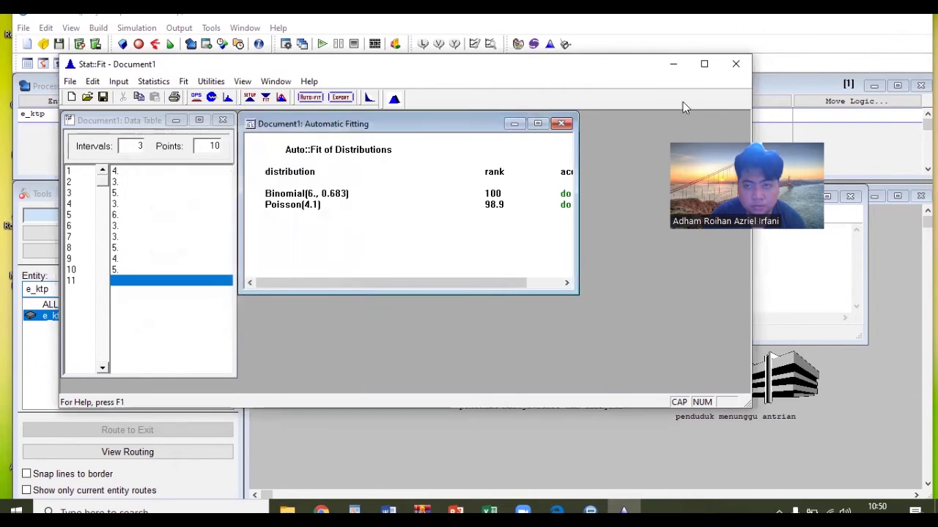
Step: Close Stat::Fit without saving and set the move logic to EXIT in ProModel to MOVE FOR BI(6., 0.683)
{"action": "left_click", "coordinate": [735, 64]}
{"action": "left_click", "coordinate": [476, 284]}
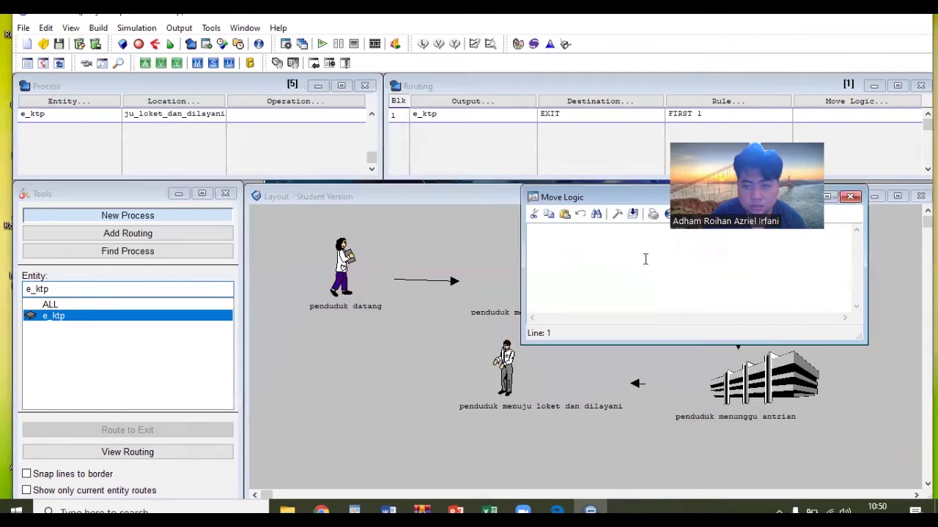
{"action": "left_click", "coordinate": [596, 214]}
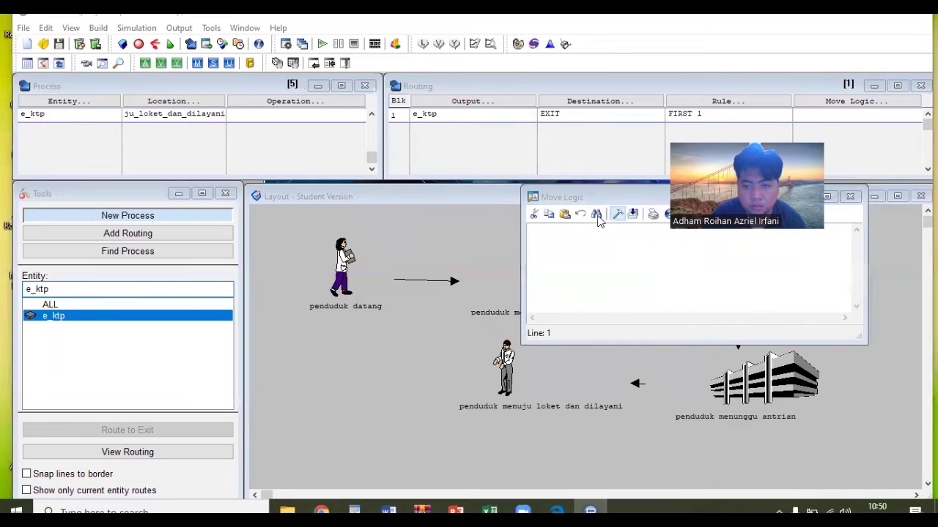
{"action": "type", "text": "BI(6., 0.683)"}
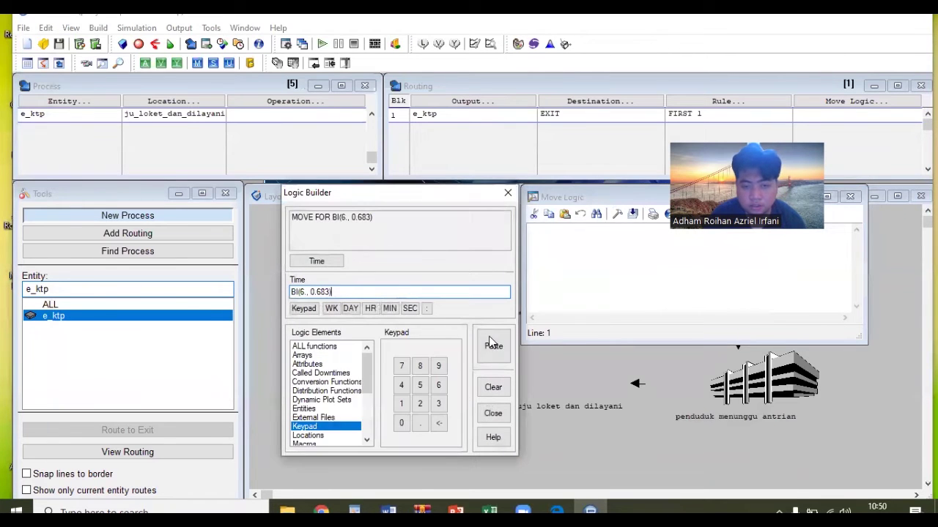
{"action": "left_click", "coordinate": [493, 346]}
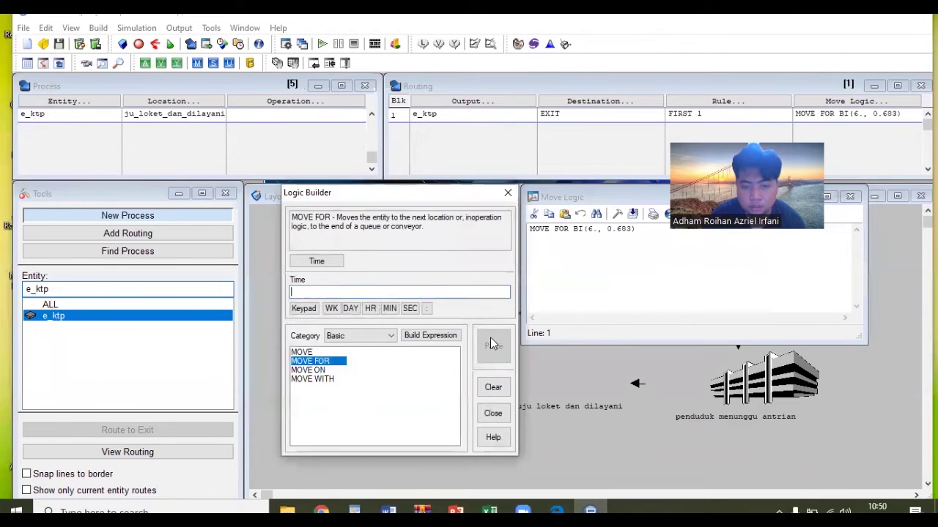
{"action": "left_click", "coordinate": [849, 198]}
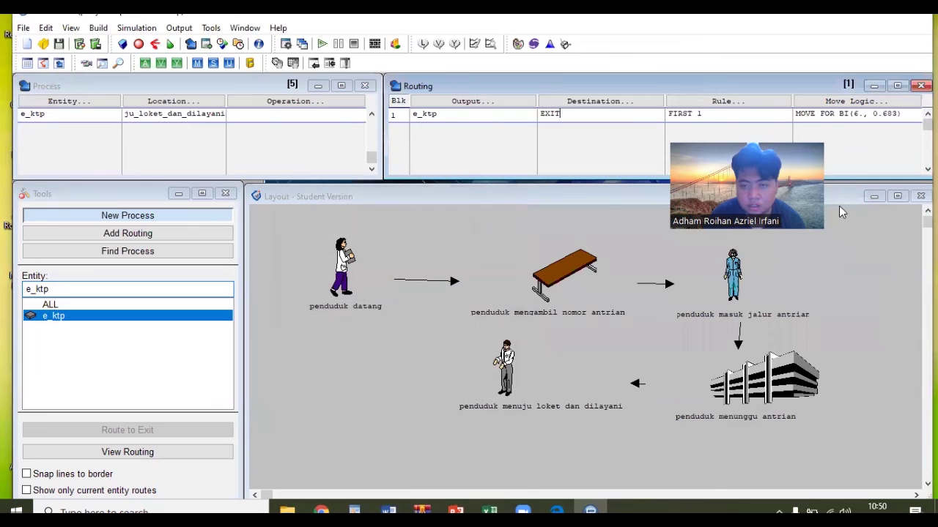
Step: Review the routing and move logic of each e_ktp process record from penduduk_datang through penduduk_menuju_loket_dan_dilayani
{"action": "left_click", "coordinate": [373, 116]}
{"action": "left_click", "coordinate": [372, 116]}
{"action": "left_click", "coordinate": [372, 116]}
{"action": "left_click", "coordinate": [372, 116]}
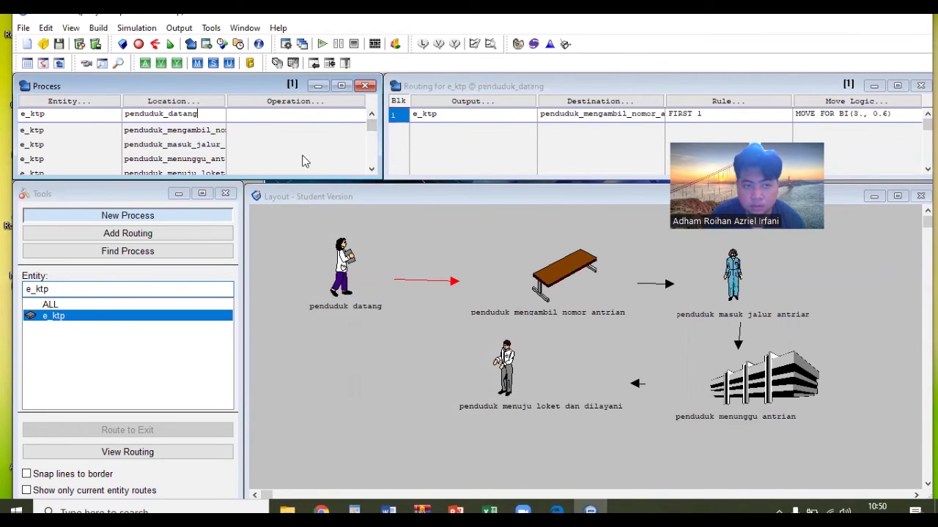
{"action": "left_click", "coordinate": [372, 169]}
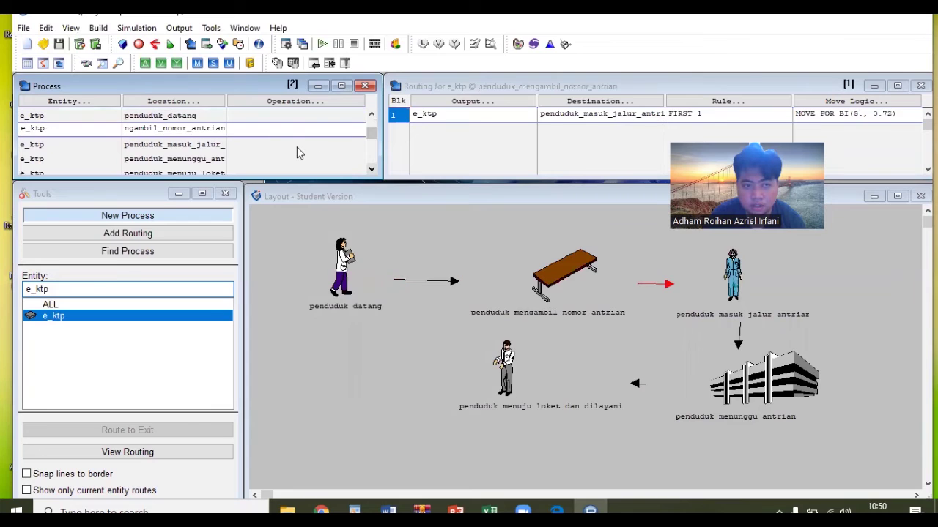
{"action": "left_click", "coordinate": [372, 169]}
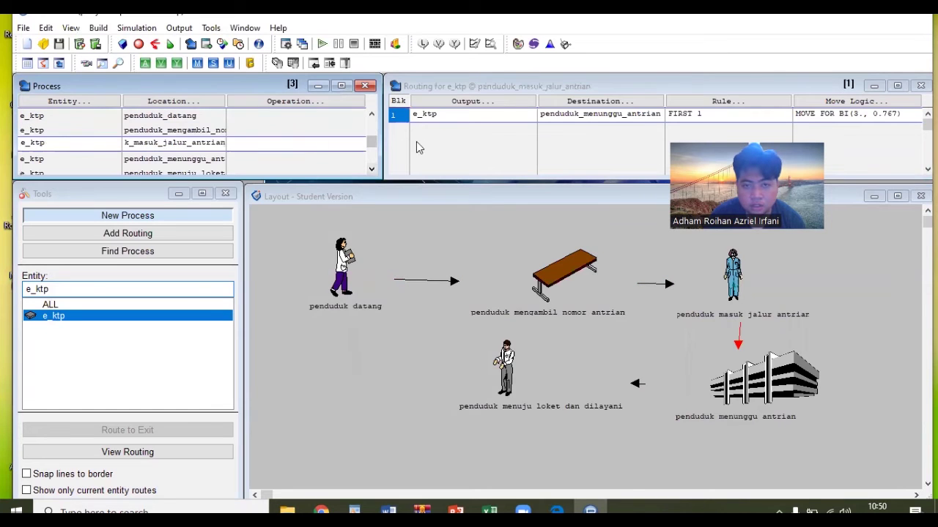
{"action": "left_click", "coordinate": [373, 169]}
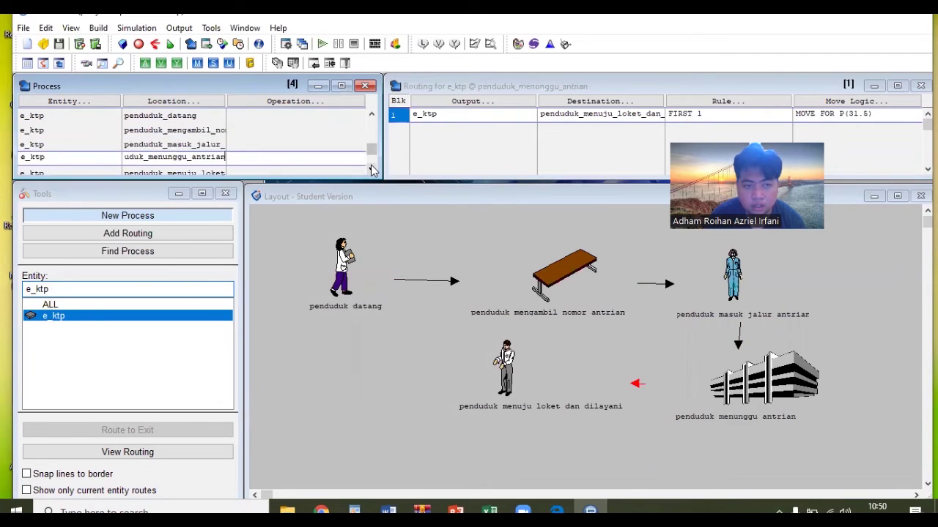
{"action": "left_click", "coordinate": [372, 169]}
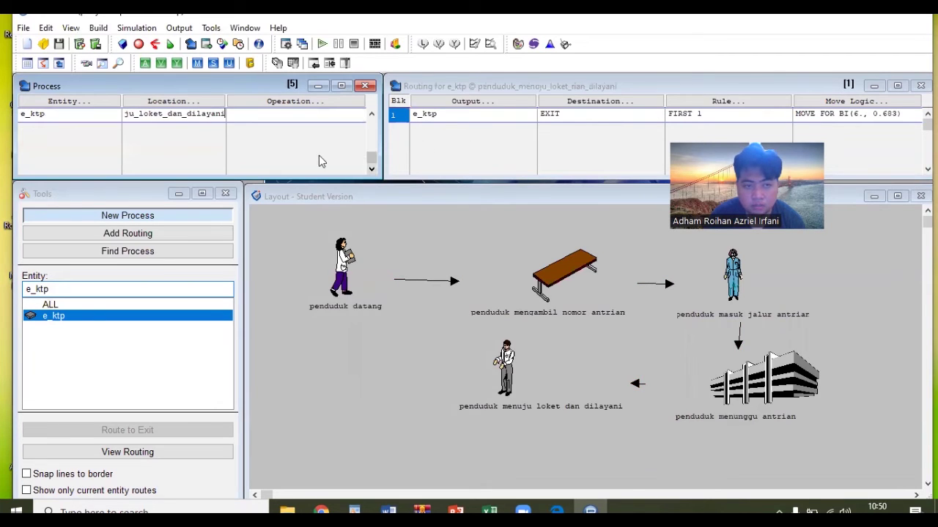
Step: Set the simulation options to a run time of 8 hours and 10 replications
{"action": "left_click", "coordinate": [146, 30]}
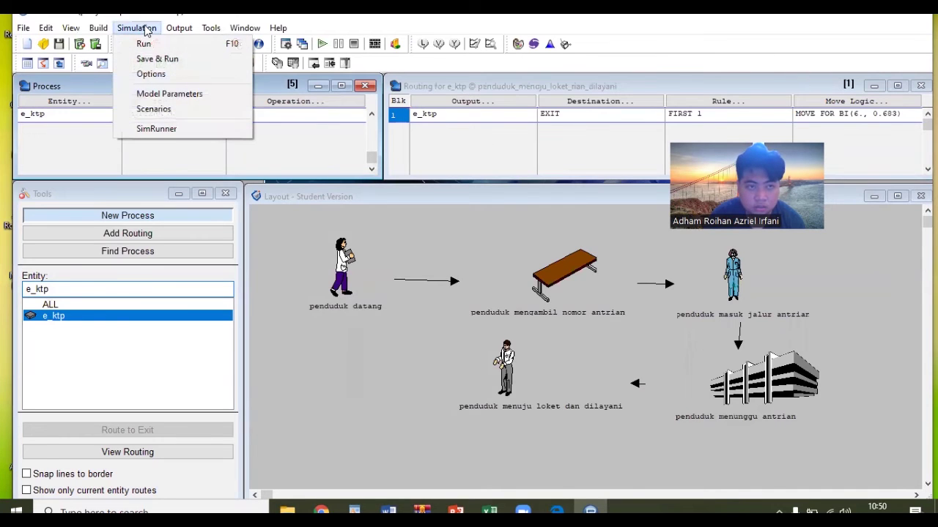
{"action": "left_click", "coordinate": [151, 74]}
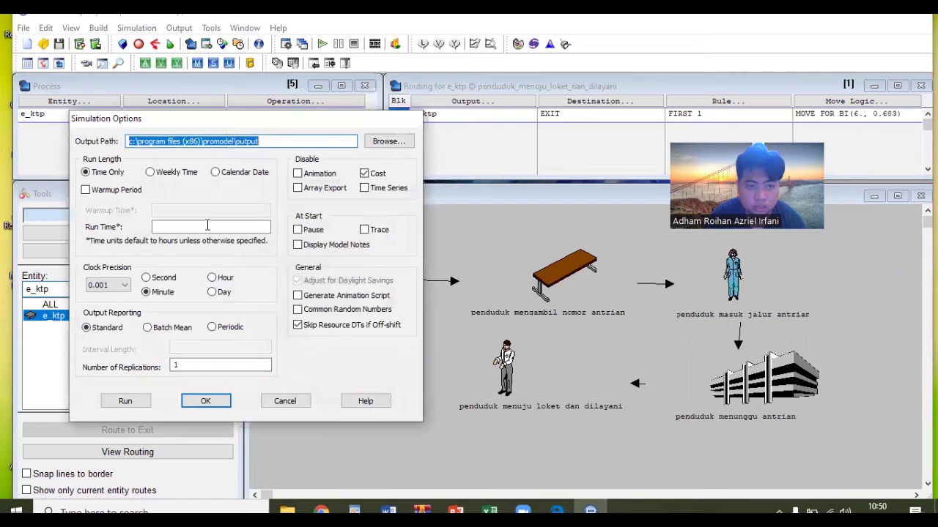
{"action": "left_click", "coordinate": [201, 229]}
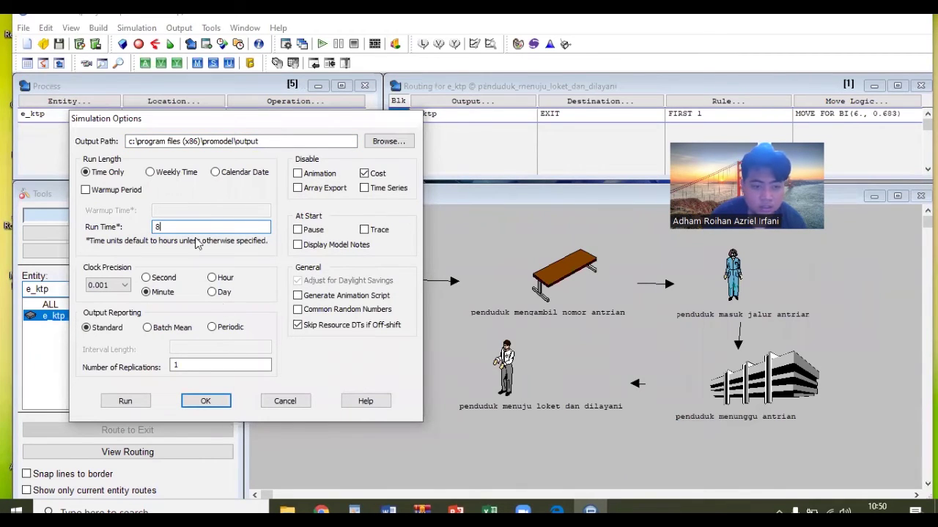
{"action": "left_click", "coordinate": [201, 364]}
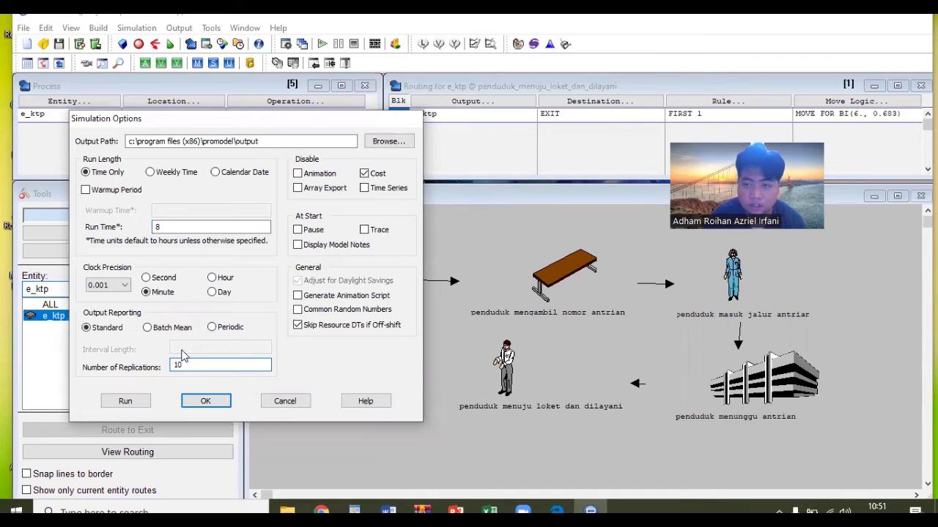
{"action": "left_click", "coordinate": [205, 400]}
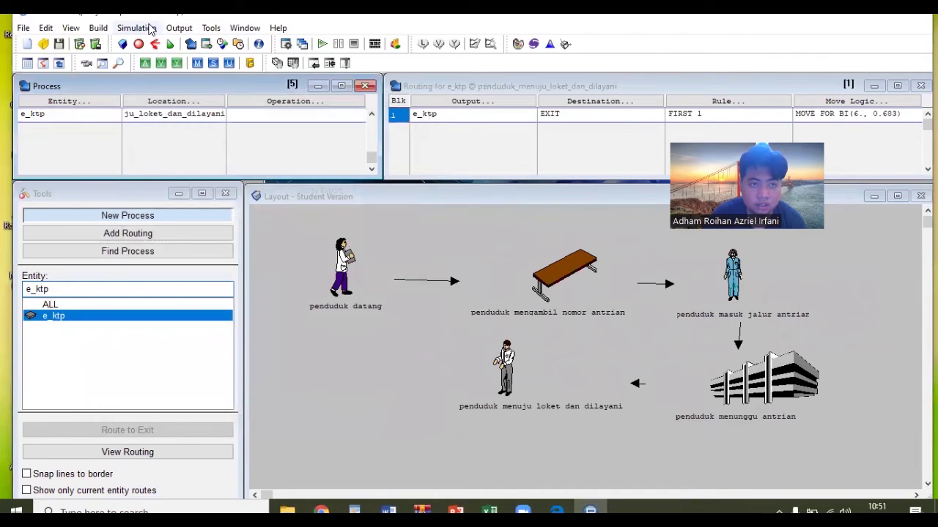
Step: Save the model as PELAYANAN PEMBUATAN E KTP in the LAPRES folder and run the simulation at maximum animation speed
{"action": "left_click", "coordinate": [150, 28]}
{"action": "left_click", "coordinate": [151, 40]}
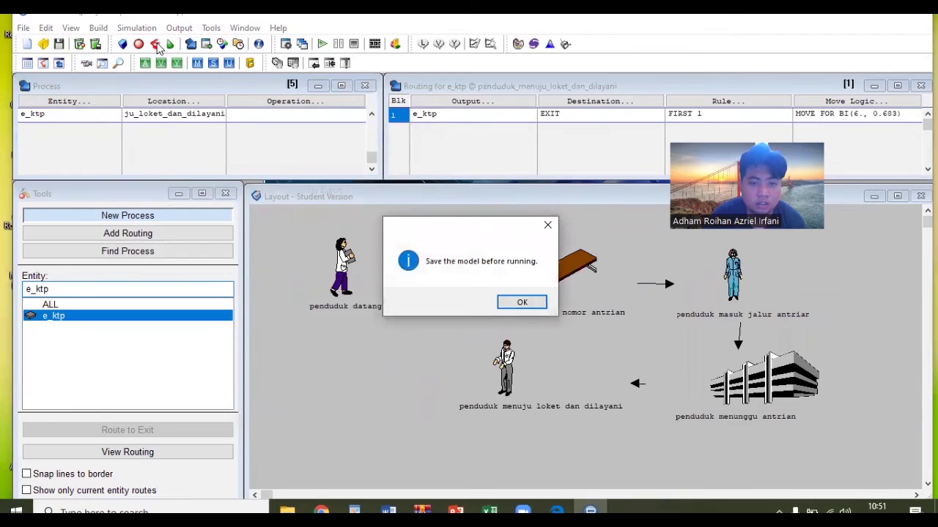
{"action": "left_click", "coordinate": [521, 302]}
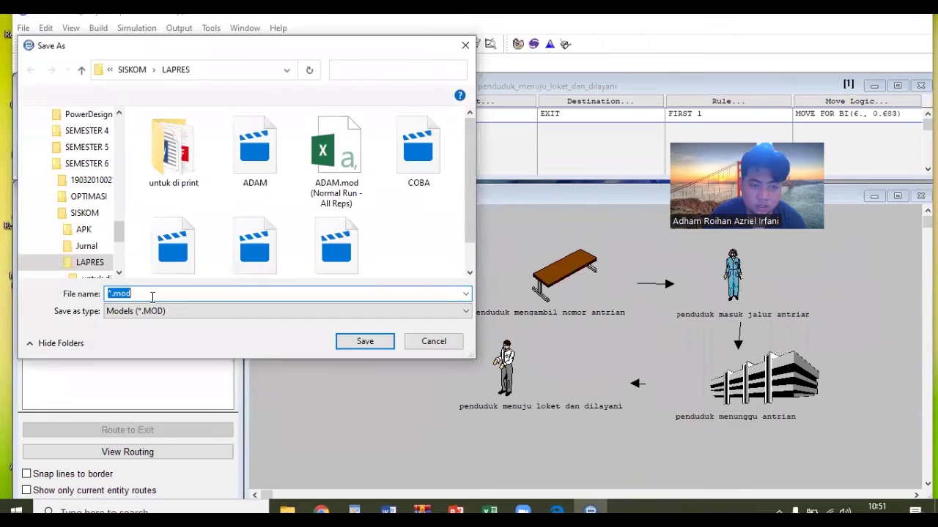
{"action": "key", "text": "BackSpace"}
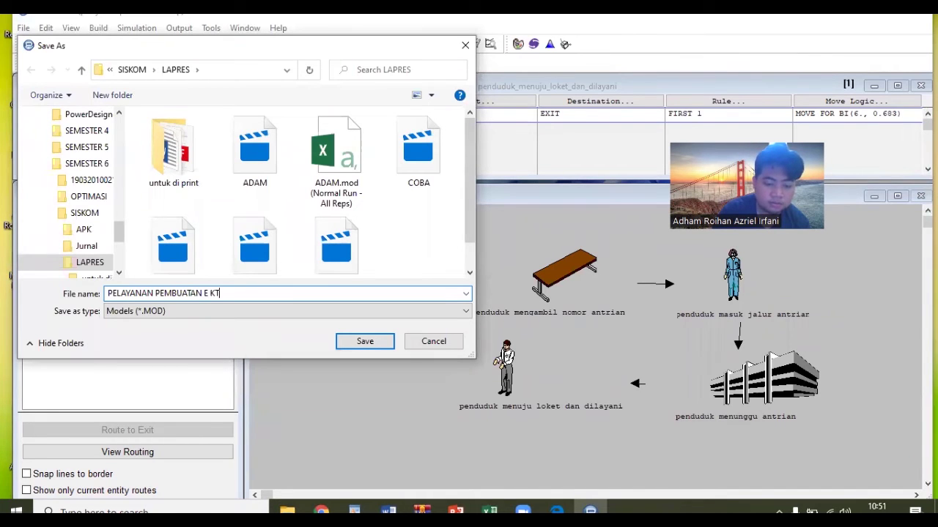
{"action": "left_click", "coordinate": [366, 341]}
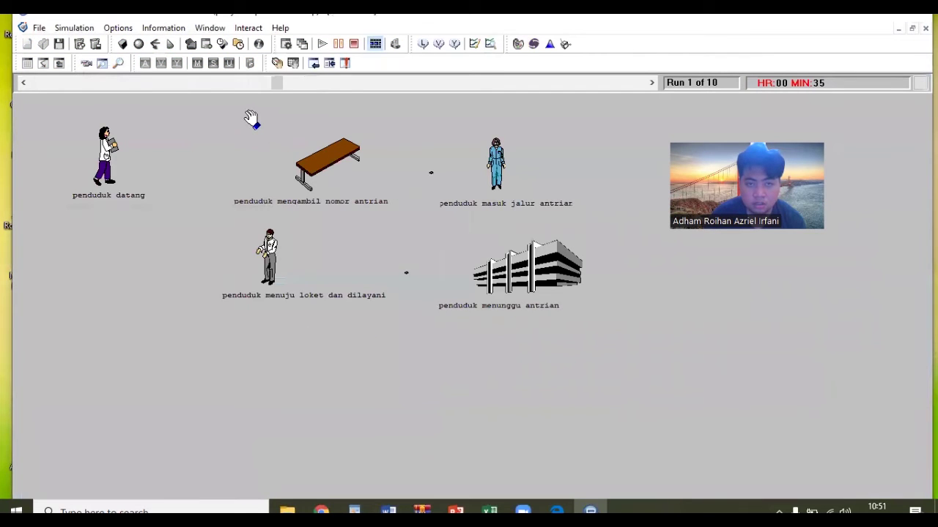
{"action": "left_click_drag", "start_coordinate": [275, 86], "coordinate": [667, 87]}
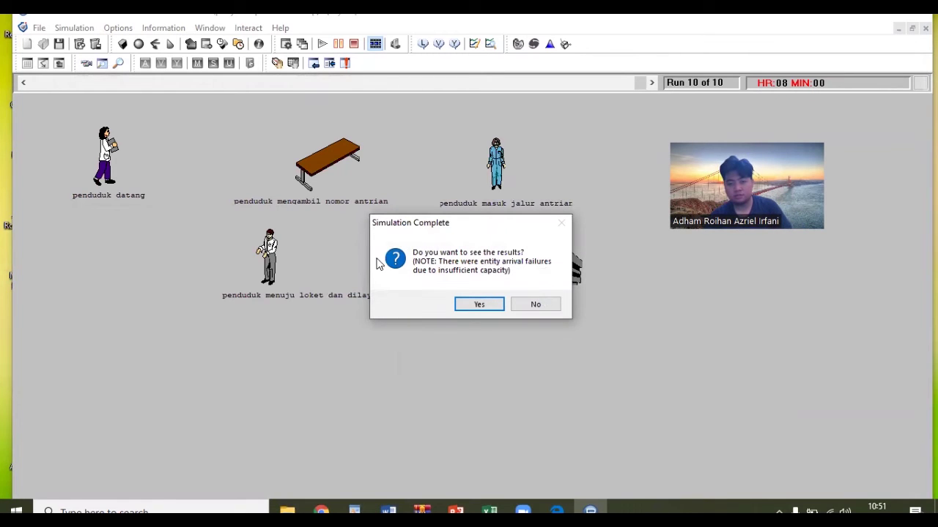
Step: Open the Normal Run results report for all replications and examine the e_ktp entity activity
{"action": "left_click", "coordinate": [479, 303]}
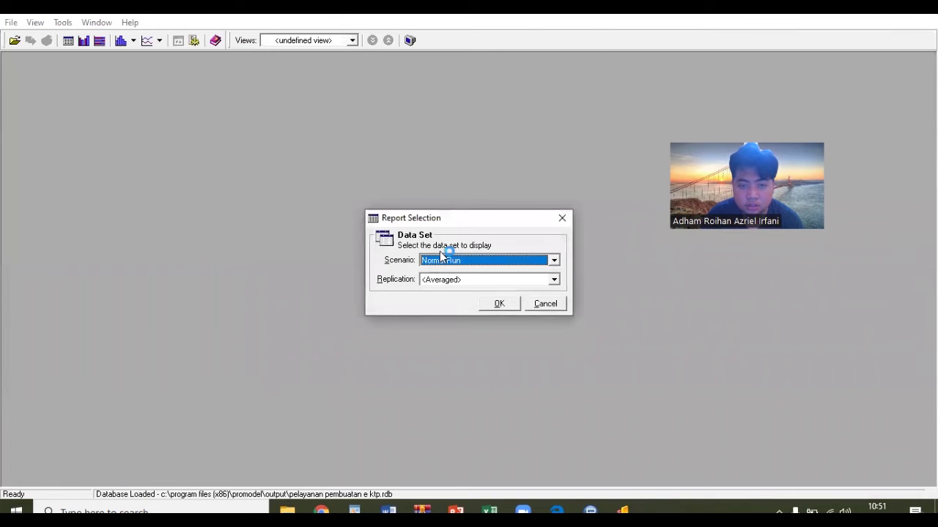
{"action": "left_click", "coordinate": [553, 283]}
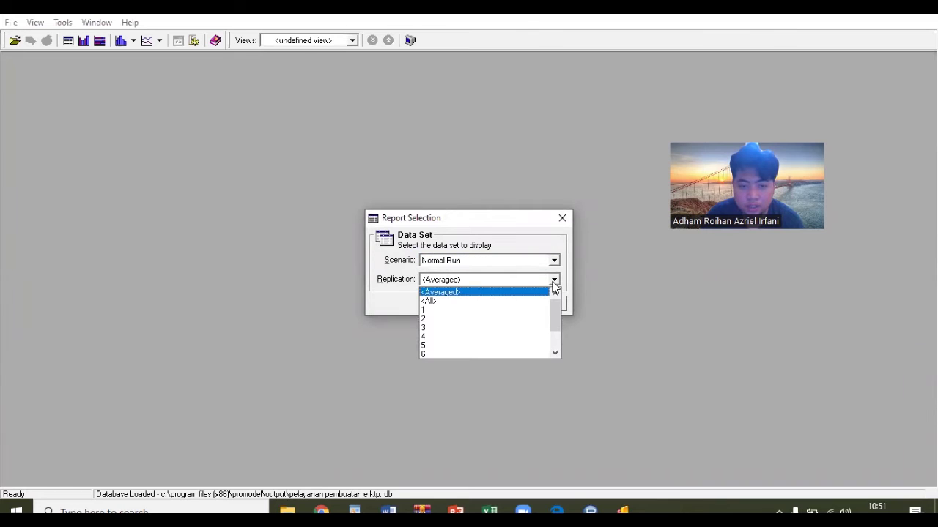
{"action": "left_click", "coordinate": [502, 301]}
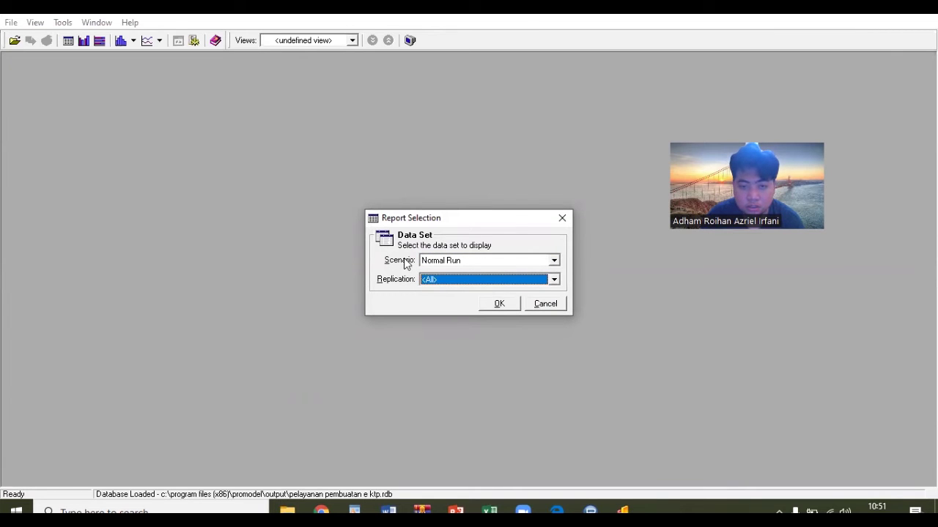
{"action": "left_click", "coordinate": [499, 303]}
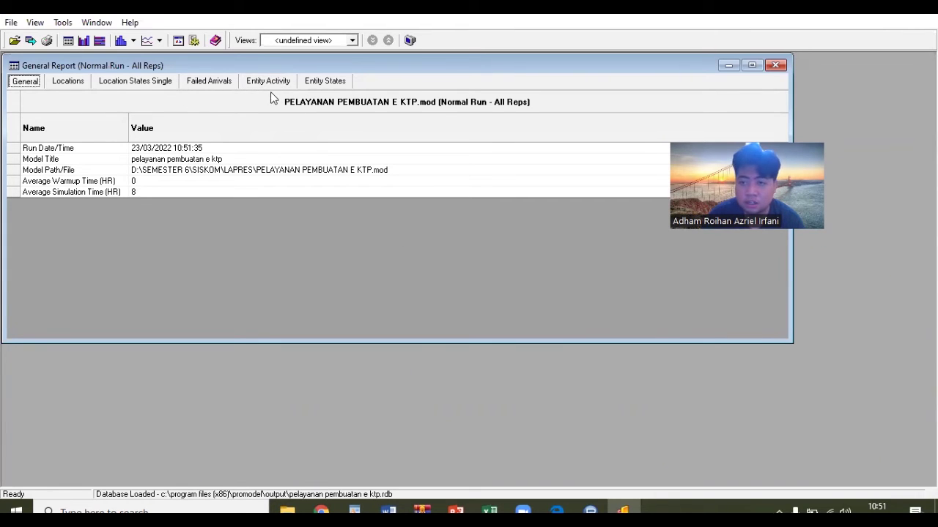
{"action": "left_click", "coordinate": [254, 83]}
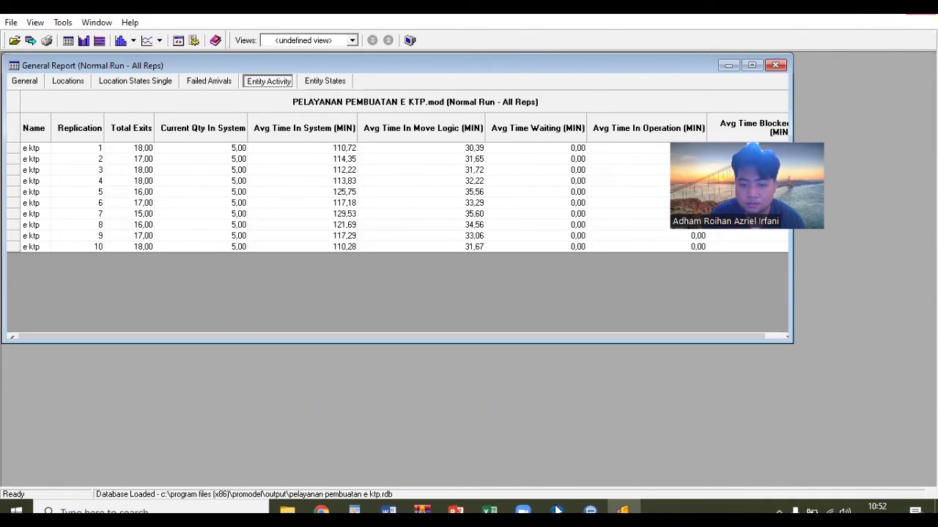
Step: Close the results report and exit ProModel without saving the current model again
{"action": "mouse_move", "coordinate": [557, 510]}
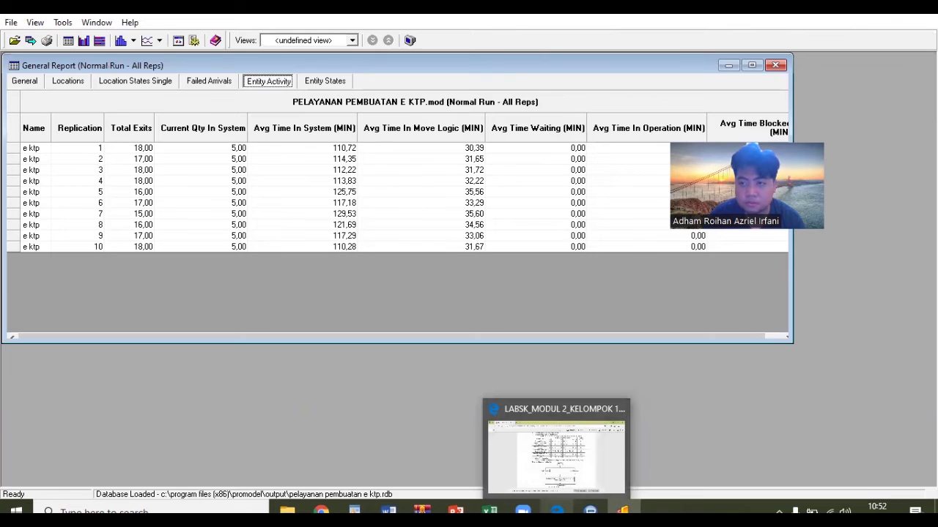
{"action": "left_click", "coordinate": [920, 15]}
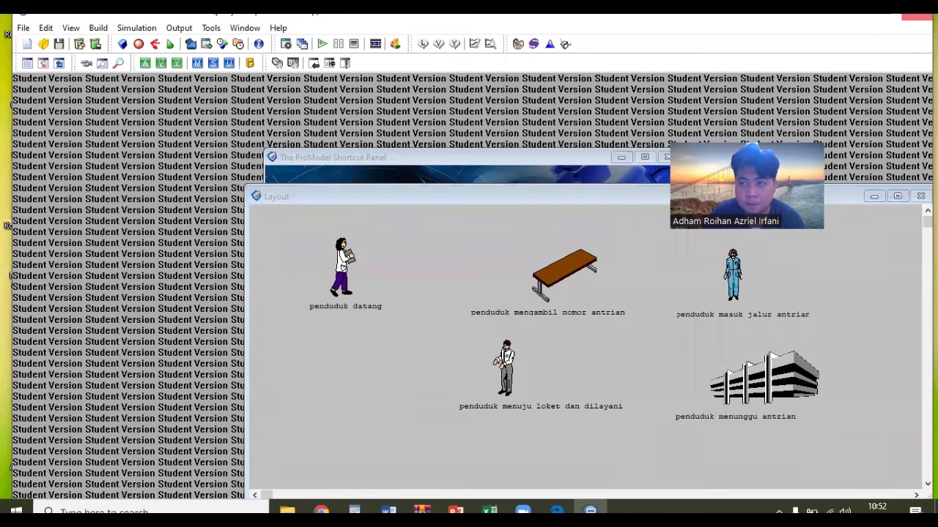
{"action": "left_click", "coordinate": [920, 15]}
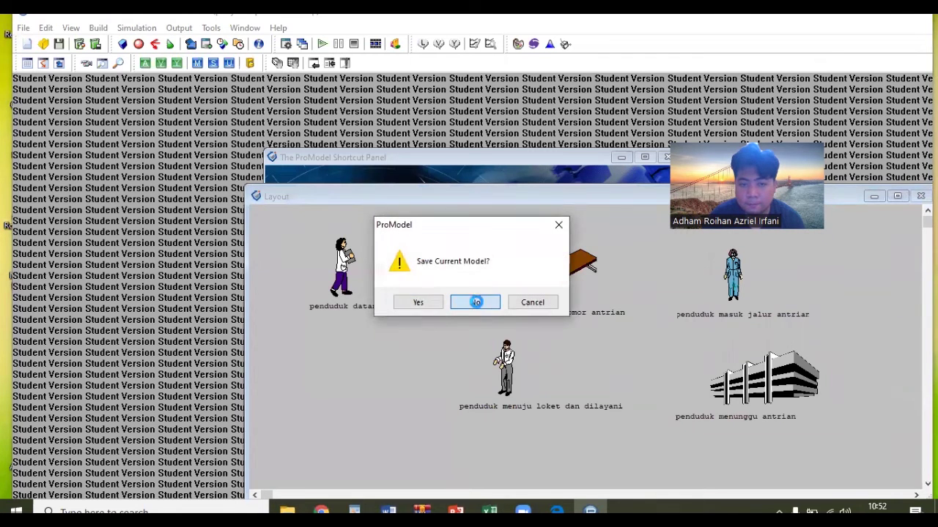
{"action": "left_click", "coordinate": [476, 301]}
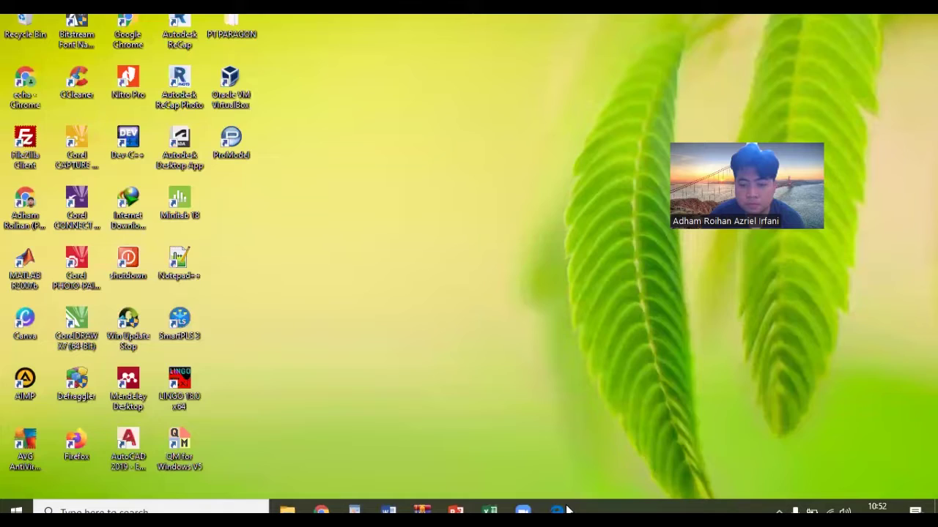
Step: Switch to the lab report PDF in Microsoft Edge and review the verification and validation section under Hasil dan Pembahasan
{"action": "left_click", "coordinate": [564, 509]}
{"action": "scroll", "coordinate": [449, 291], "scroll_direction": "down", "scroll_amount": 3}
{"action": "scroll", "coordinate": [449, 291], "scroll_direction": "down", "scroll_amount": 20}
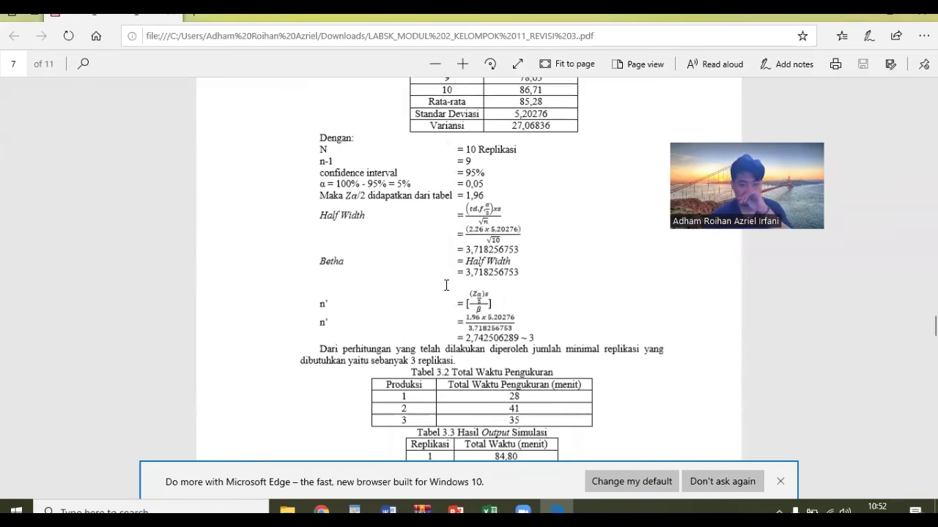
{"action": "scroll", "coordinate": [446, 285], "scroll_direction": "down", "scroll_amount": 4}
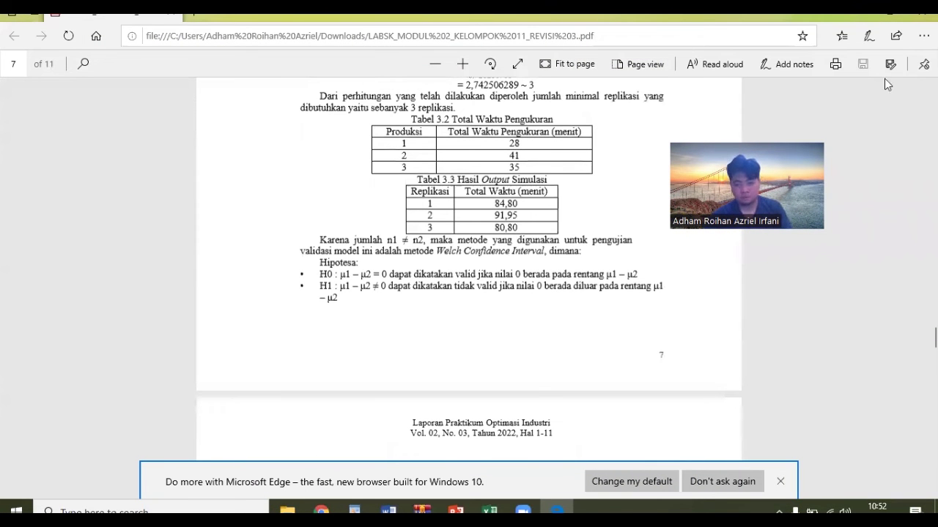
{"action": "scroll", "coordinate": [564, 313], "scroll_direction": "down", "scroll_amount": 10}
{"action": "scroll", "coordinate": [564, 313], "scroll_direction": "up", "scroll_amount": 10}
{"action": "scroll", "coordinate": [565, 314], "scroll_direction": "up", "scroll_amount": 10}
{"action": "scroll", "coordinate": [419, 182], "scroll_direction": "up", "scroll_amount": 2}
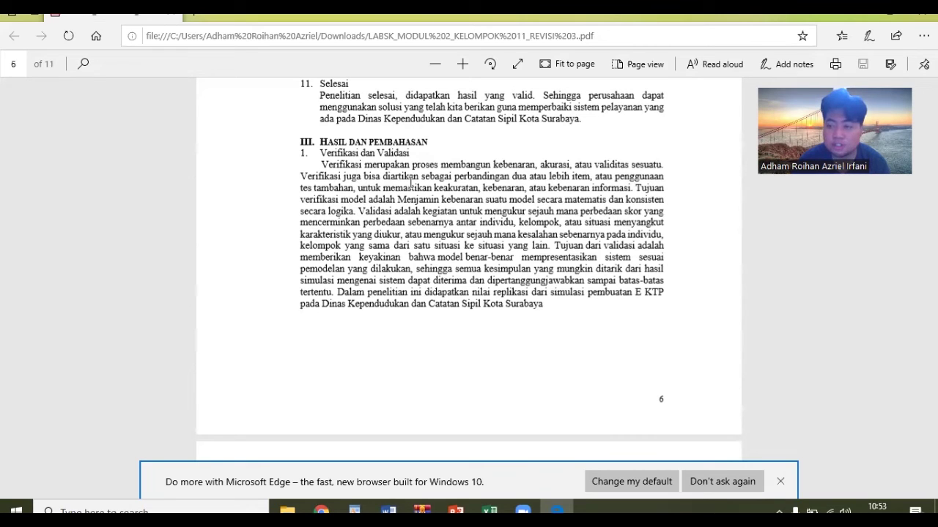
Step: Examine Tabel 3.1 with the e-KTP replication times and the half-width and minimum-replication calculations beneath it
{"action": "scroll", "coordinate": [305, 339], "scroll_direction": "down", "scroll_amount": 5}
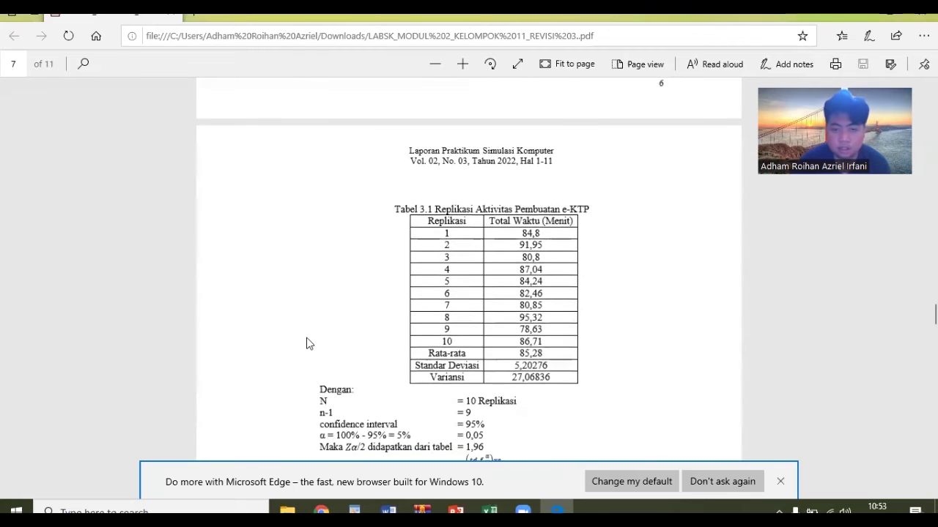
{"action": "scroll", "coordinate": [308, 343], "scroll_direction": "down", "scroll_amount": 1}
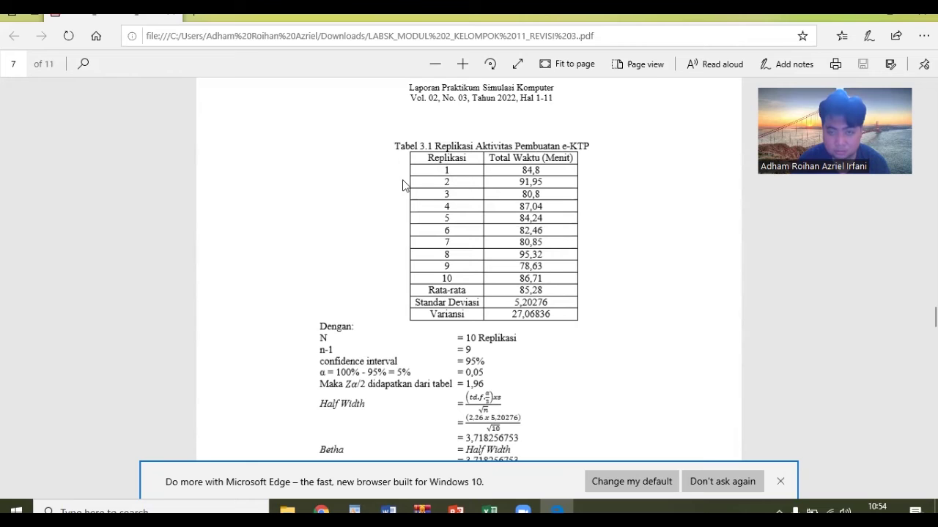
{"action": "scroll", "coordinate": [522, 218], "scroll_direction": "down", "scroll_amount": 1}
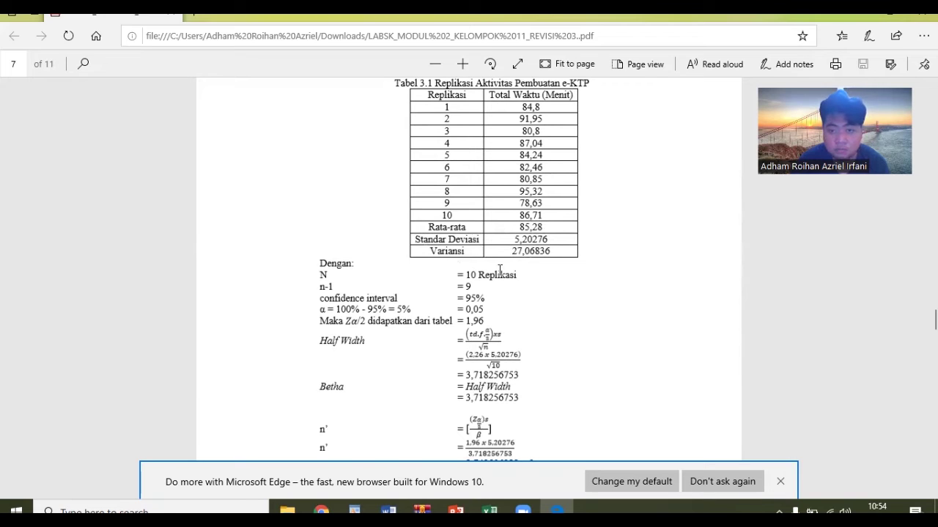
{"action": "scroll", "coordinate": [392, 312], "scroll_direction": "down", "scroll_amount": 3}
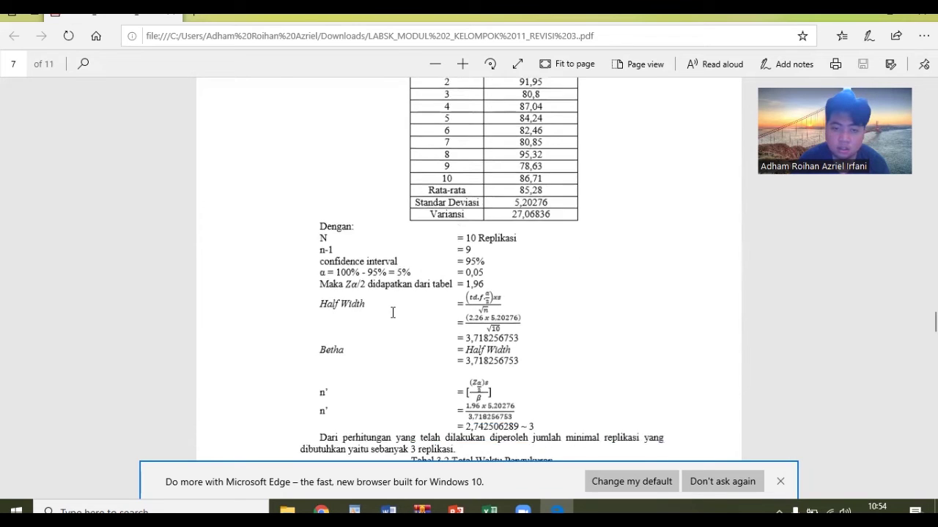
{"action": "scroll", "coordinate": [477, 208], "scroll_direction": "up", "scroll_amount": 2}
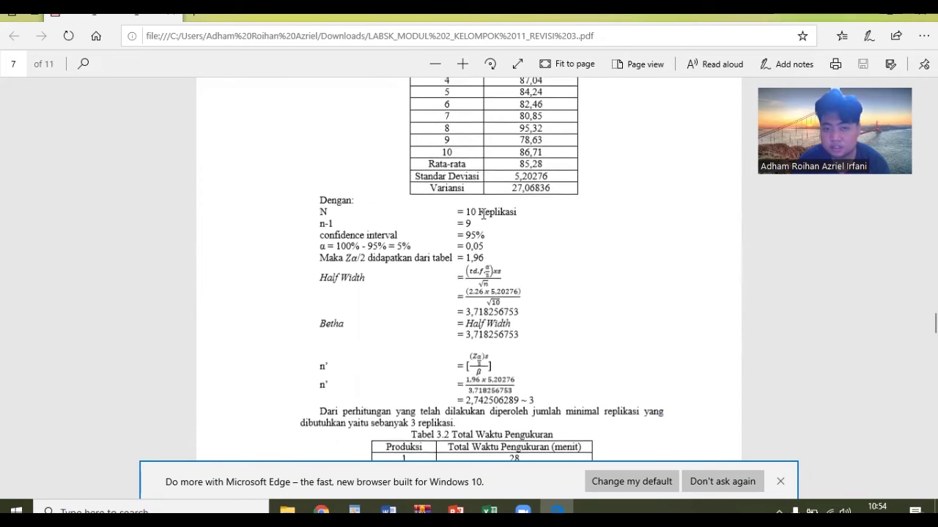